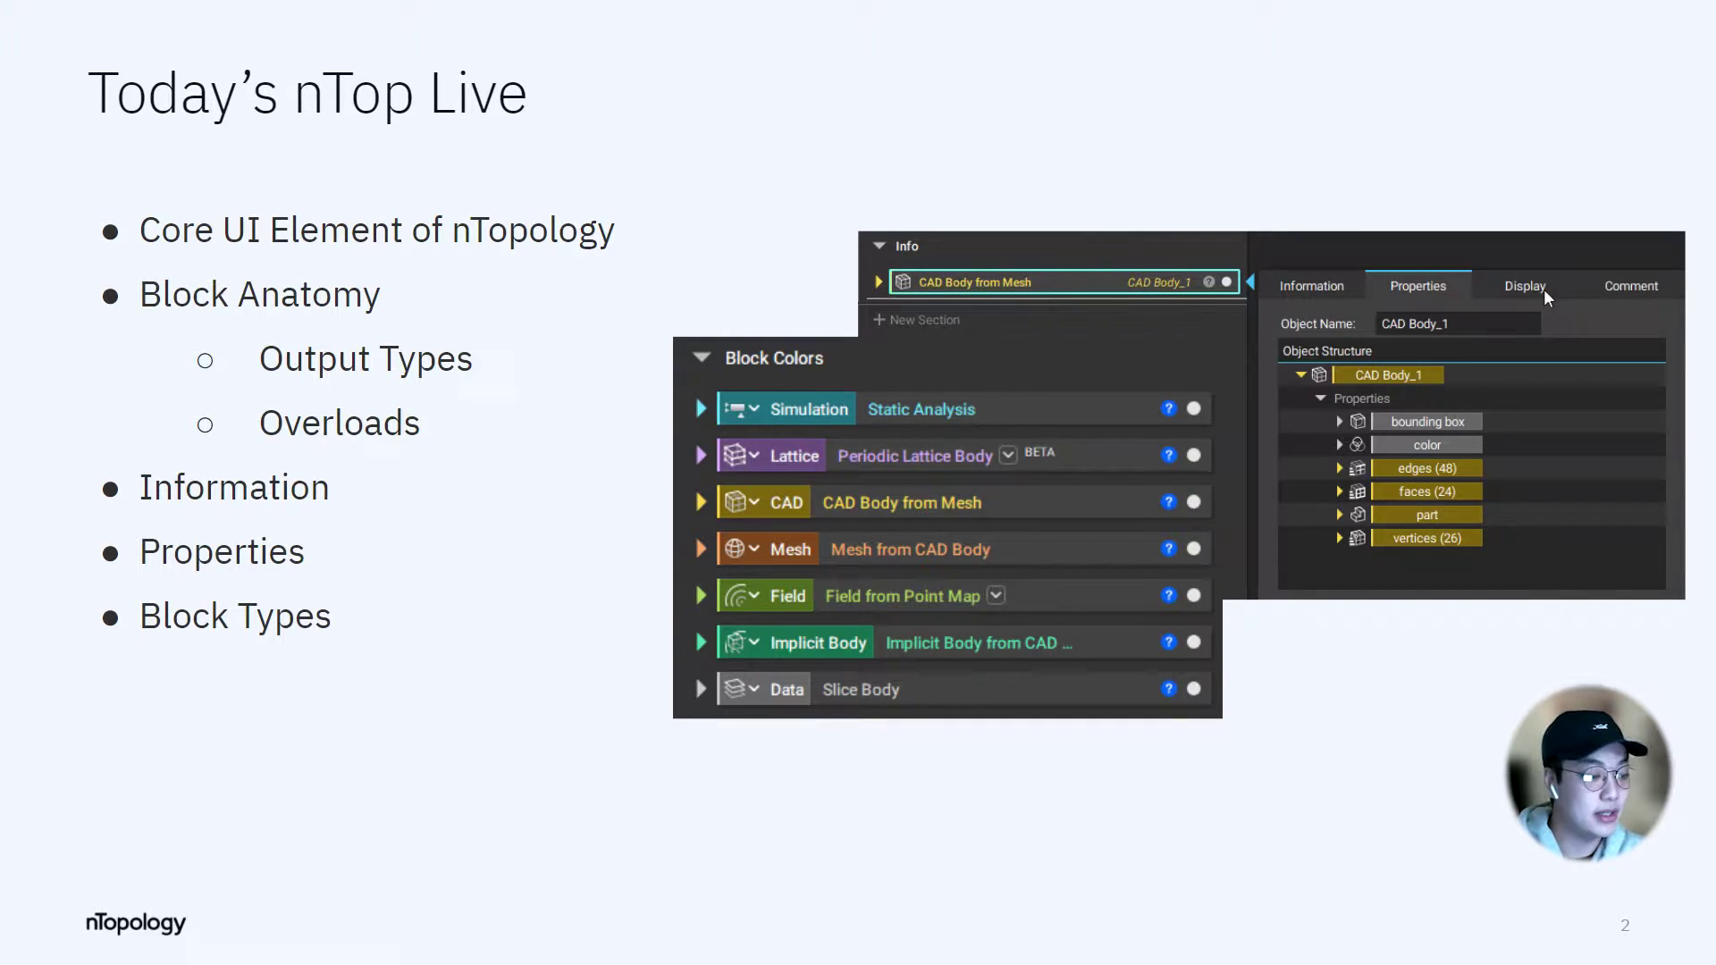
Leave the nTop Live agenda slide and bring up the Robot Arm Lightweighting notebook
{"action": "key", "text": "alt+Tab"}
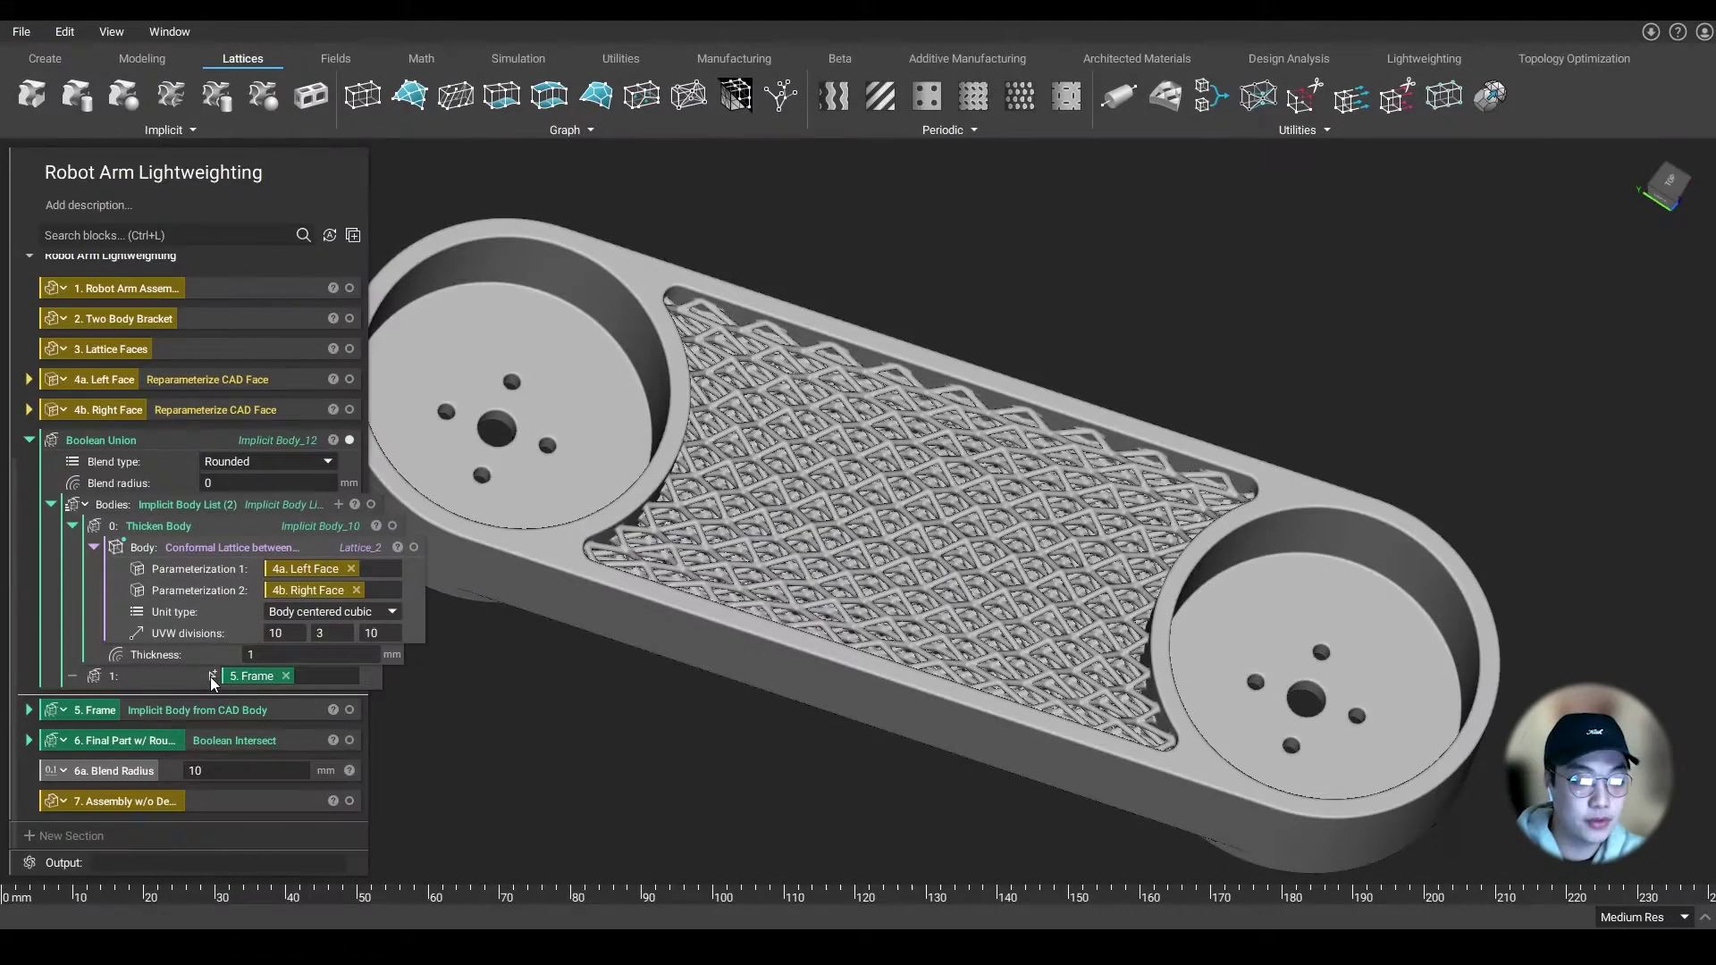
Expand the 5. Frame and 6. Final Part inputs, then scroll on to the Block Anatomy mesh blocks
{"action": "left_click", "coordinate": [32, 713]}
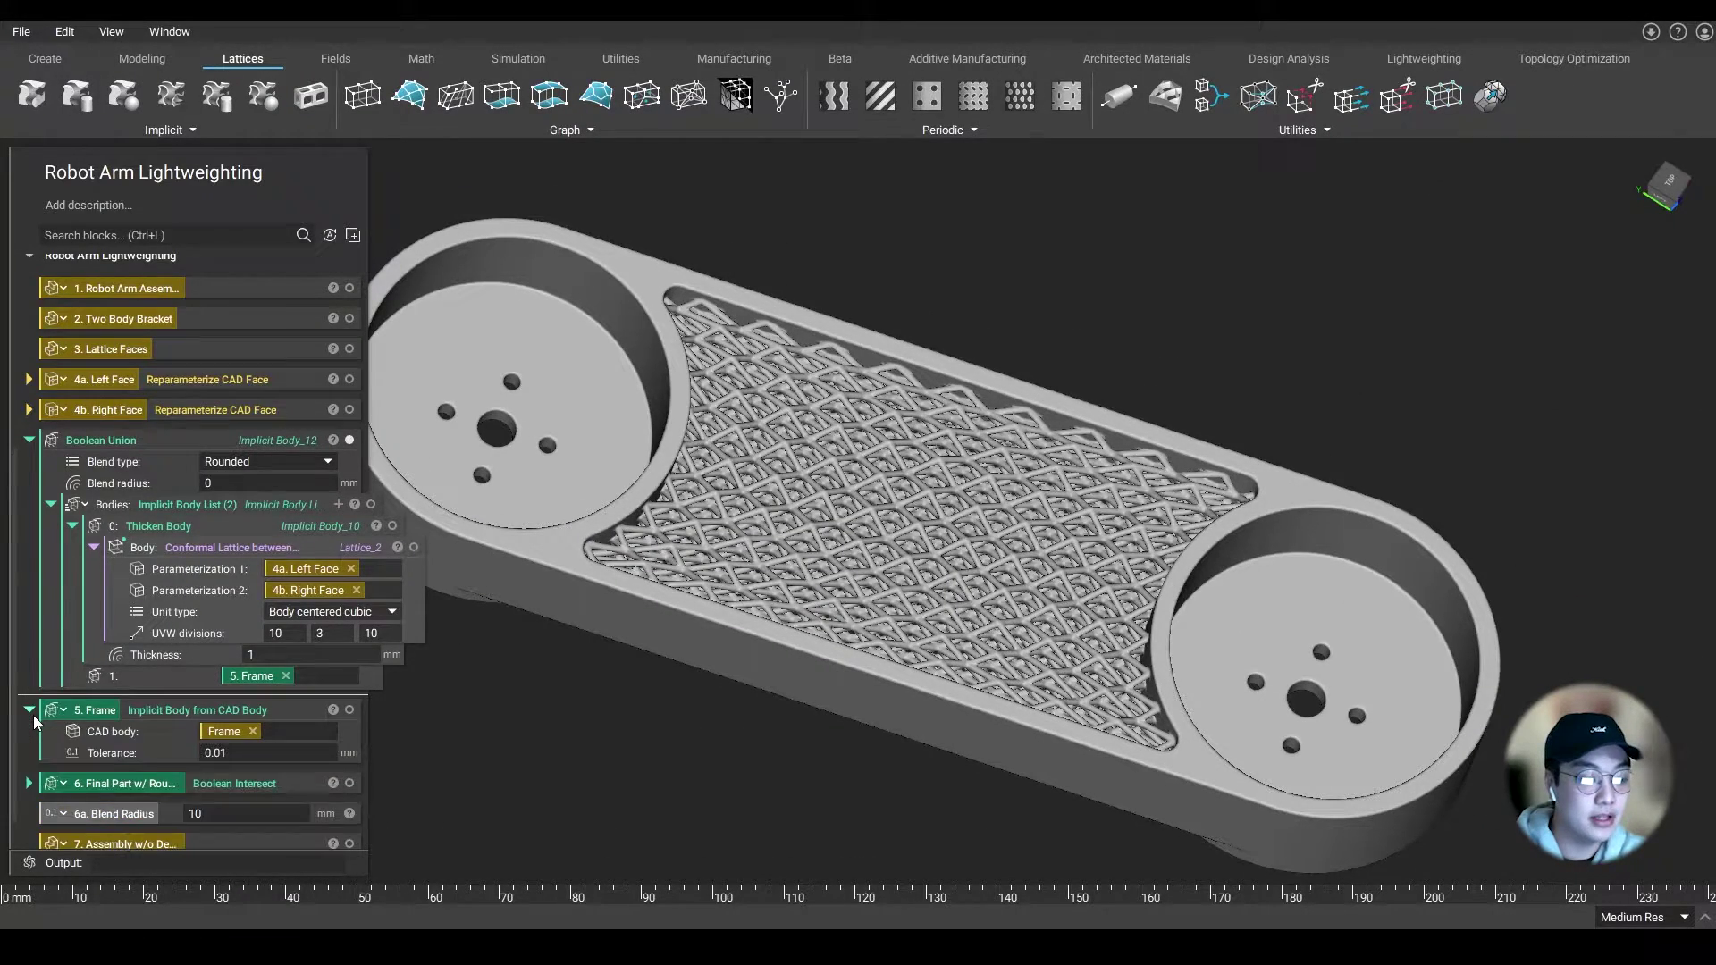
{"action": "scroll", "coordinate": [35, 729], "scroll_direction": "down", "scroll_amount": 1}
{"action": "left_click", "coordinate": [36, 743]}
{"action": "scroll", "coordinate": [36, 743], "scroll_direction": "down", "scroll_amount": 5}
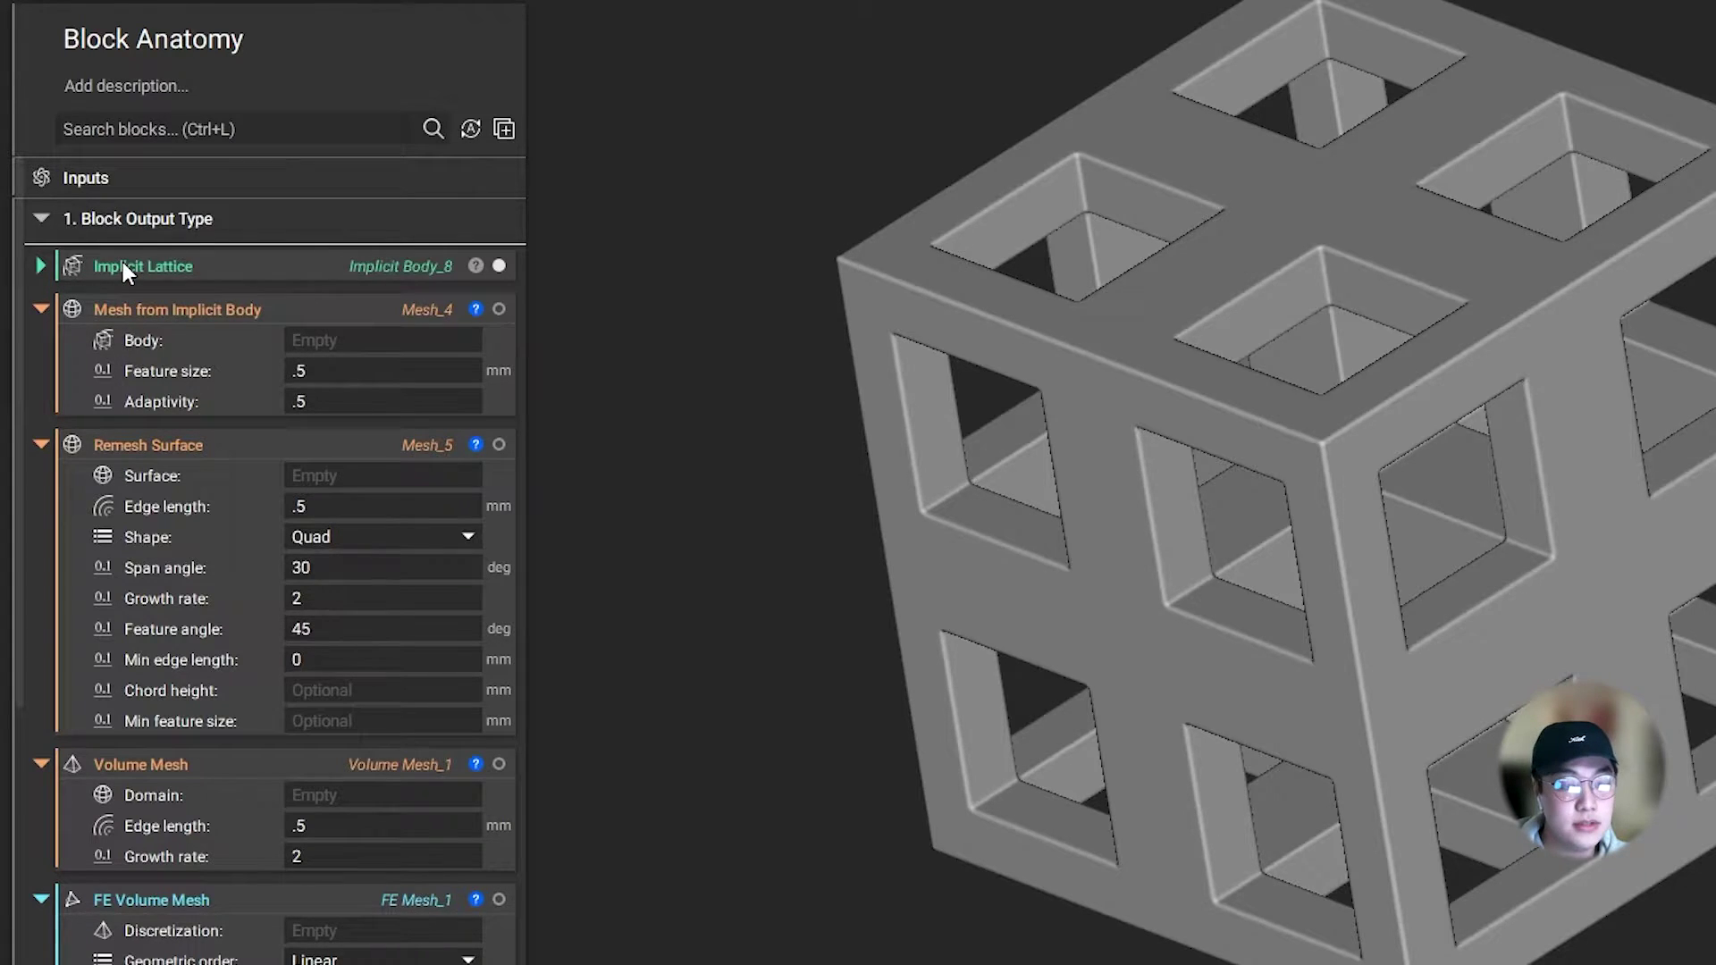
Plug Implicit Lattice into Mesh from Implicit Body's Body to get a triangulated cube
{"action": "left_click_drag", "start_coordinate": [121, 261], "coordinate": [307, 338]}
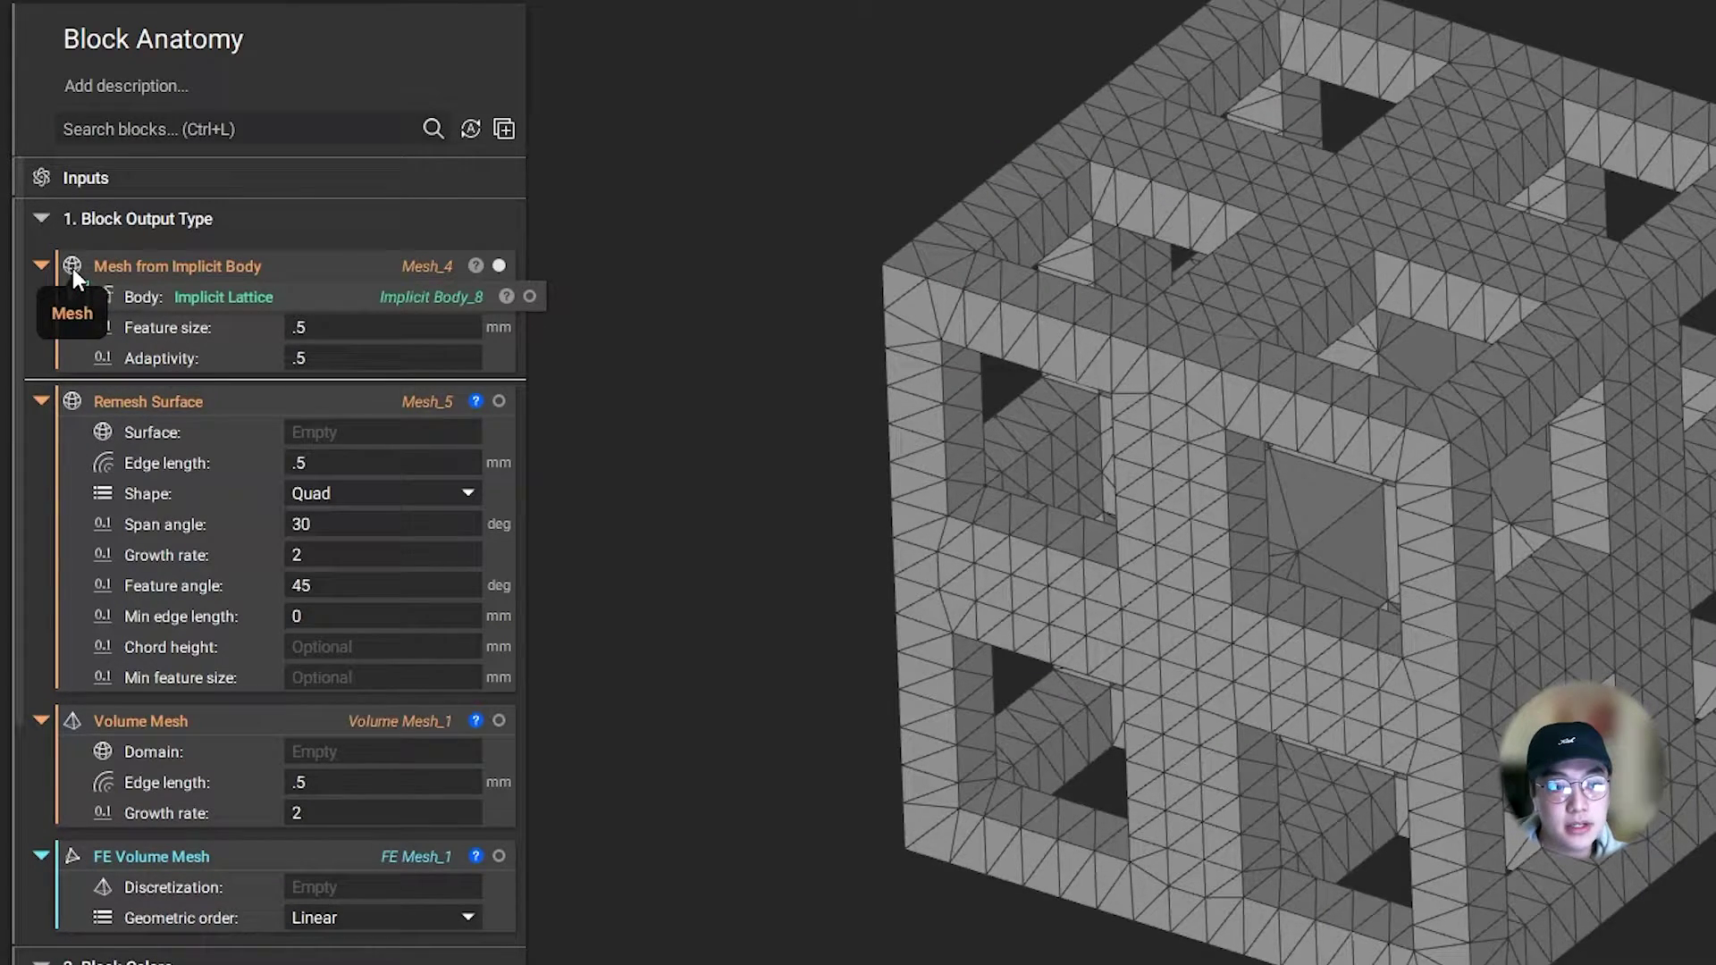
Connect Mesh from Implicit Body to Remesh Surface's Surface for a 0.5 mm quad mesh
{"action": "left_click_drag", "start_coordinate": [72, 268], "coordinate": [283, 427]}
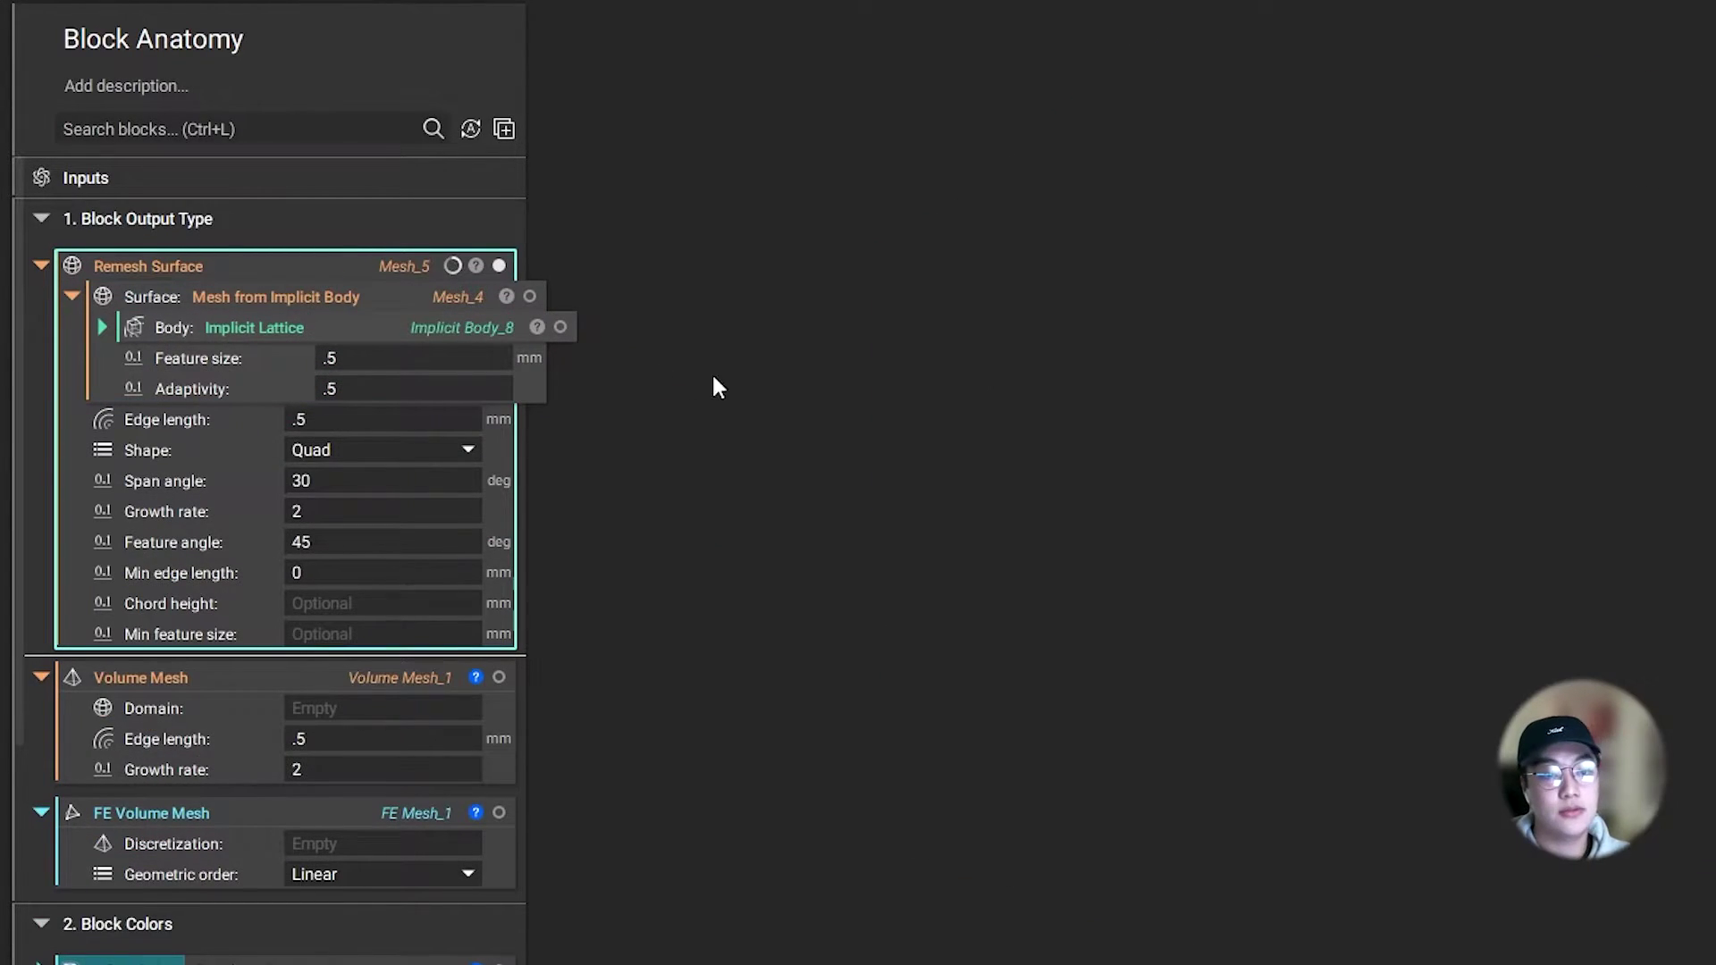
{"action": "key", "text": "Escape"}
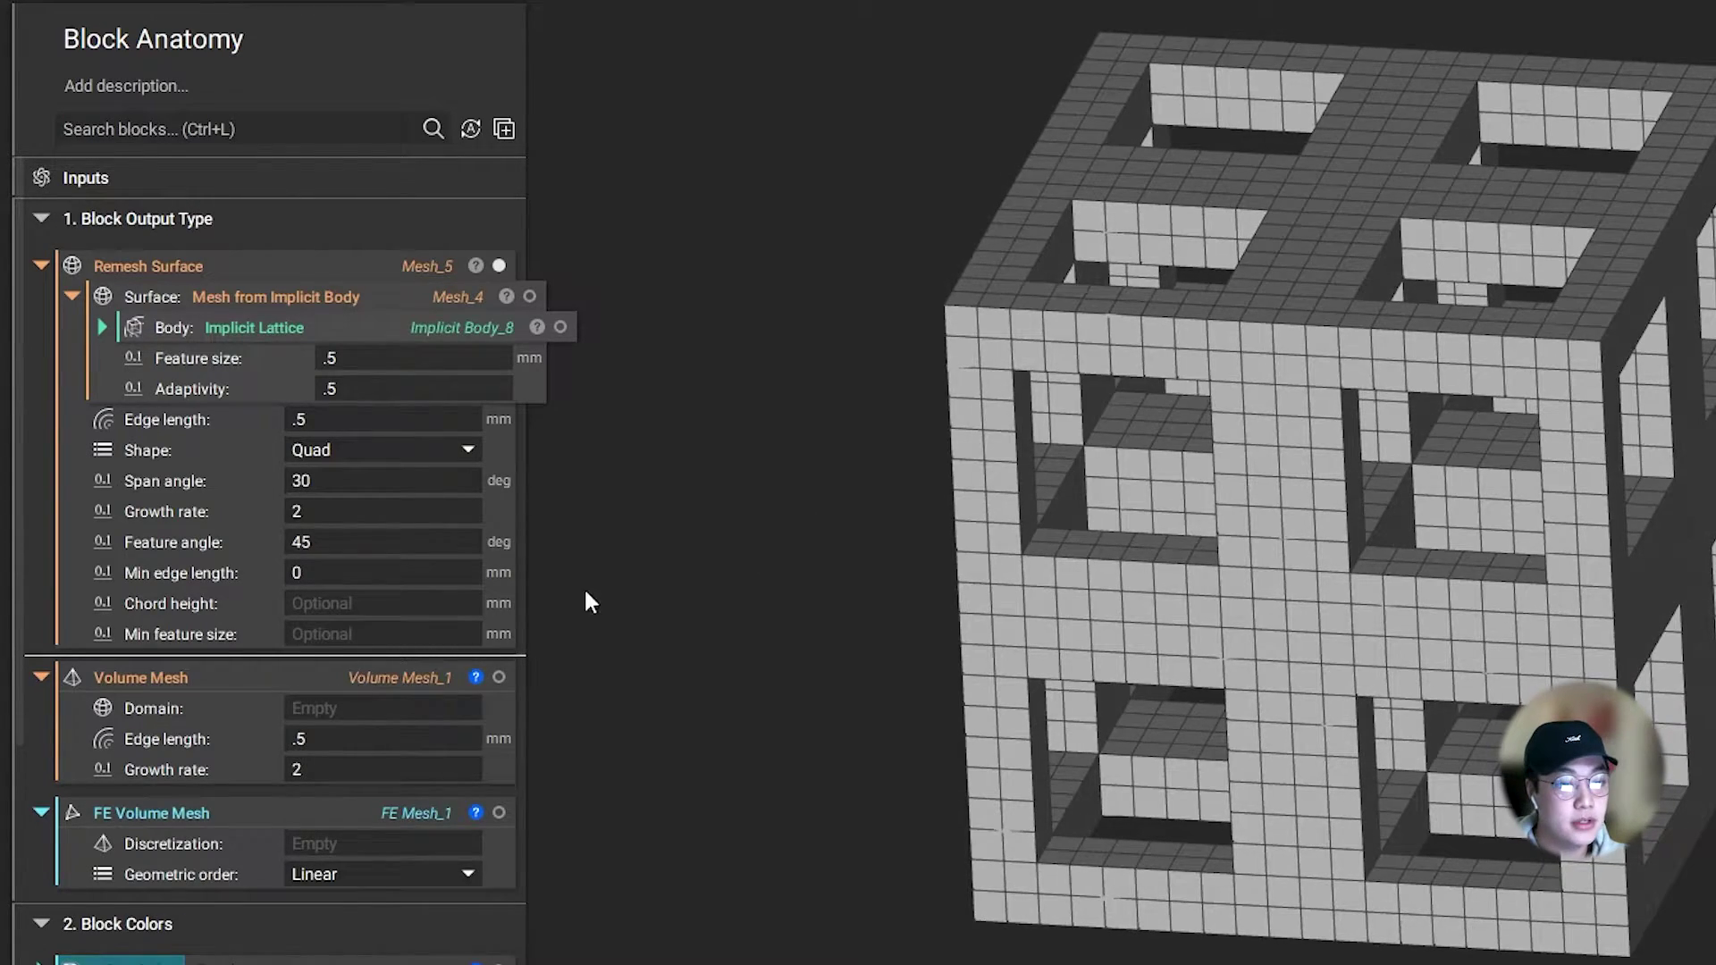
{"action": "left_click", "coordinate": [170, 685]}
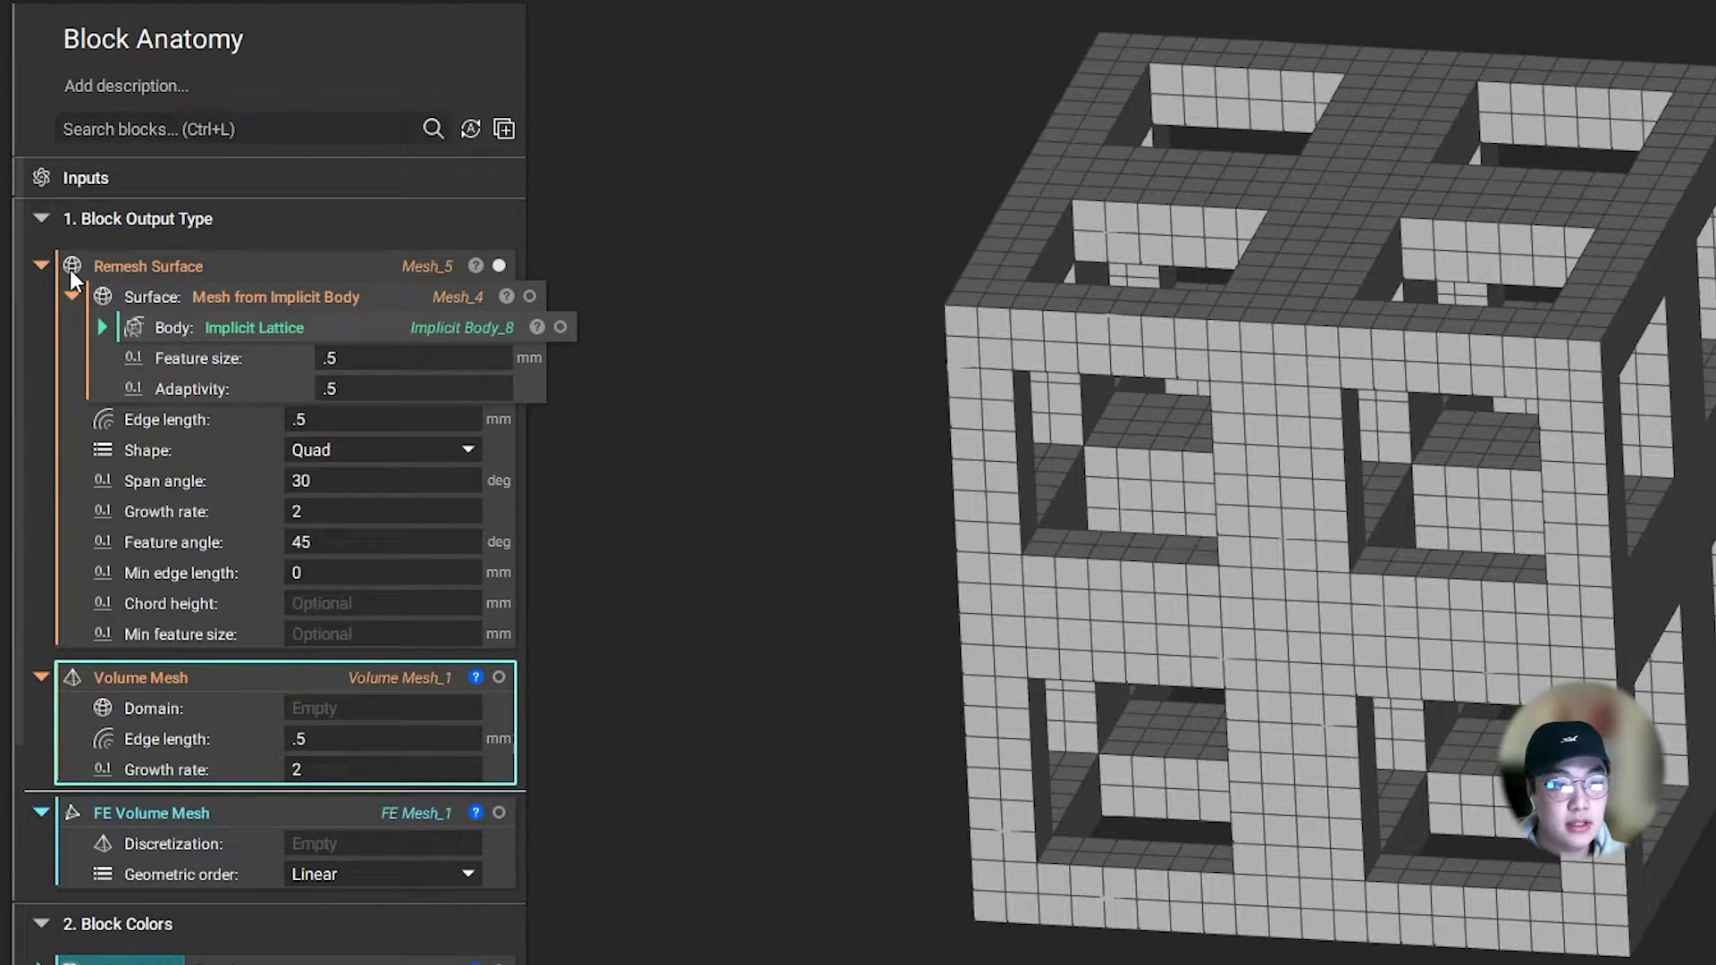
Feed Remesh Surface into Volume Mesh's Domain, preview it, then into FE Volume Mesh's Discretization
{"action": "left_click_drag", "start_coordinate": [70, 270], "coordinate": [343, 702]}
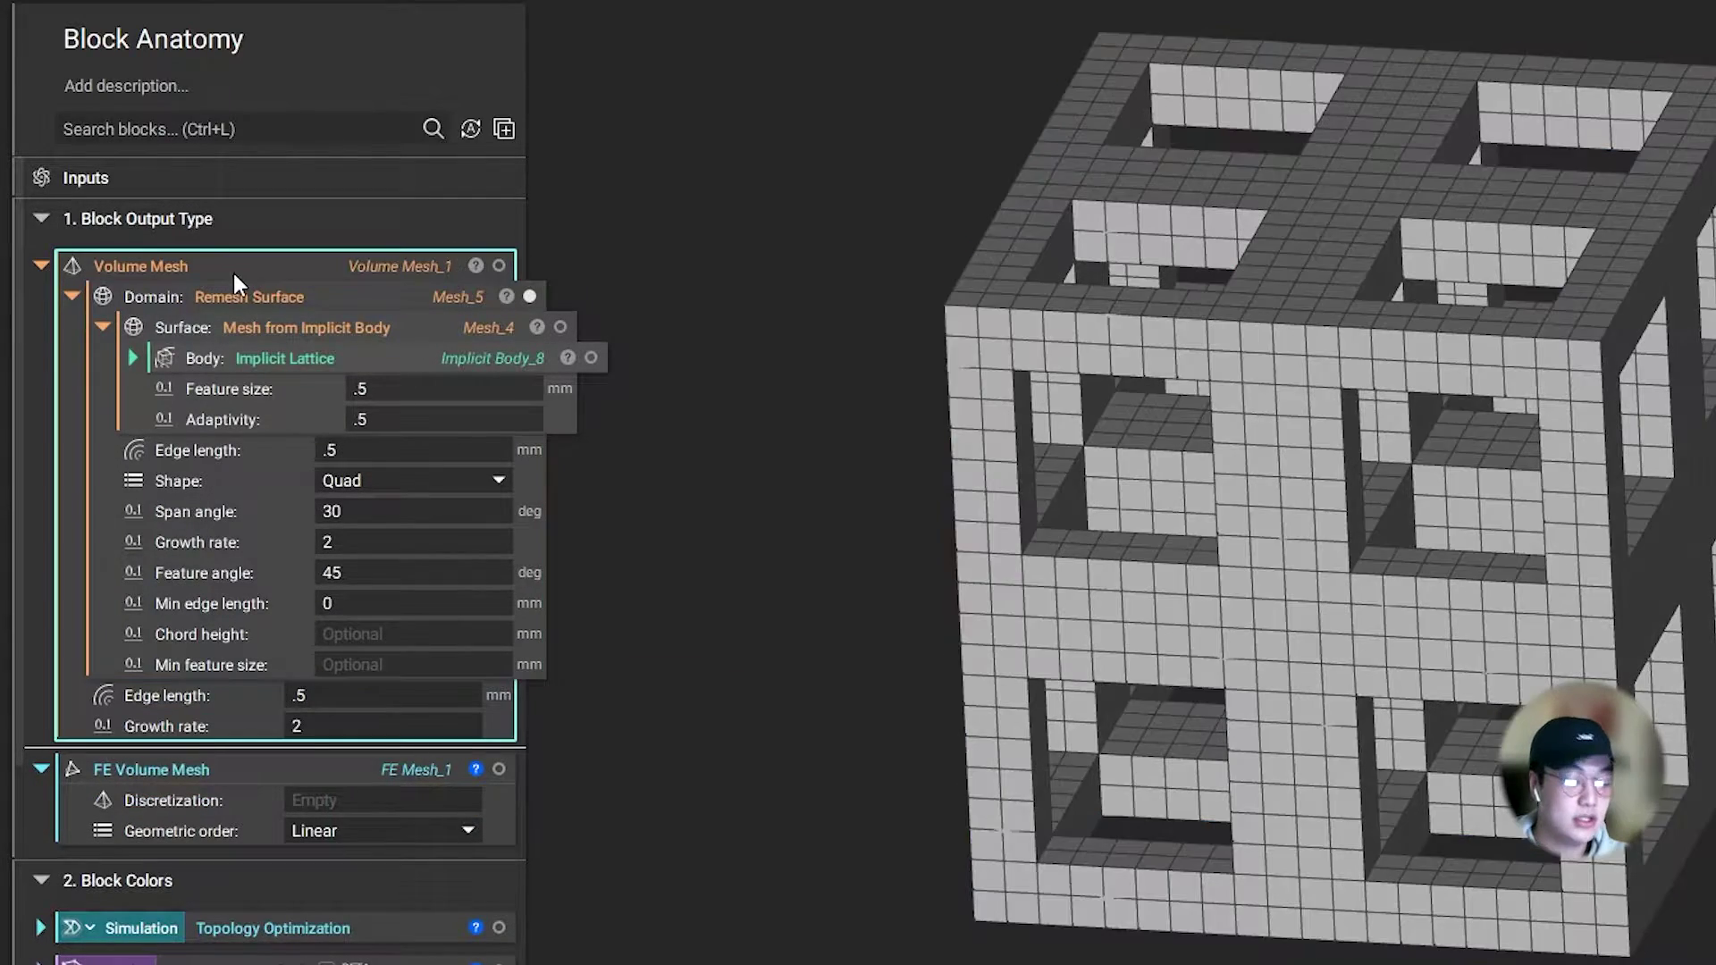
{"action": "left_click", "coordinate": [233, 272]}
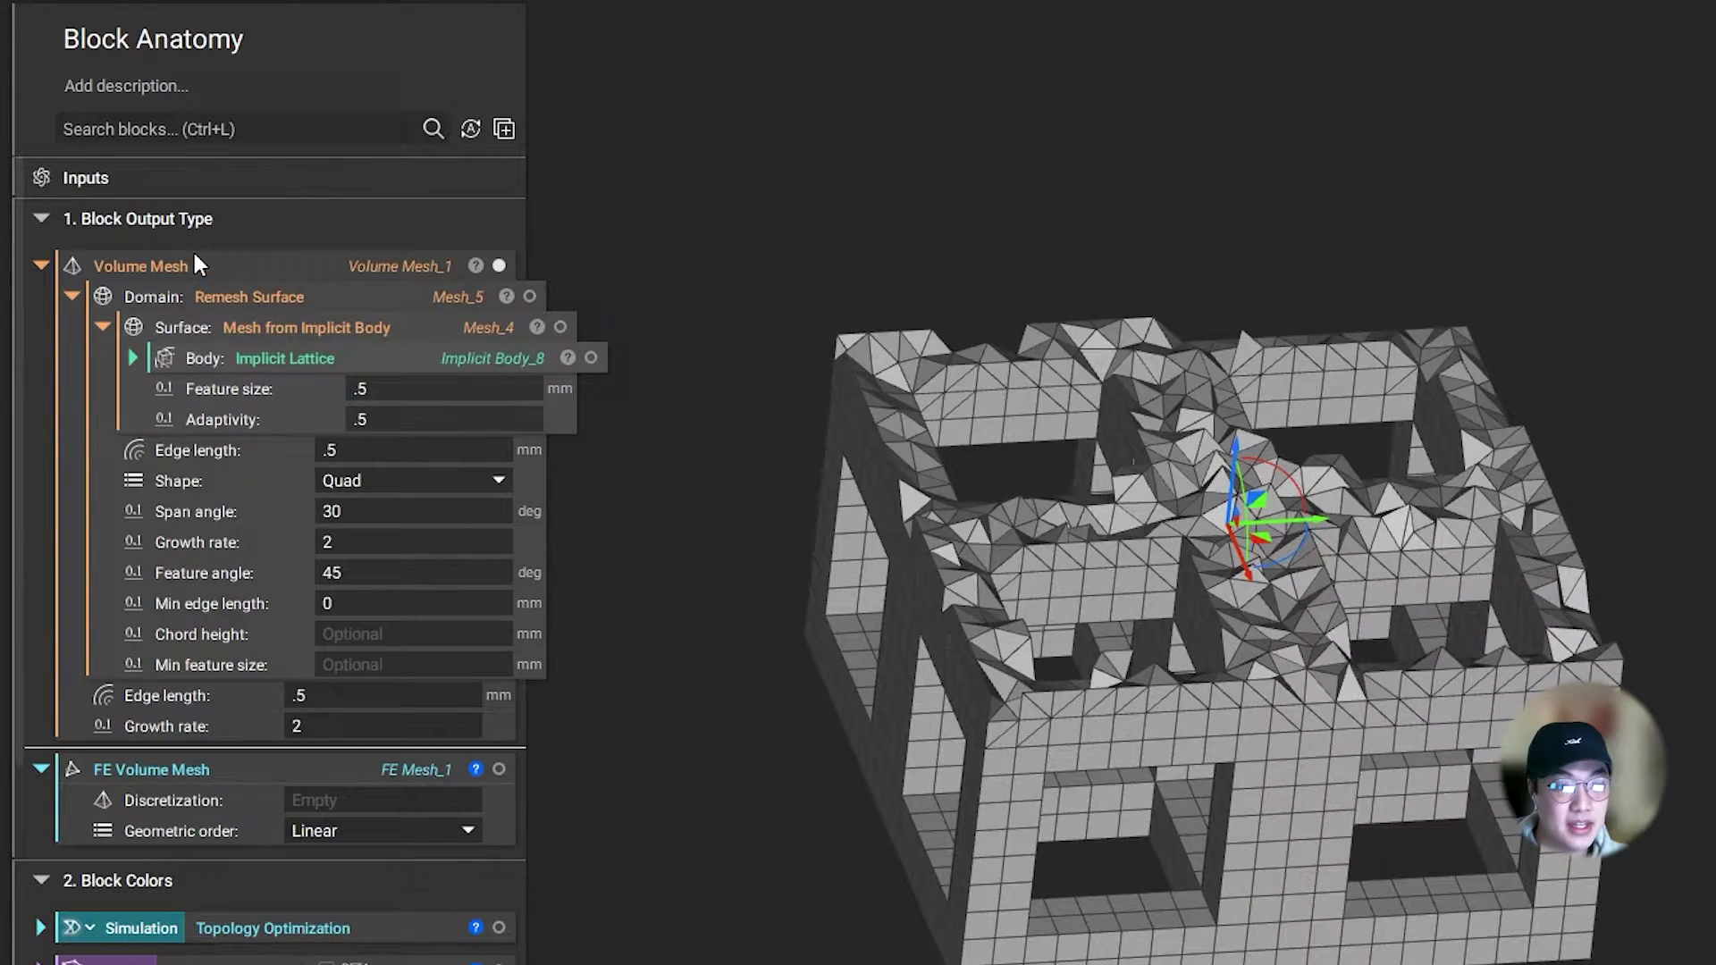
{"action": "left_click_drag", "start_coordinate": [79, 268], "coordinate": [336, 801]}
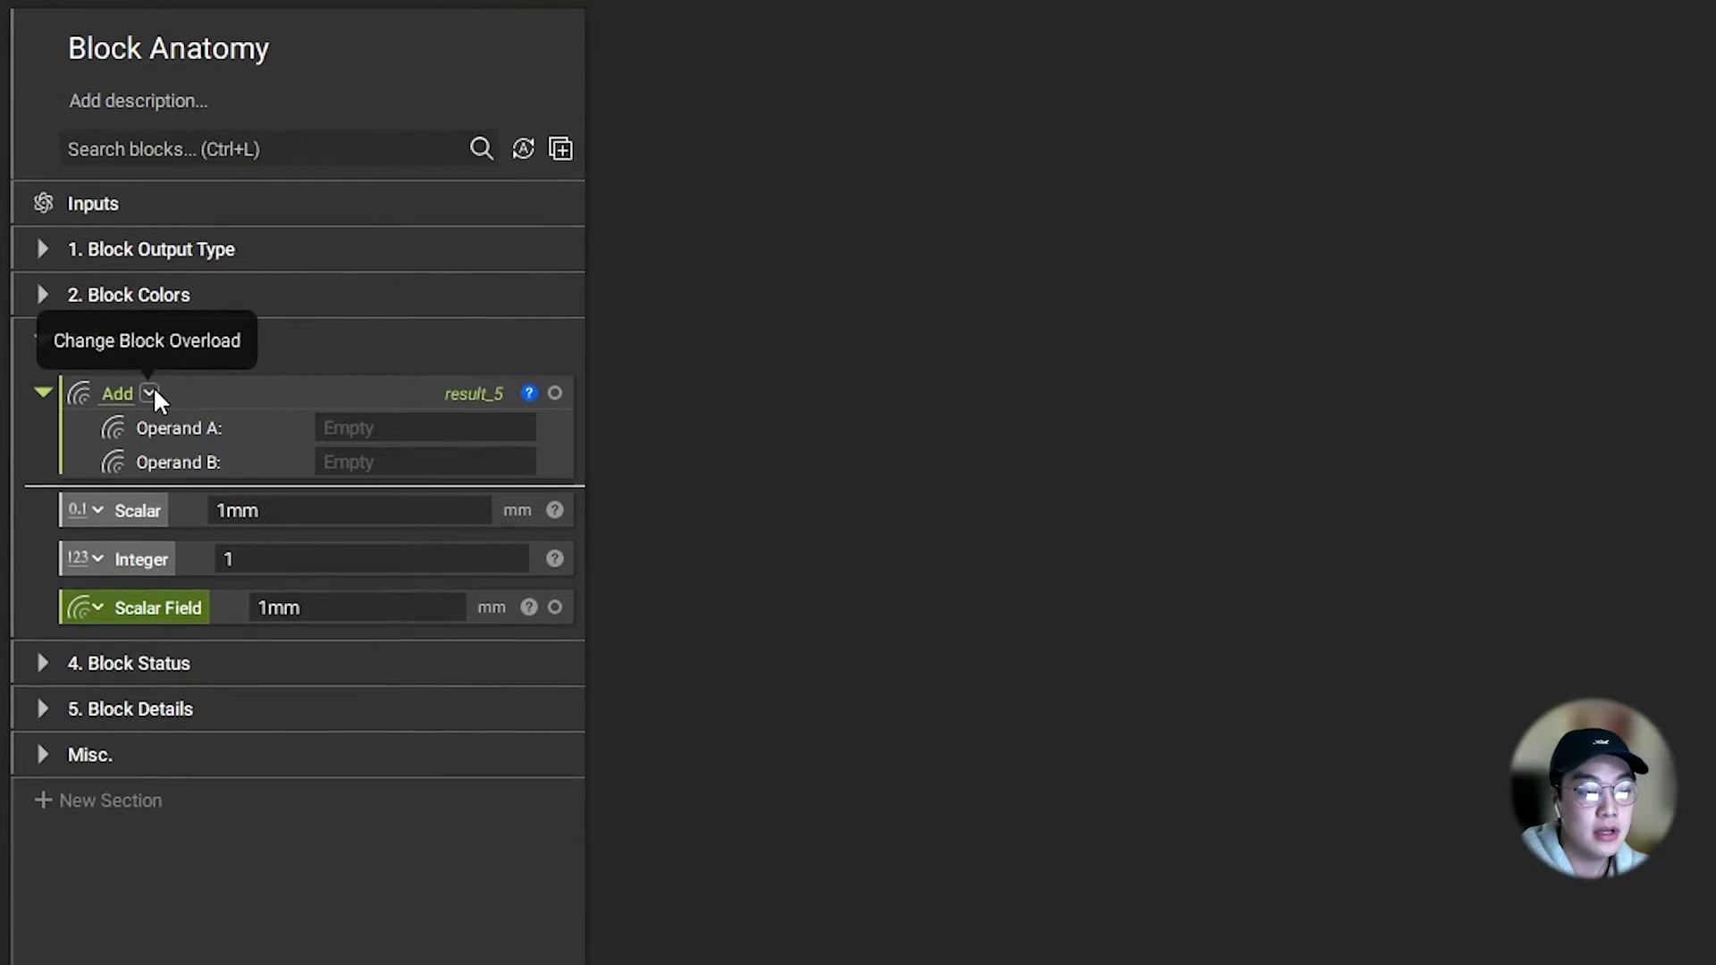
Check Add's overload list, then plug Scalar, Integer and Scalar Field into Operand A in turn
{"action": "left_click", "coordinate": [150, 393]}
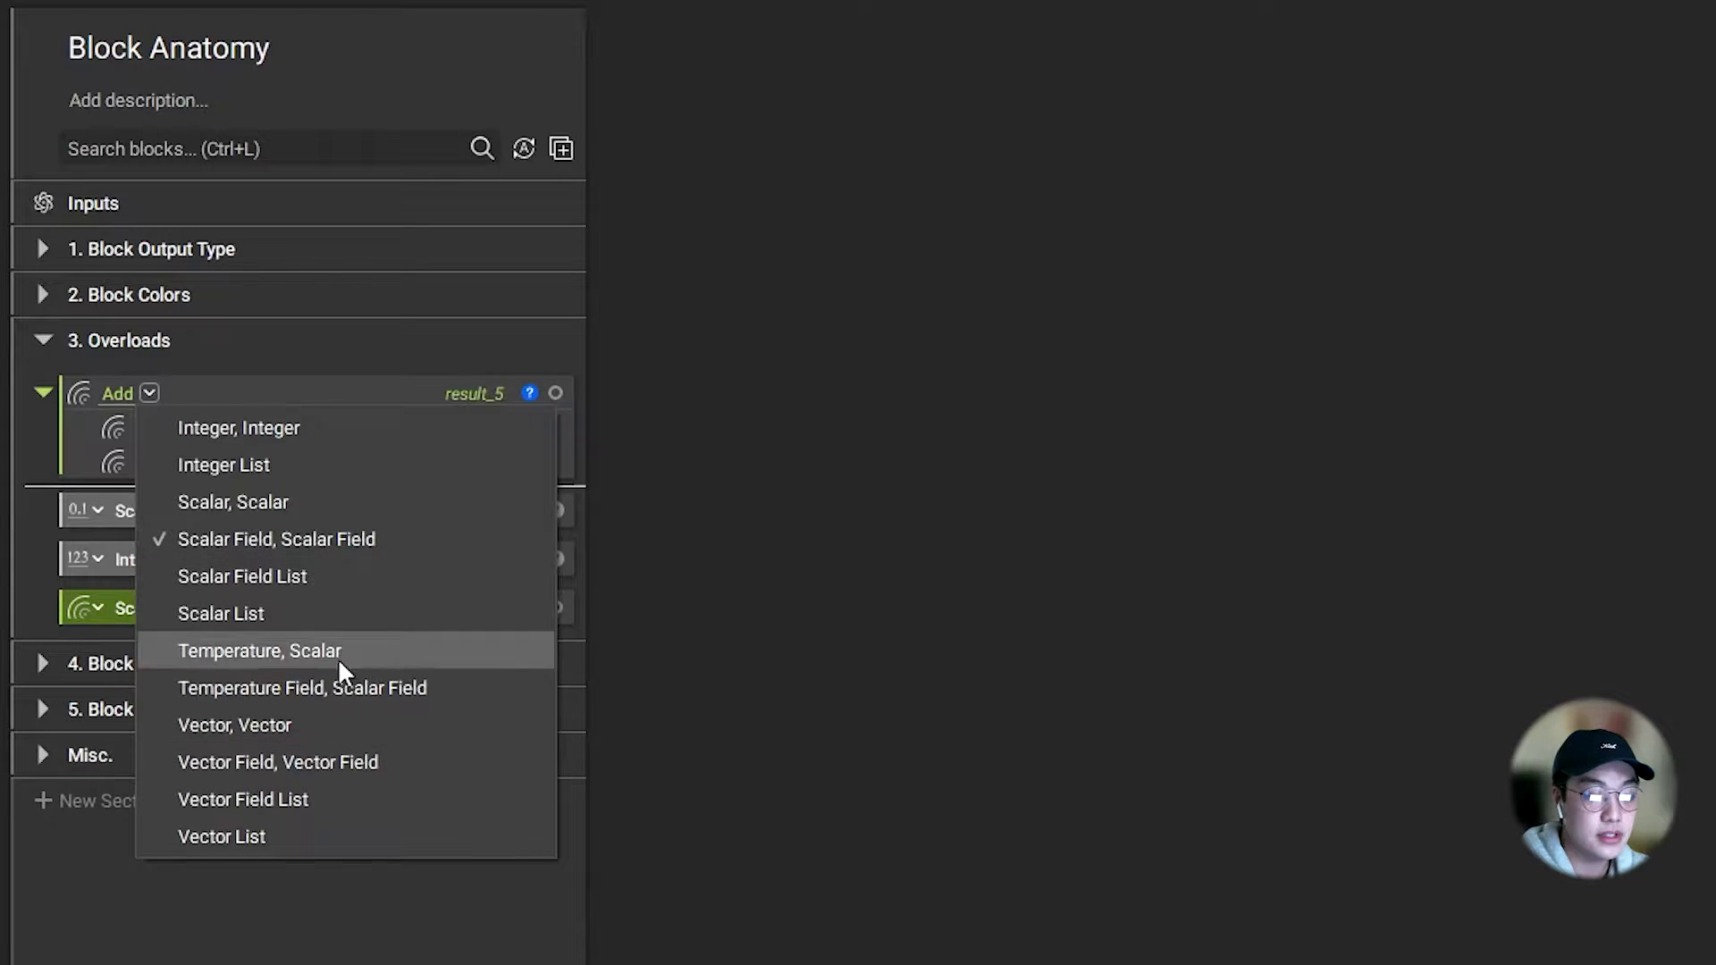
{"action": "left_click", "coordinate": [733, 524]}
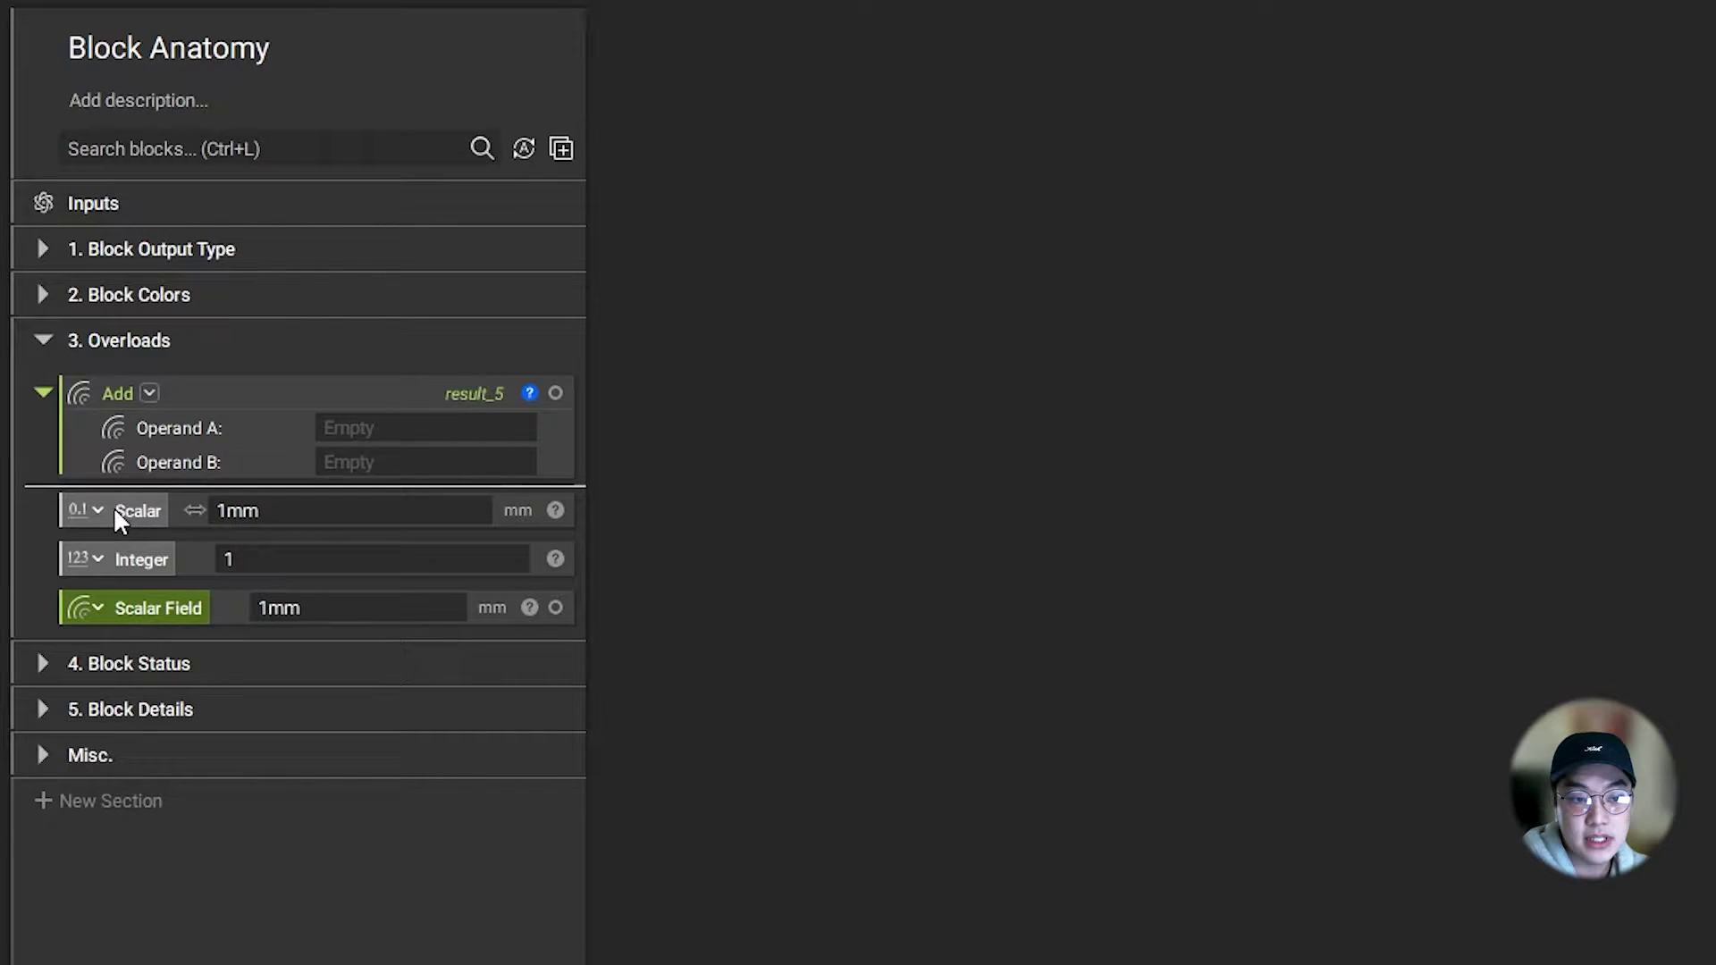
{"action": "left_click_drag", "start_coordinate": [115, 509], "coordinate": [336, 433]}
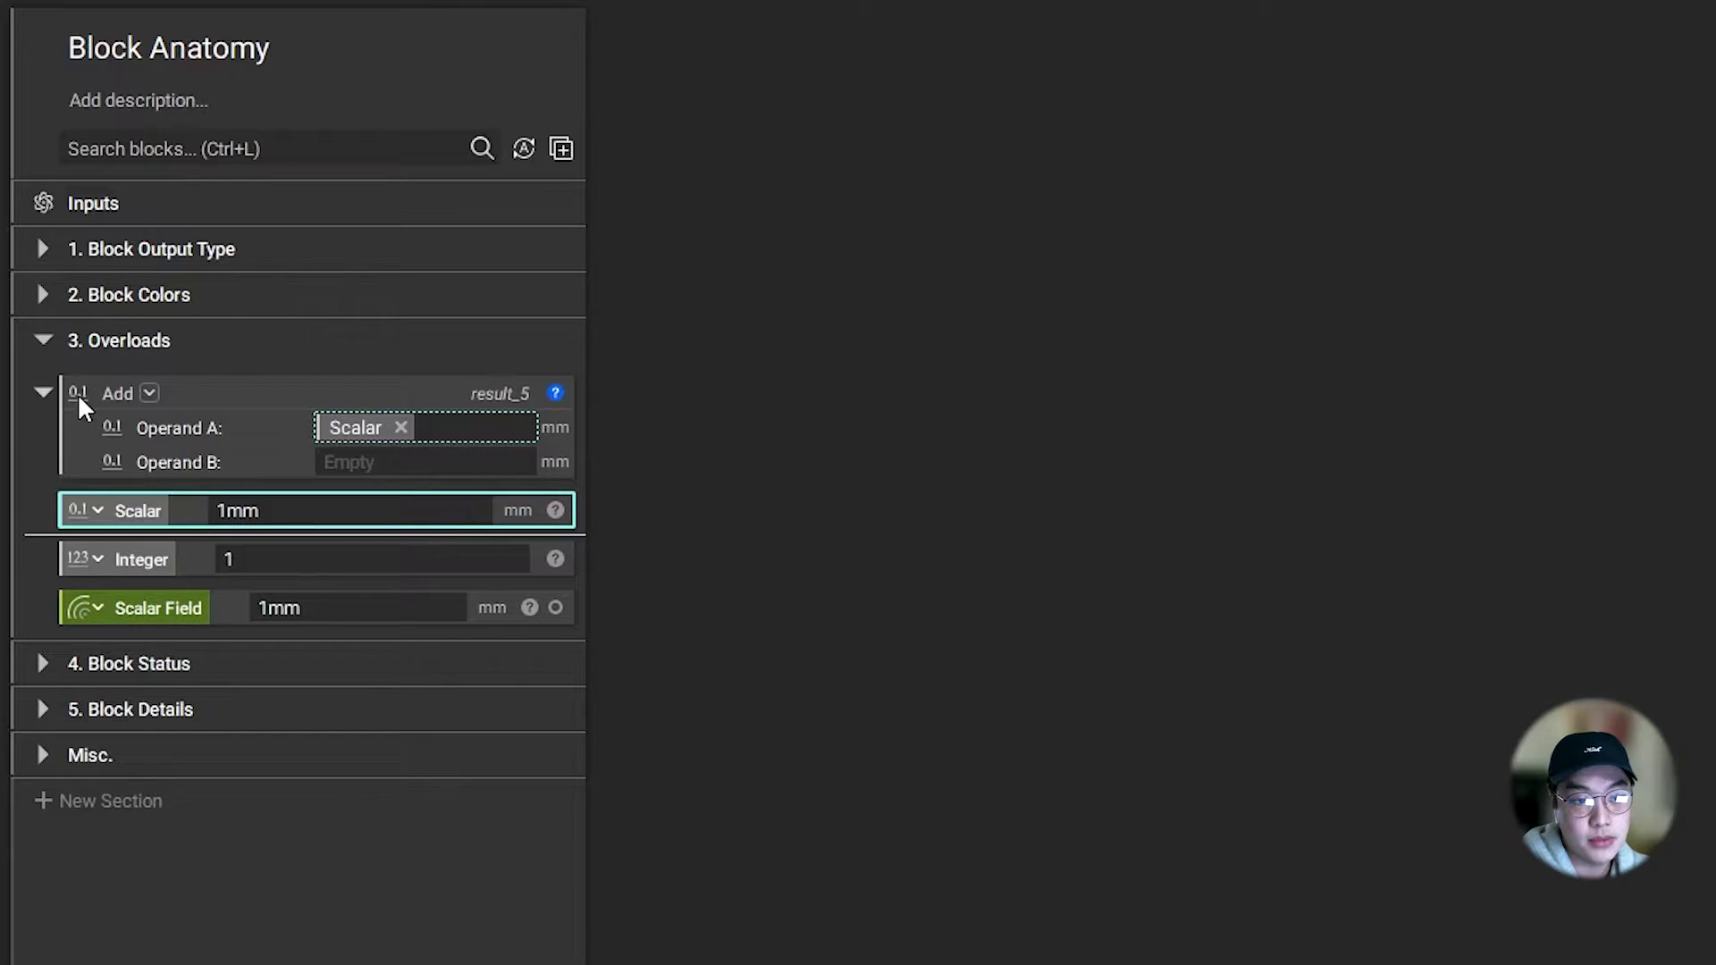
{"action": "left_click_drag", "start_coordinate": [136, 559], "coordinate": [343, 430]}
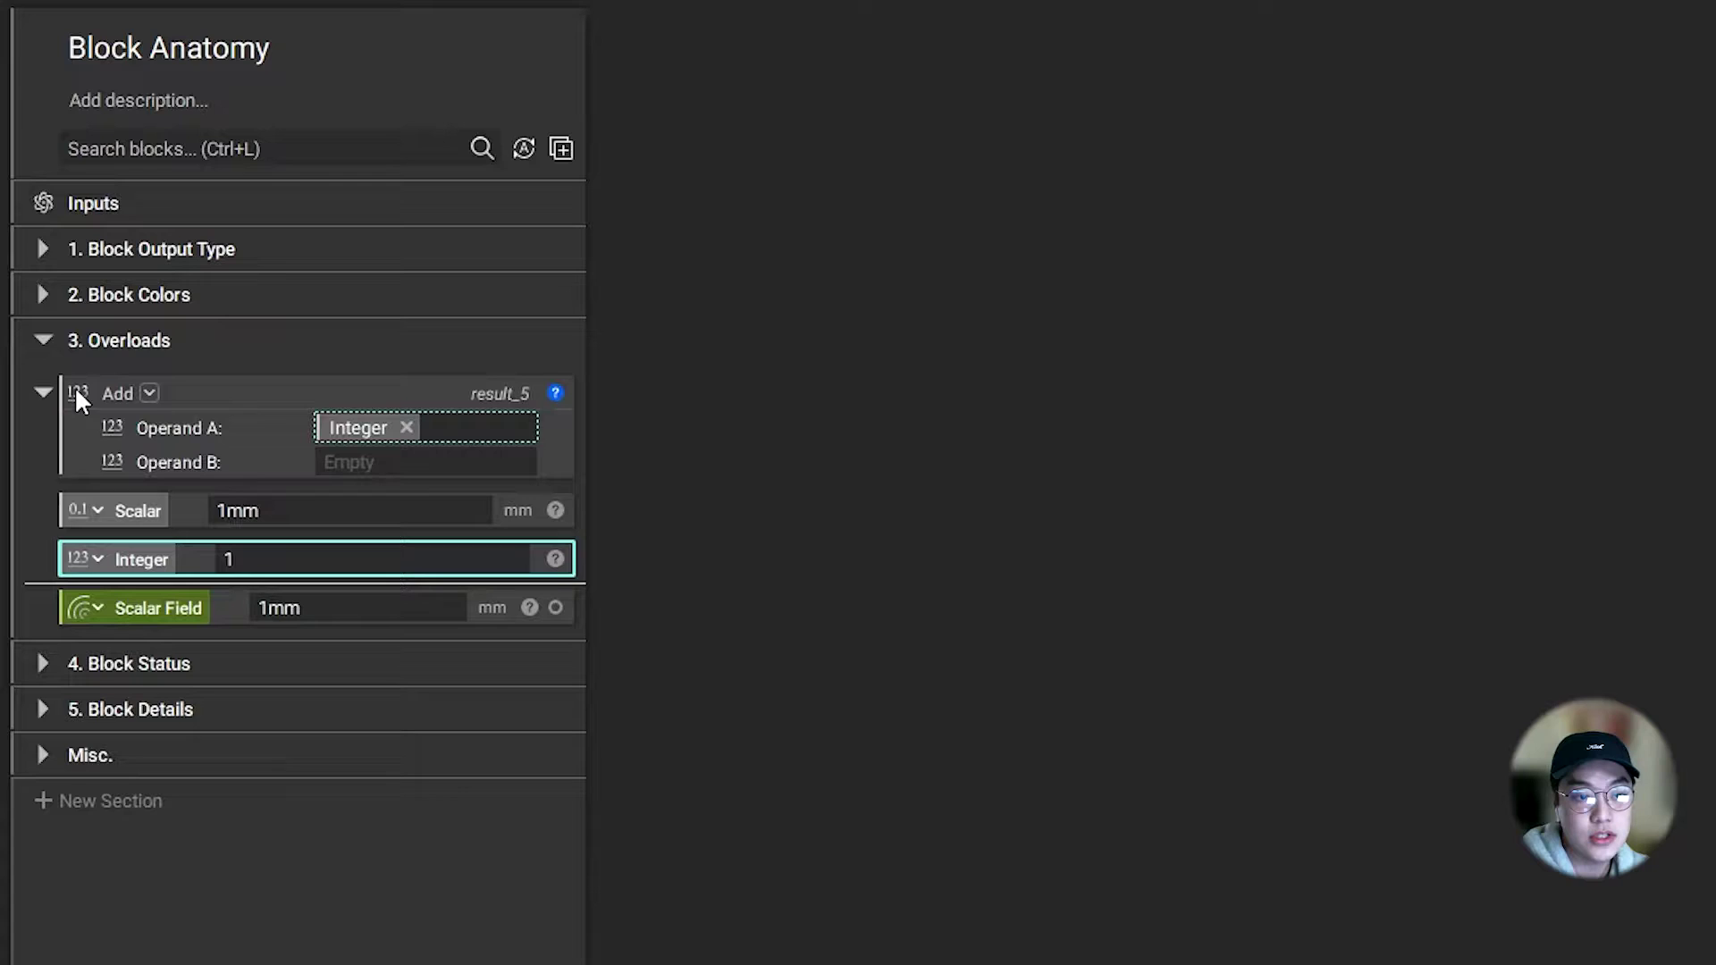
{"action": "left_click_drag", "start_coordinate": [141, 610], "coordinate": [393, 429]}
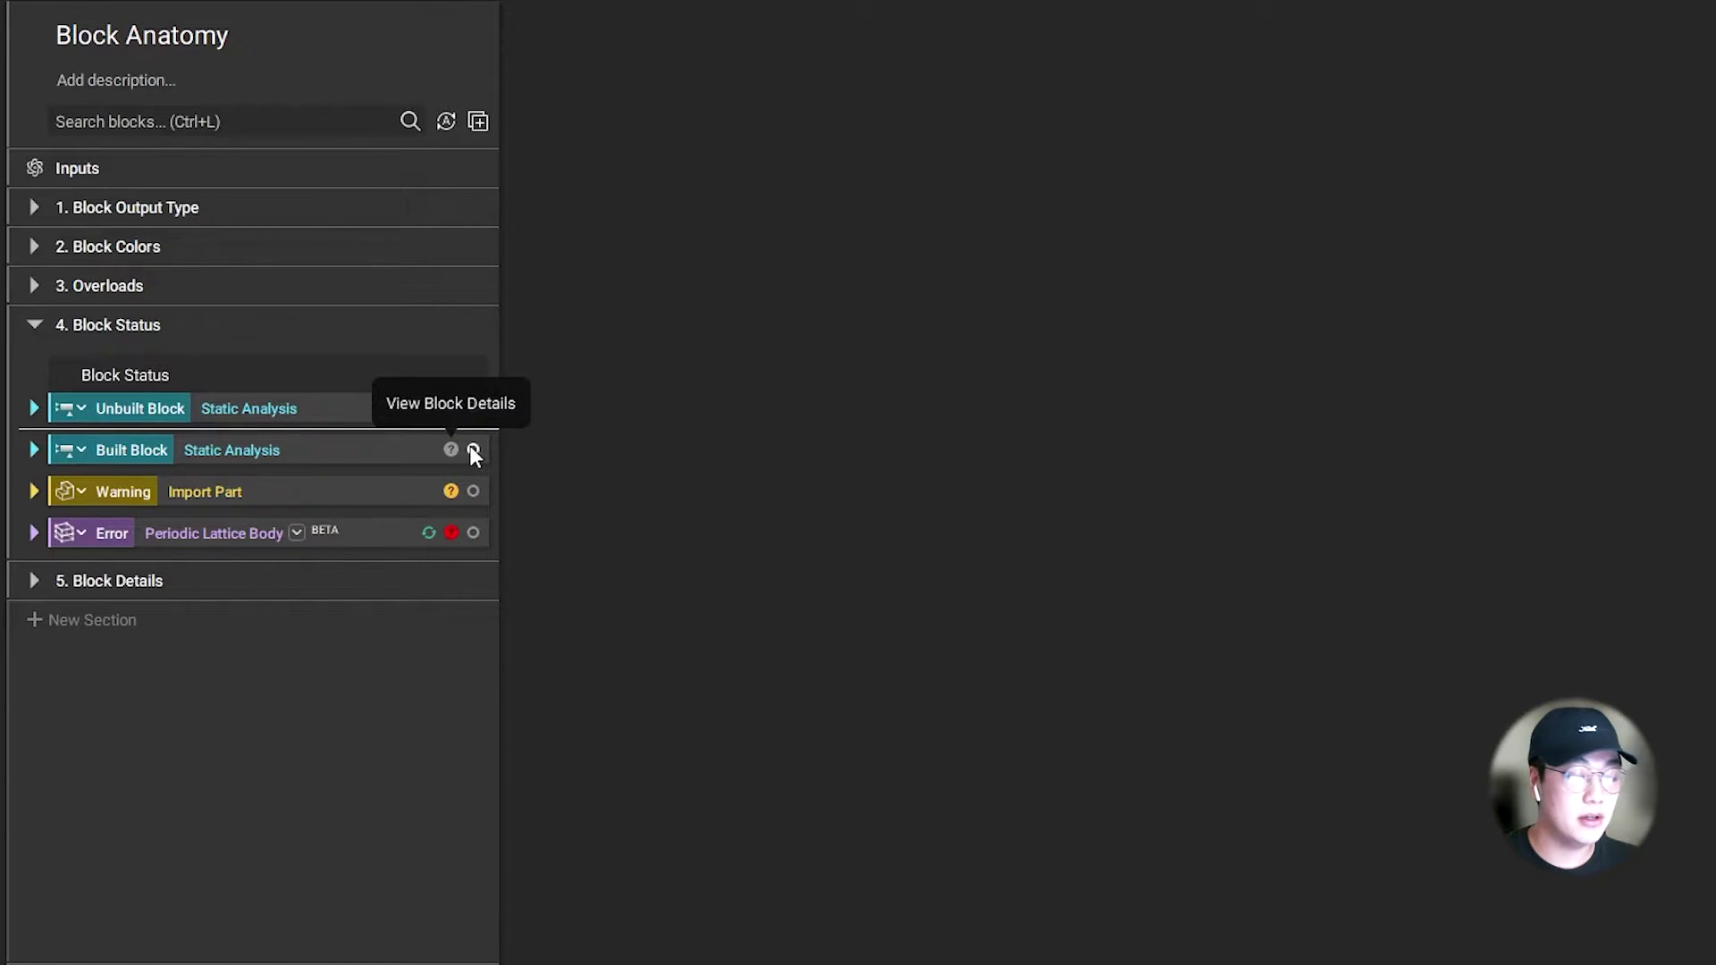
Review the Unbuilt and Built block inputs and the Import Part warning details
{"action": "left_click", "coordinate": [452, 408]}
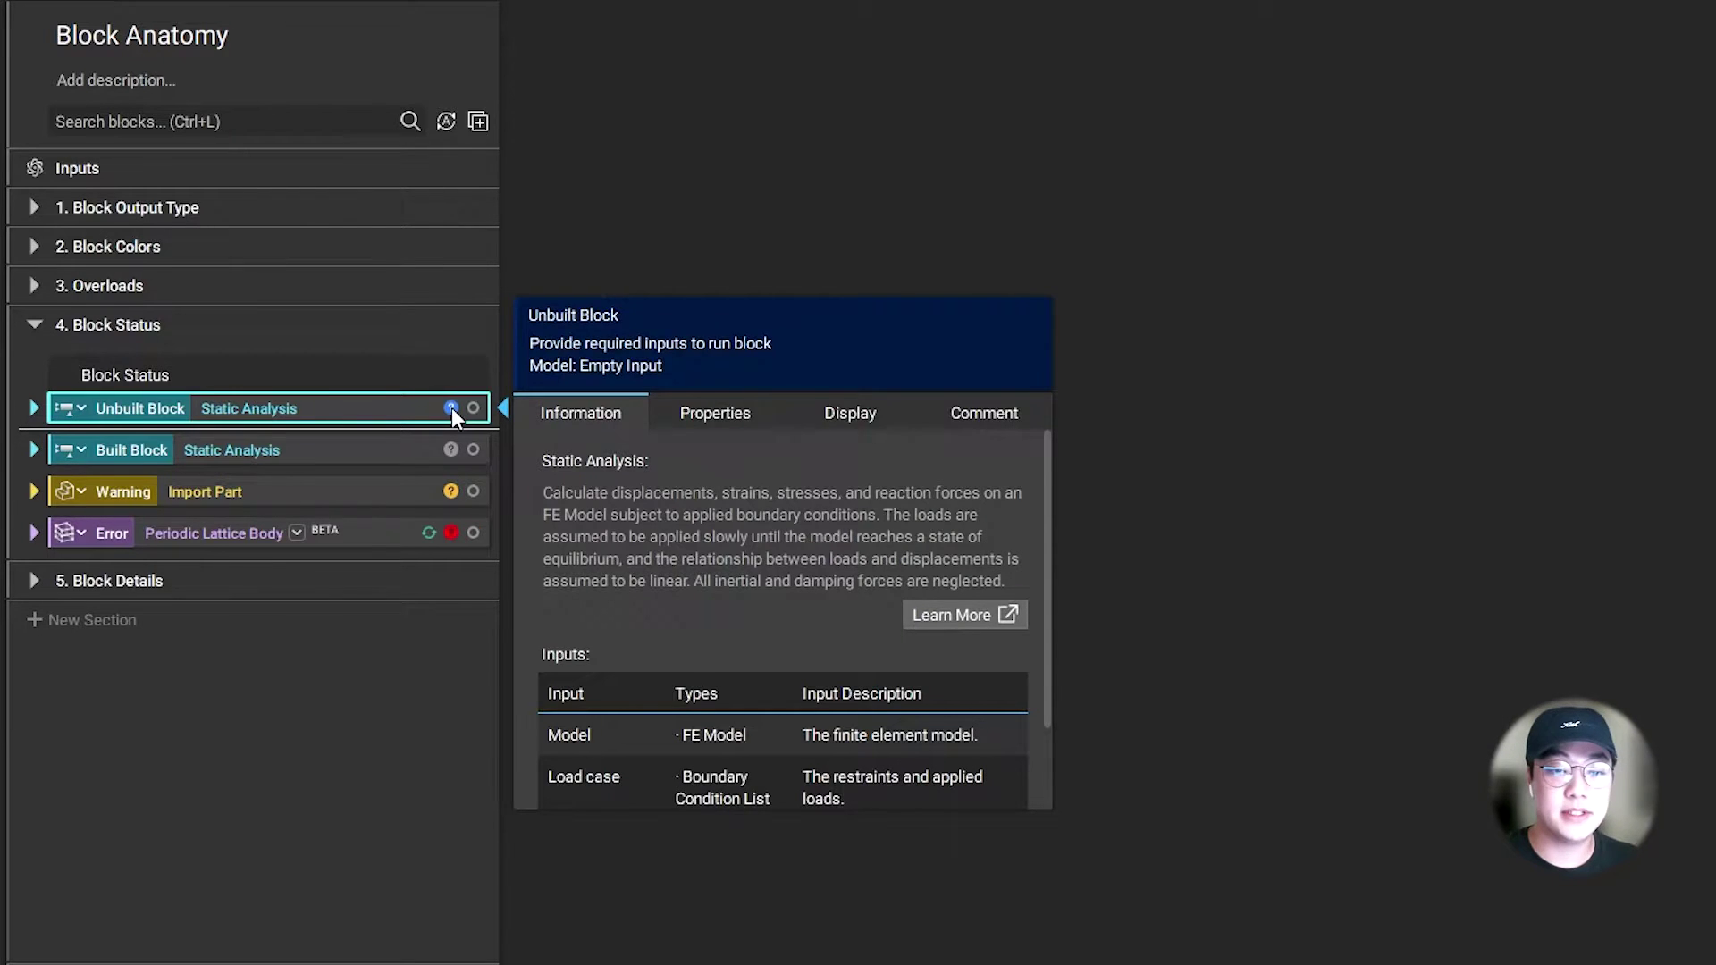
{"action": "left_click", "coordinate": [35, 407]}
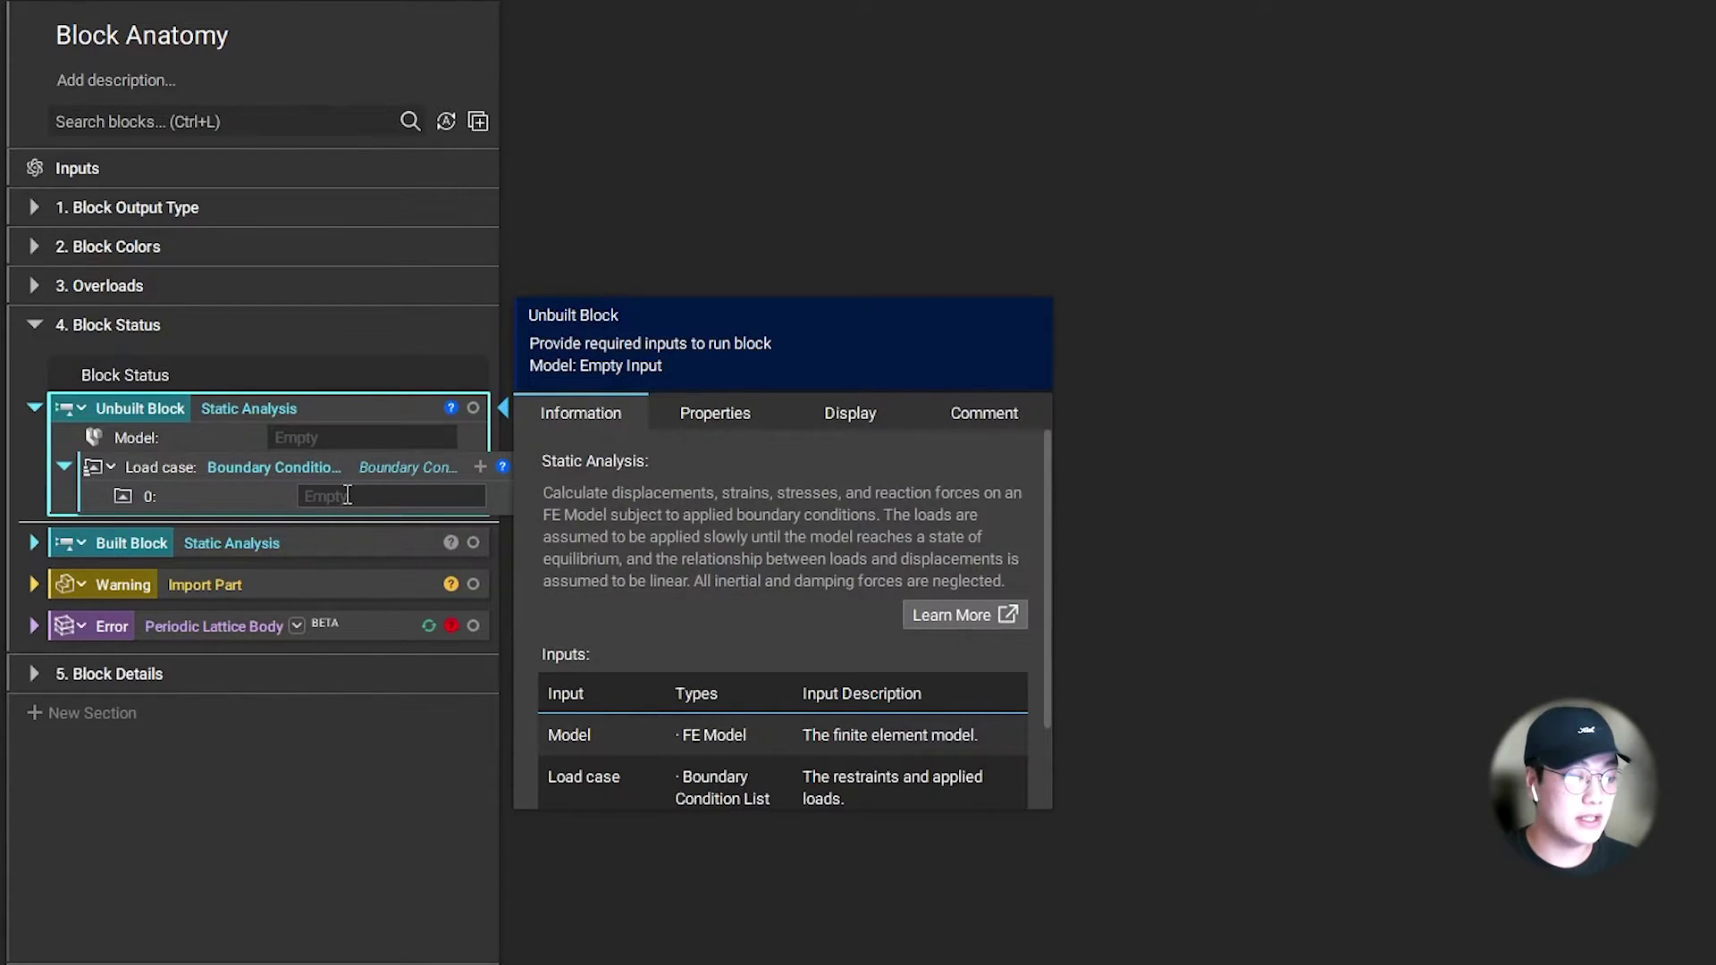
{"action": "left_click", "coordinate": [35, 542]}
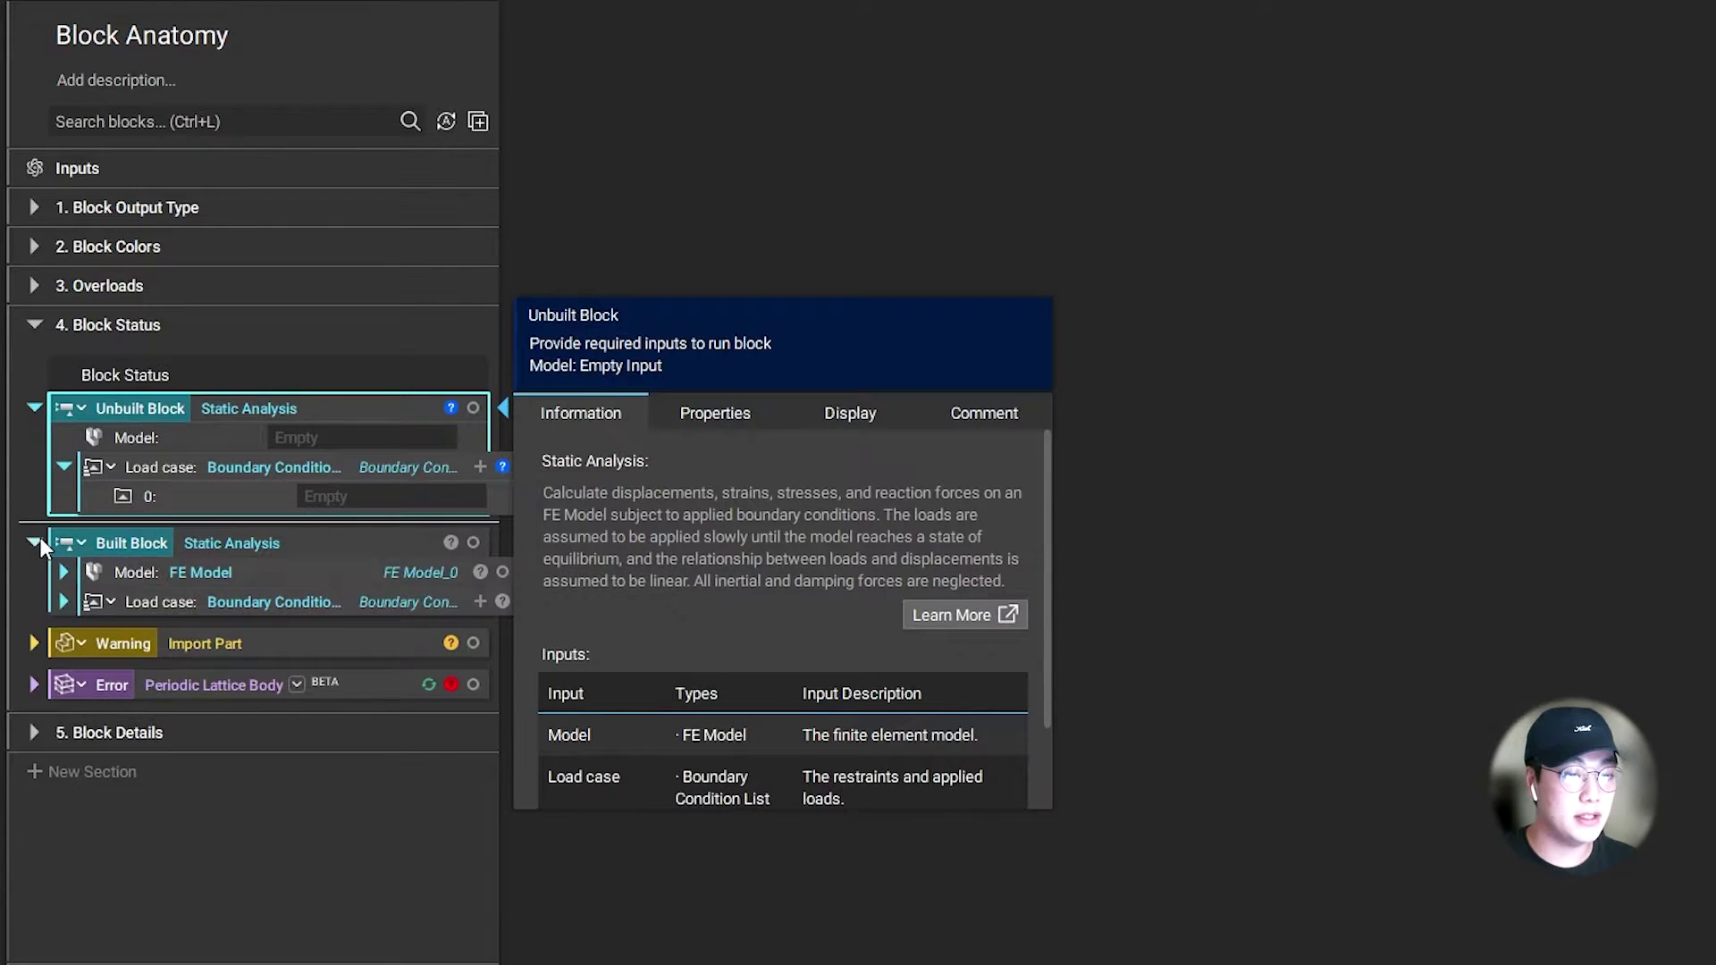
{"action": "left_click", "coordinate": [379, 547]}
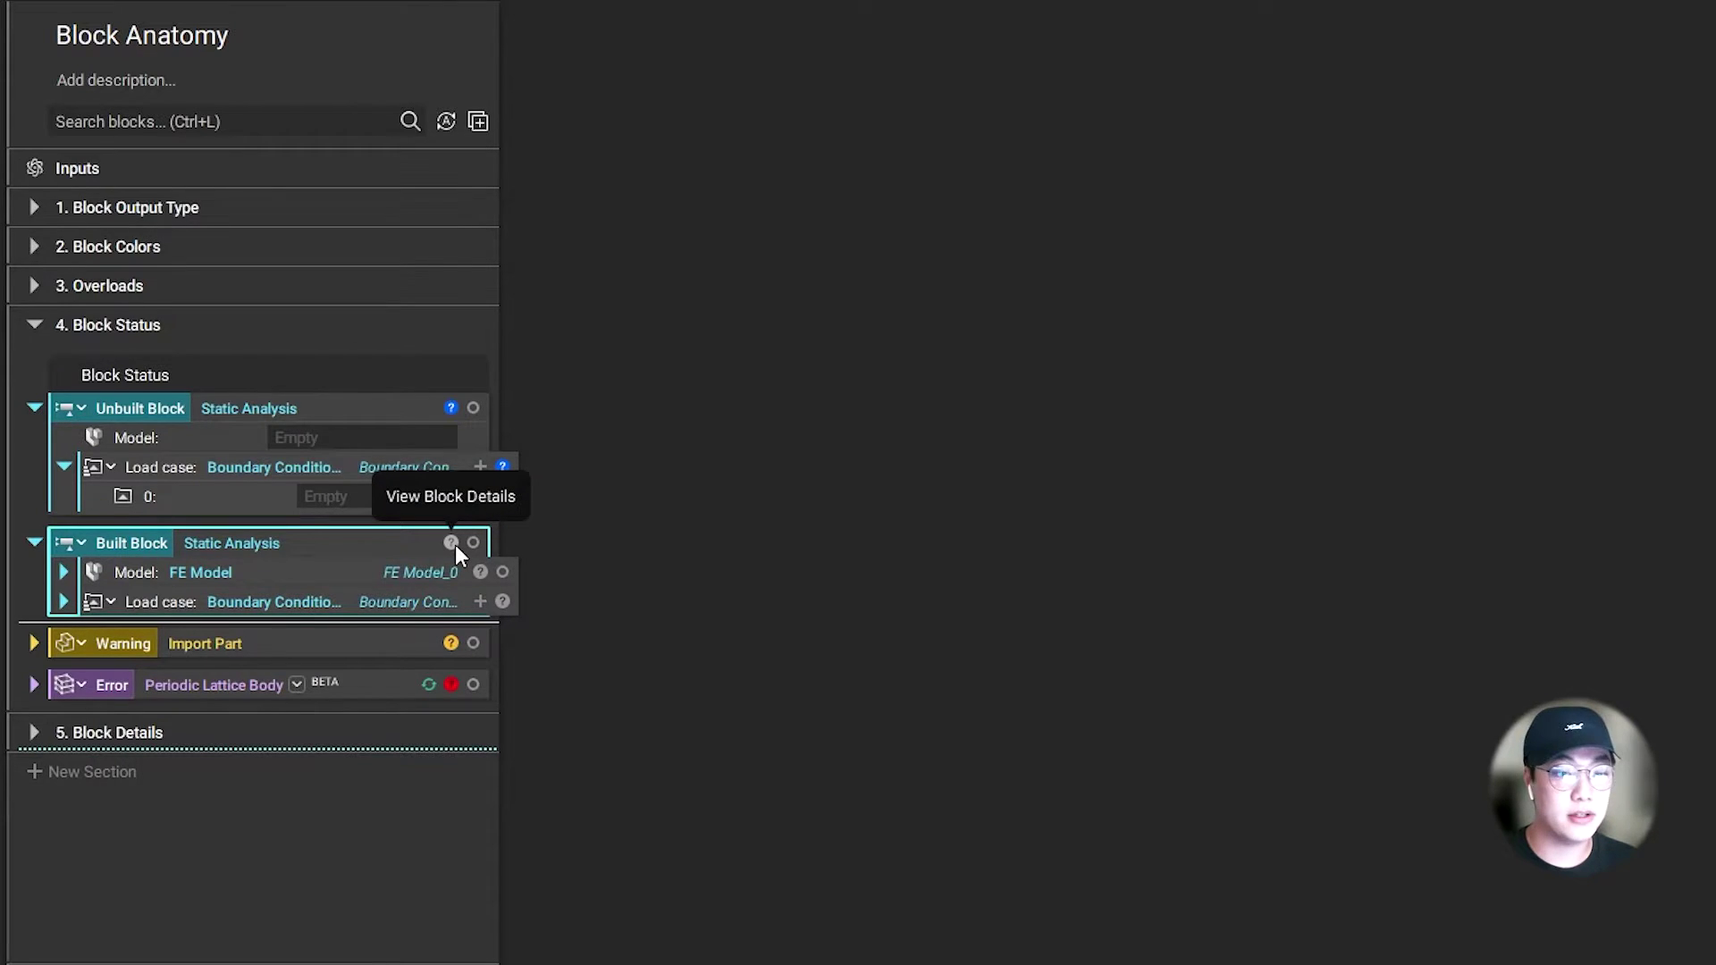
{"action": "left_click", "coordinate": [452, 649]}
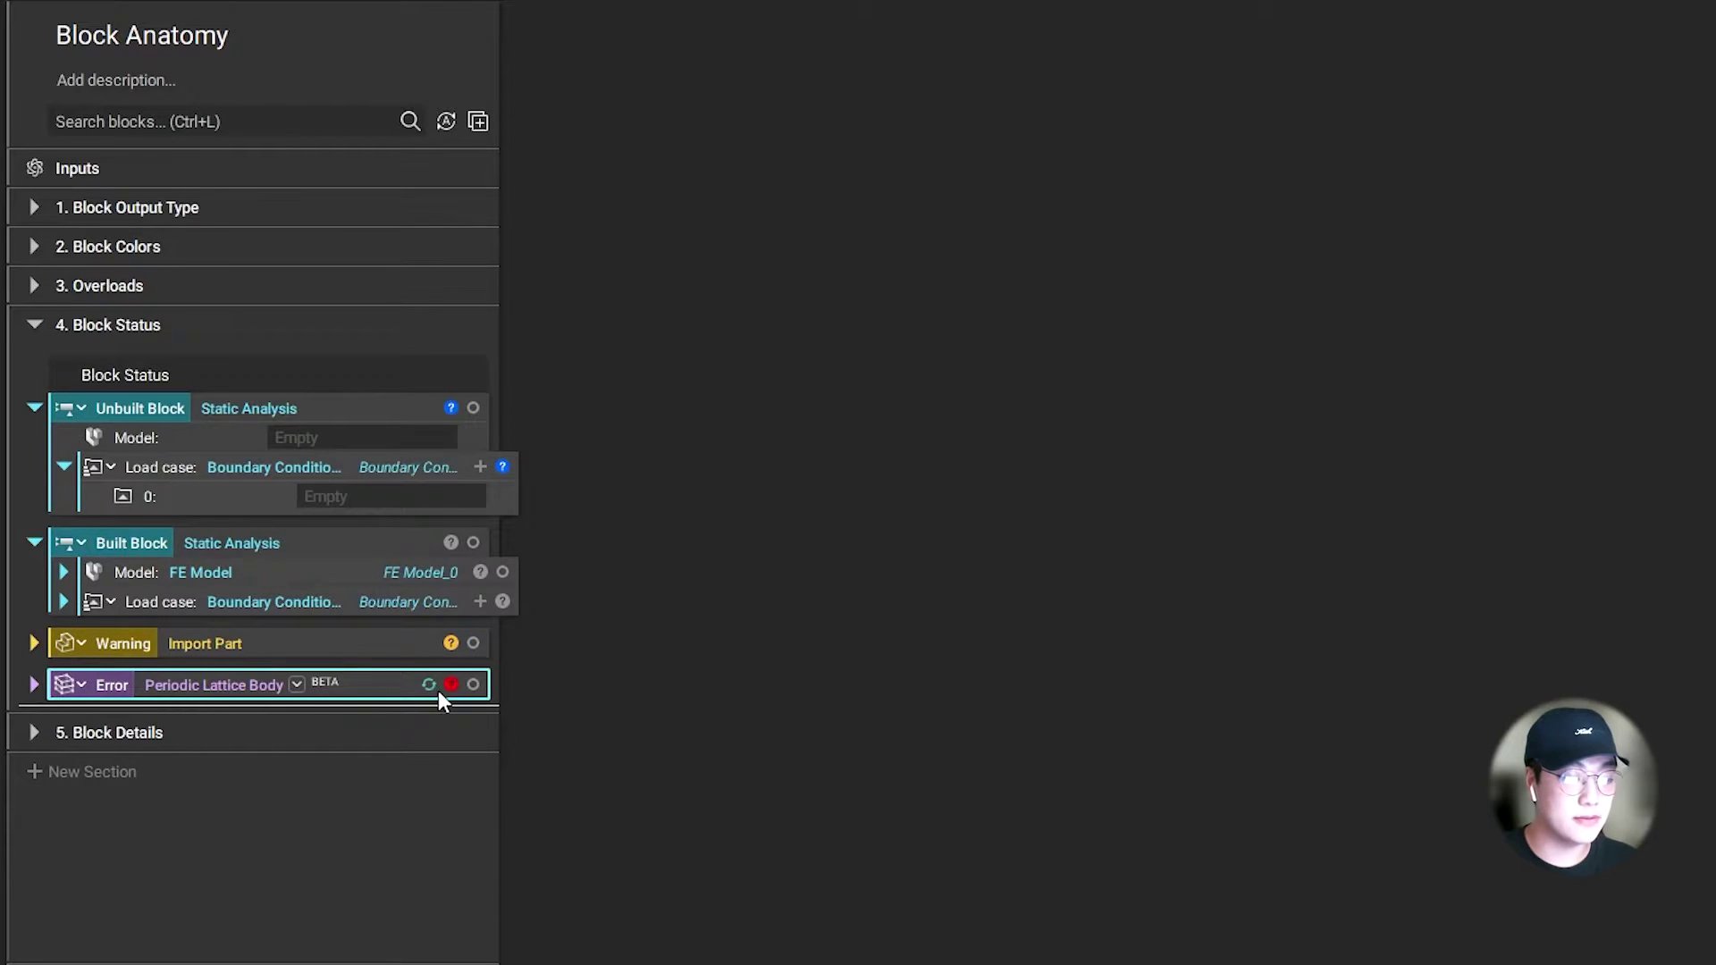
Fix the Periodic Lattice Body error by setting Out min to .1mm and display the lattice
{"action": "mouse_move", "coordinate": [458, 686]}
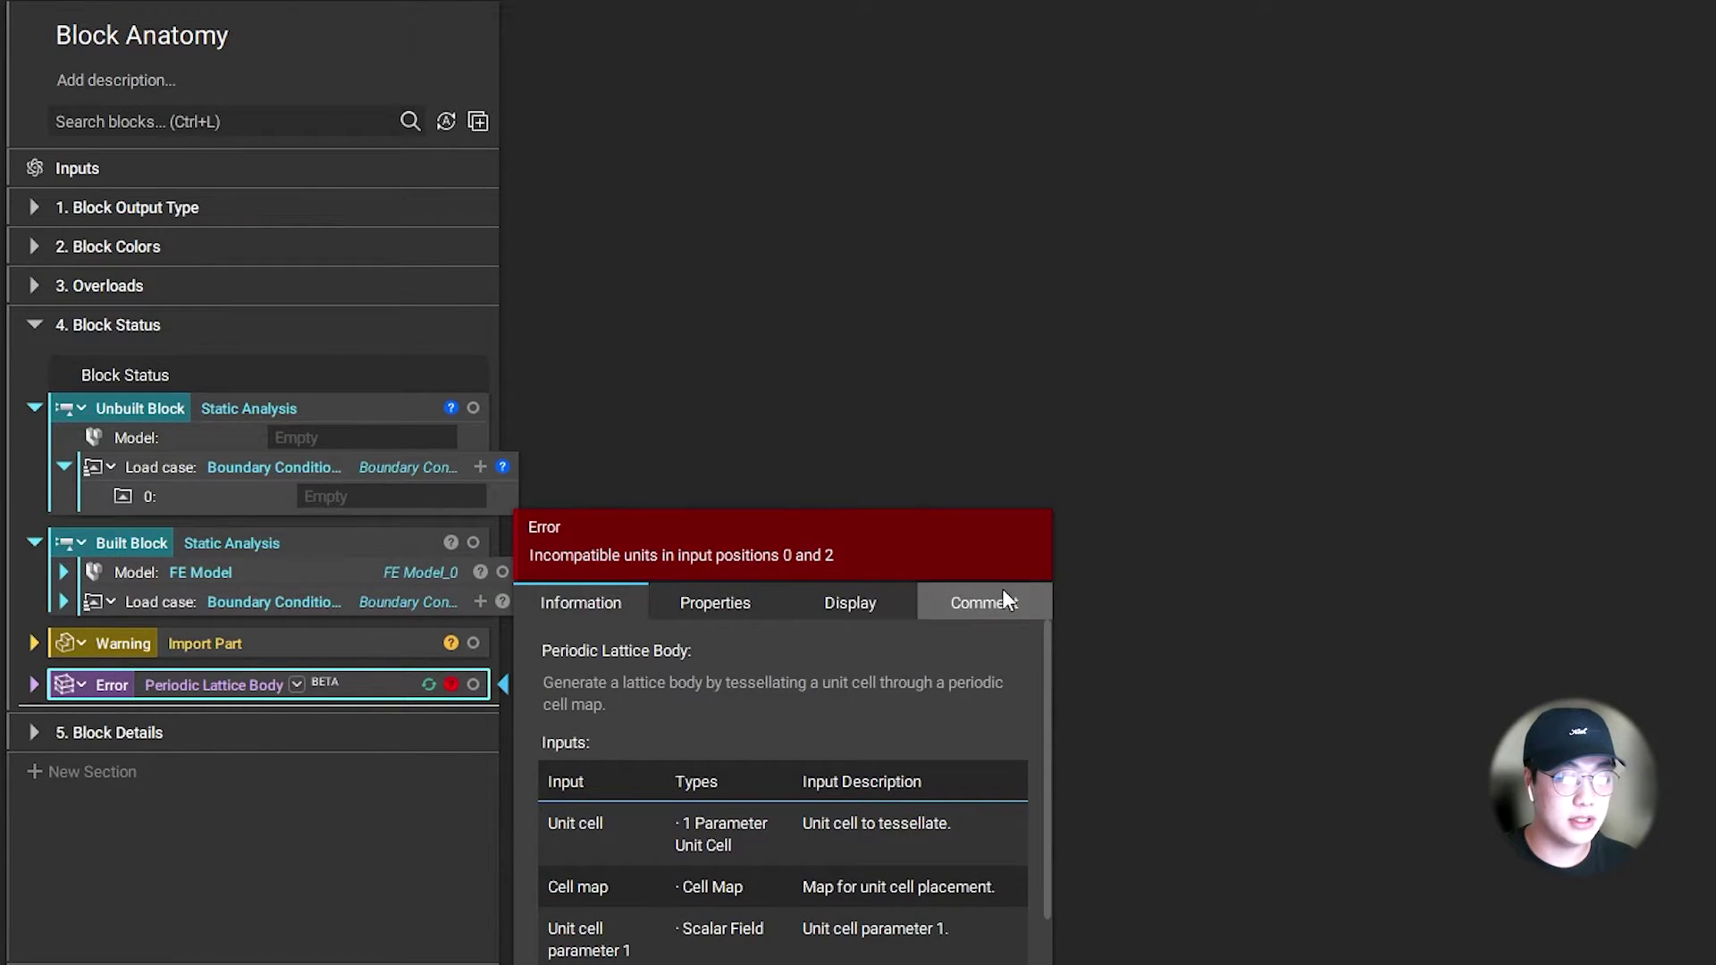
{"action": "left_click", "coordinate": [34, 685]}
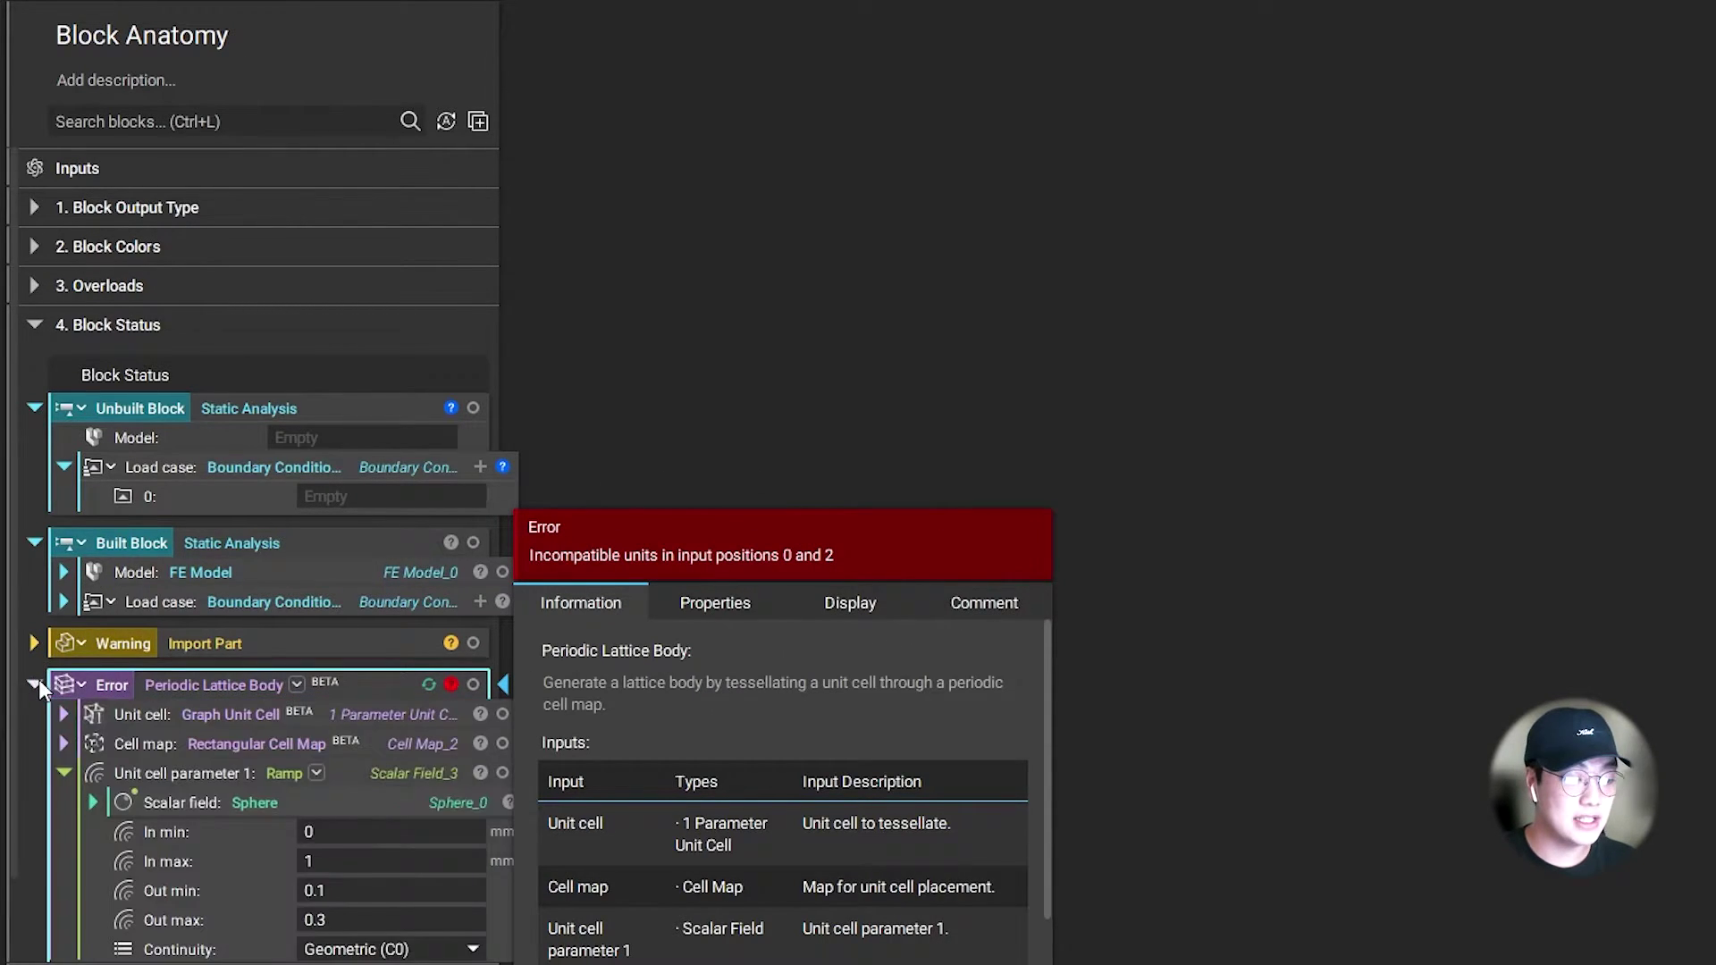
{"action": "scroll", "coordinate": [244, 632], "scroll_direction": "down", "scroll_amount": 1}
{"action": "left_click", "coordinate": [372, 799]}
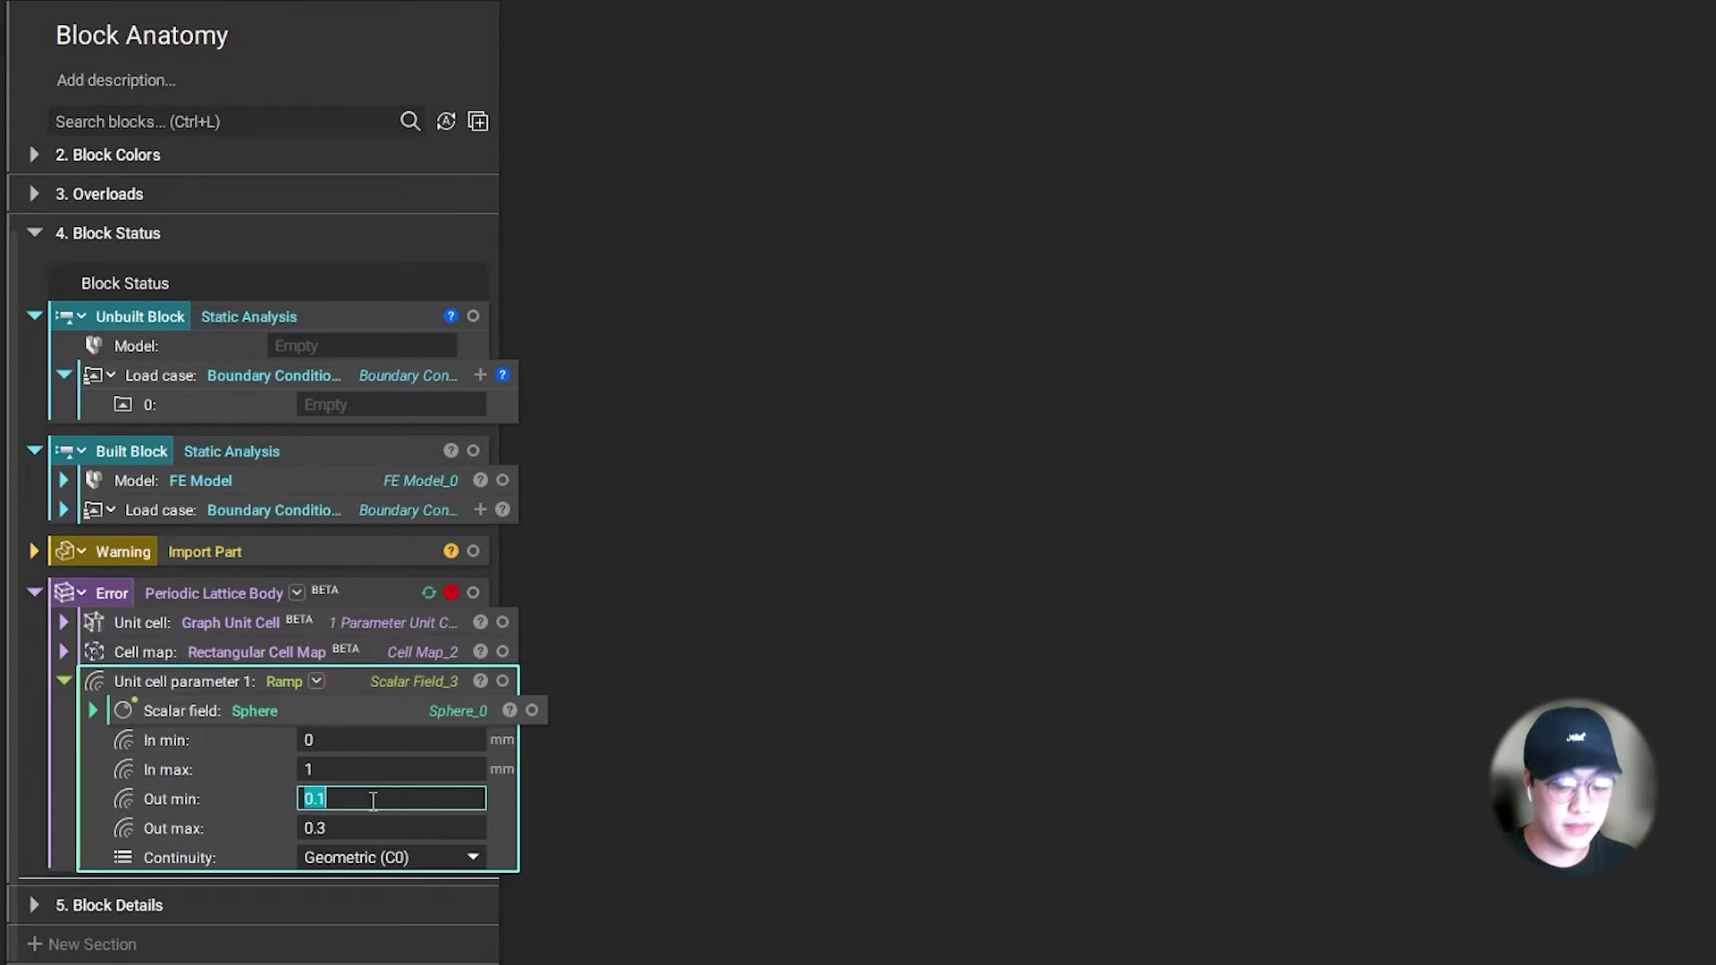
{"action": "type", "text": ".1mm"}
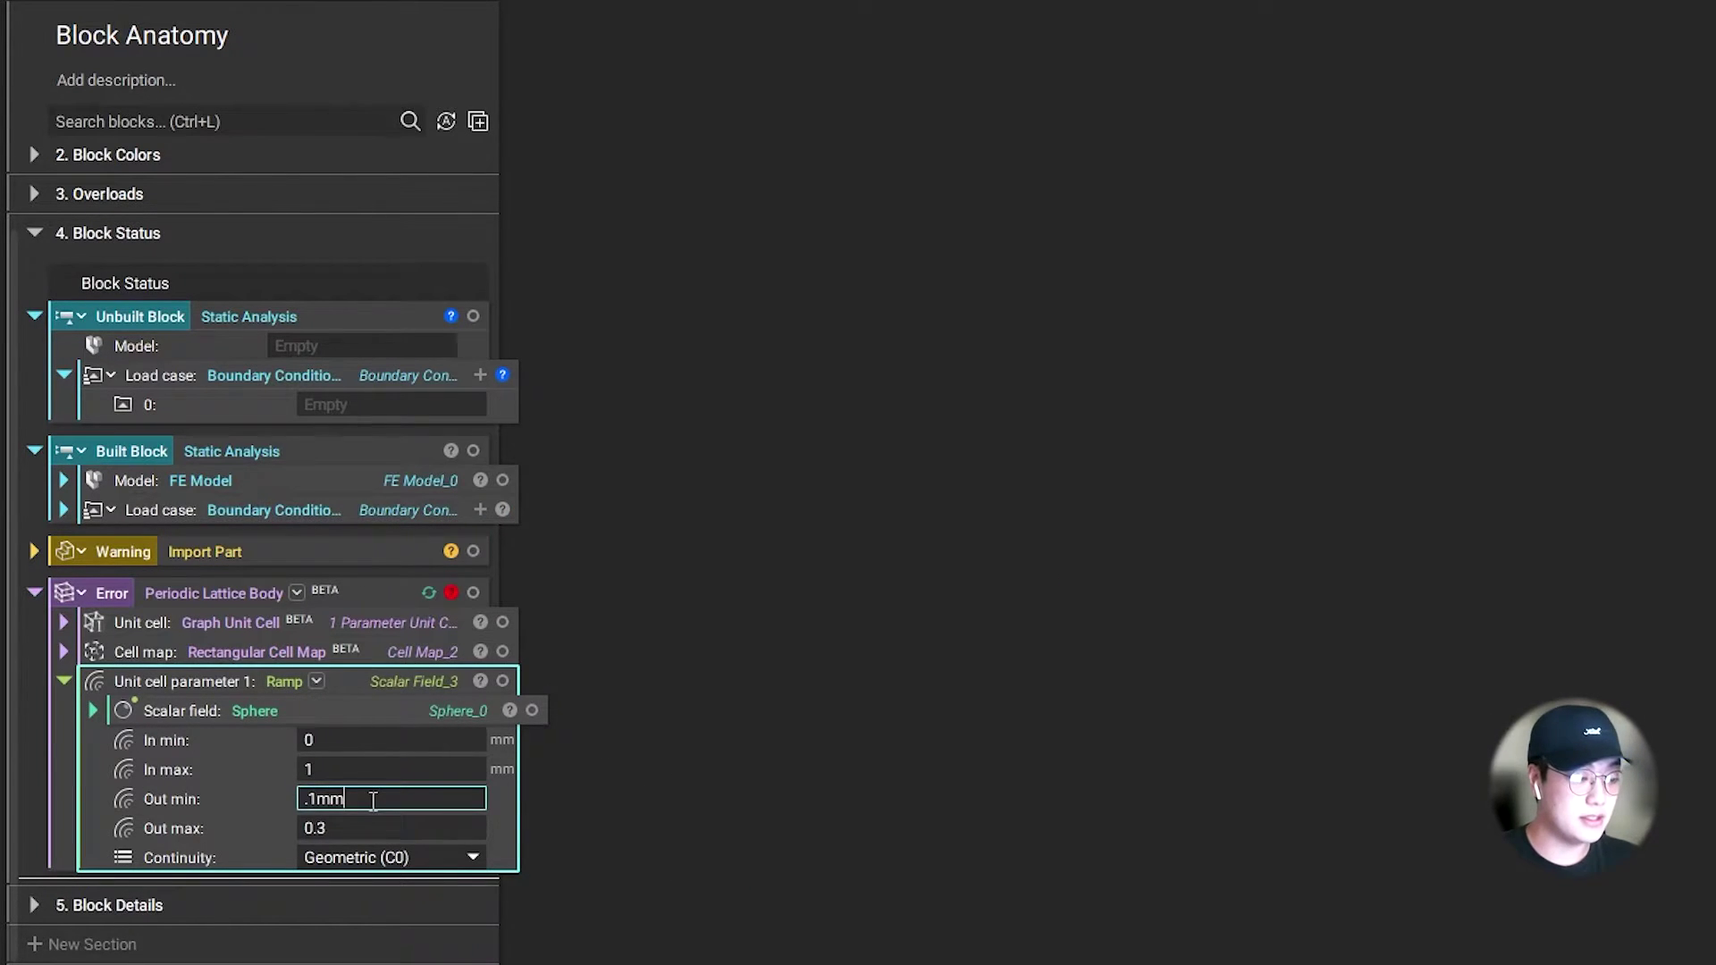
{"action": "key", "text": "Return"}
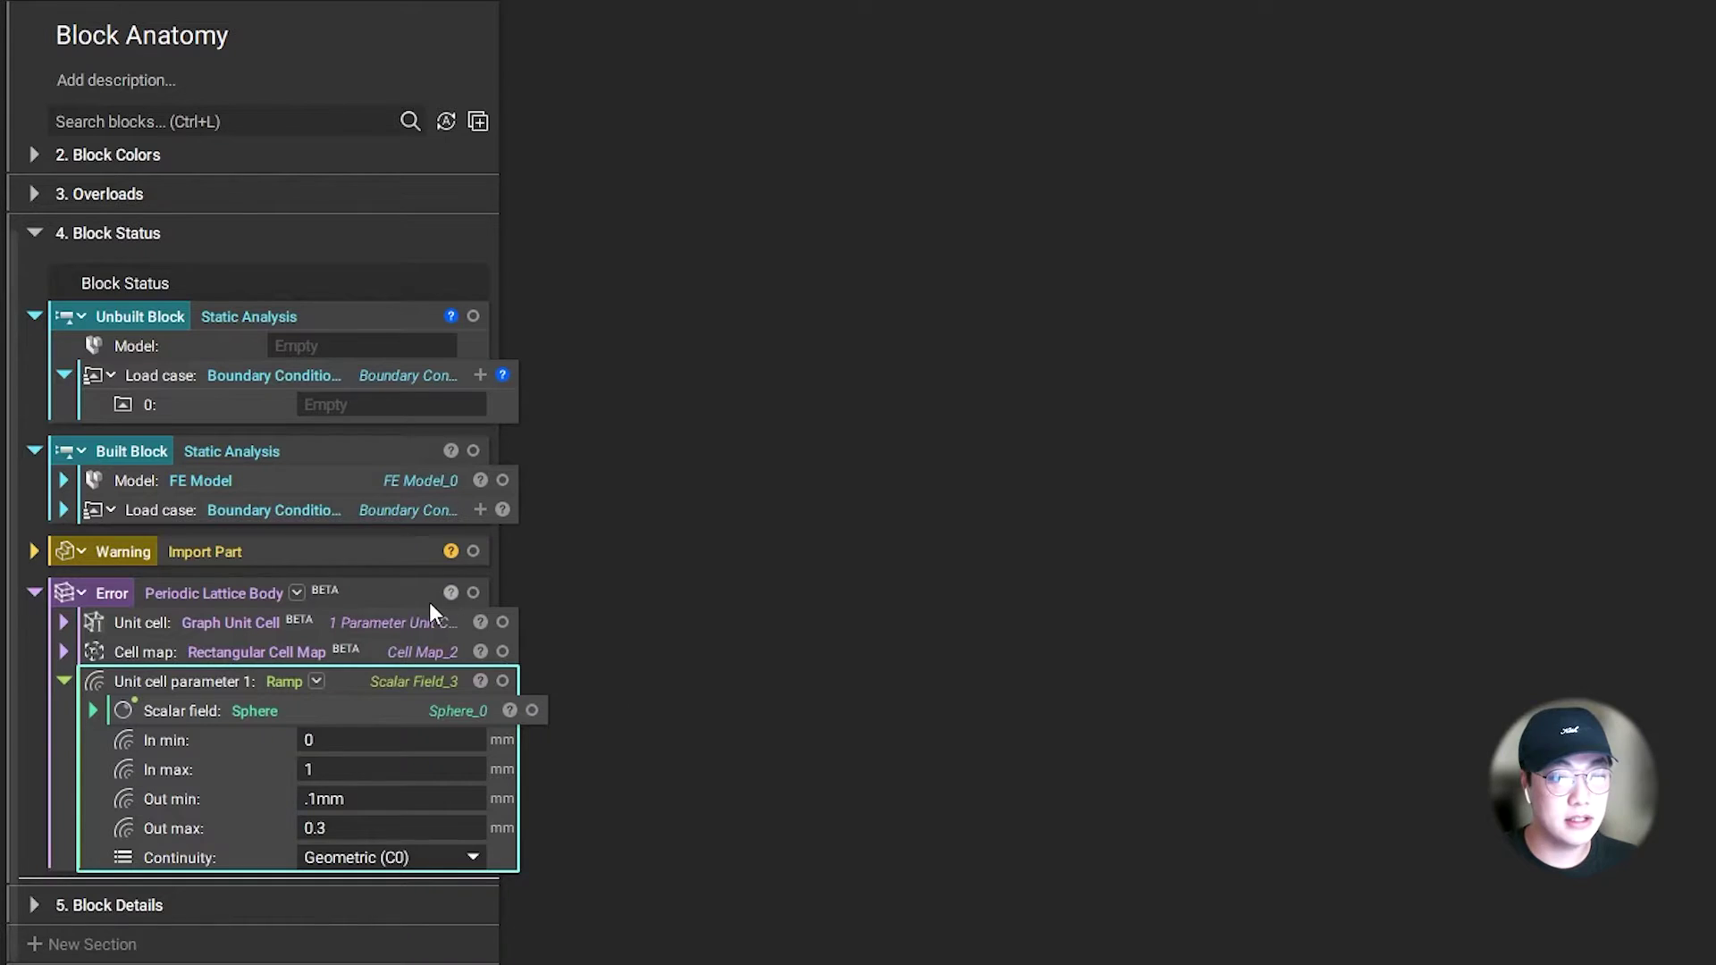
{"action": "left_click", "coordinate": [473, 593]}
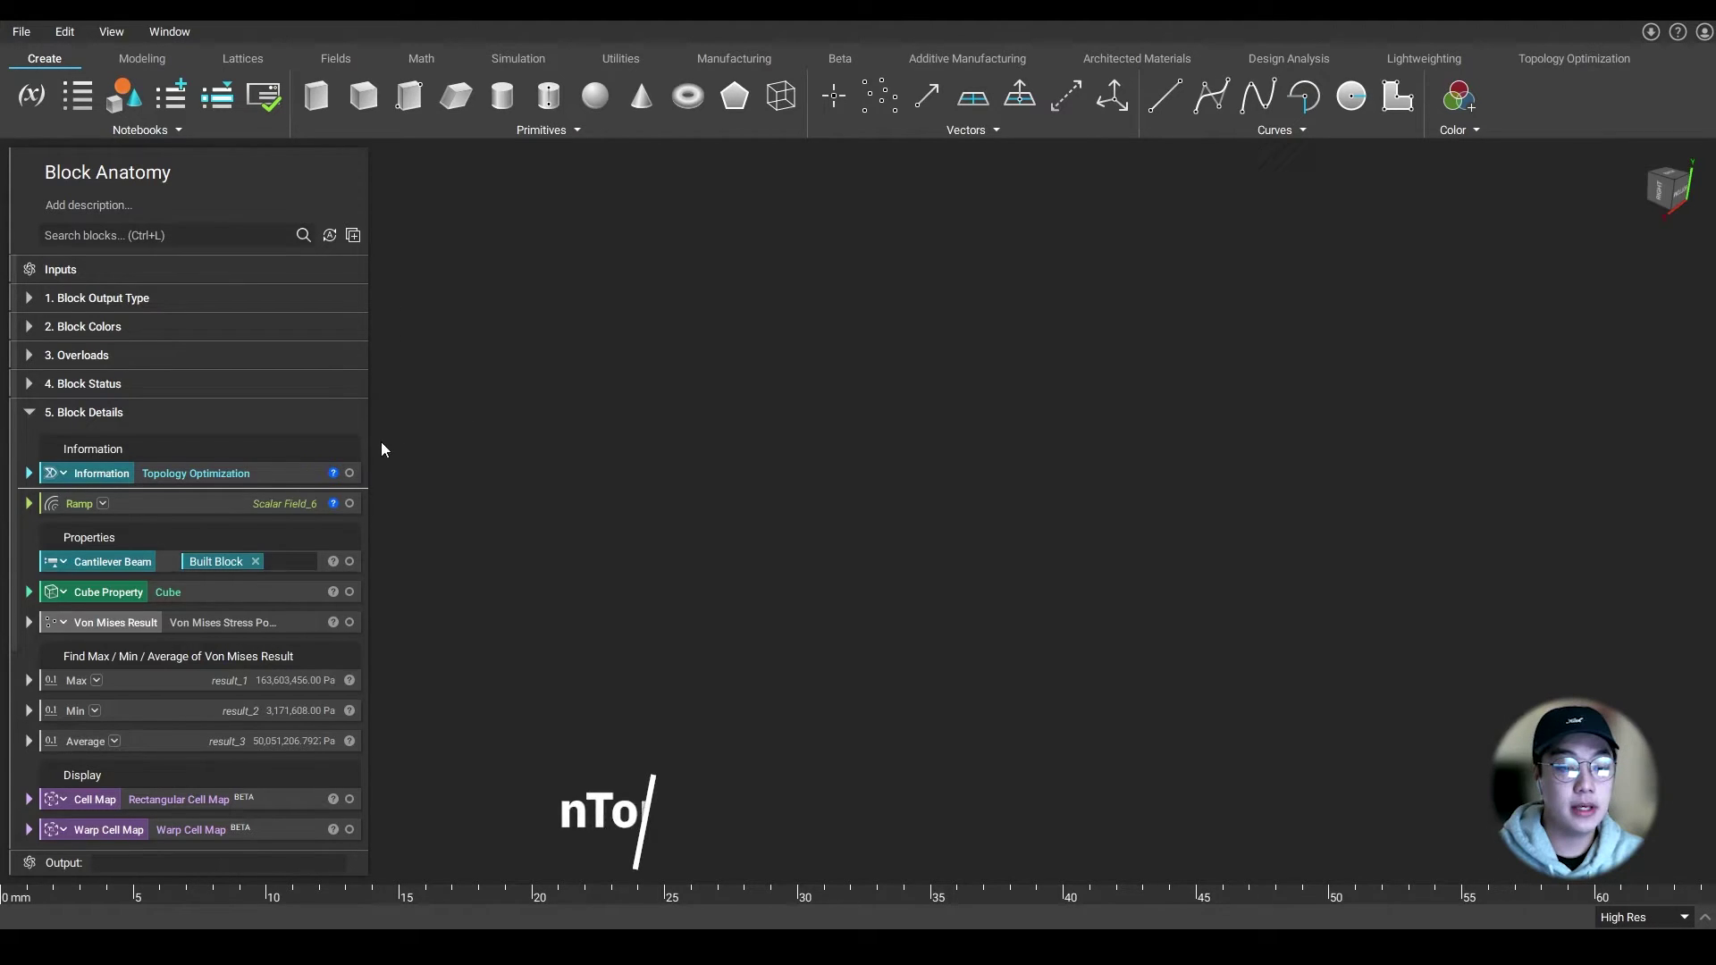
{"action": "mouse_move", "coordinate": [334, 472]}
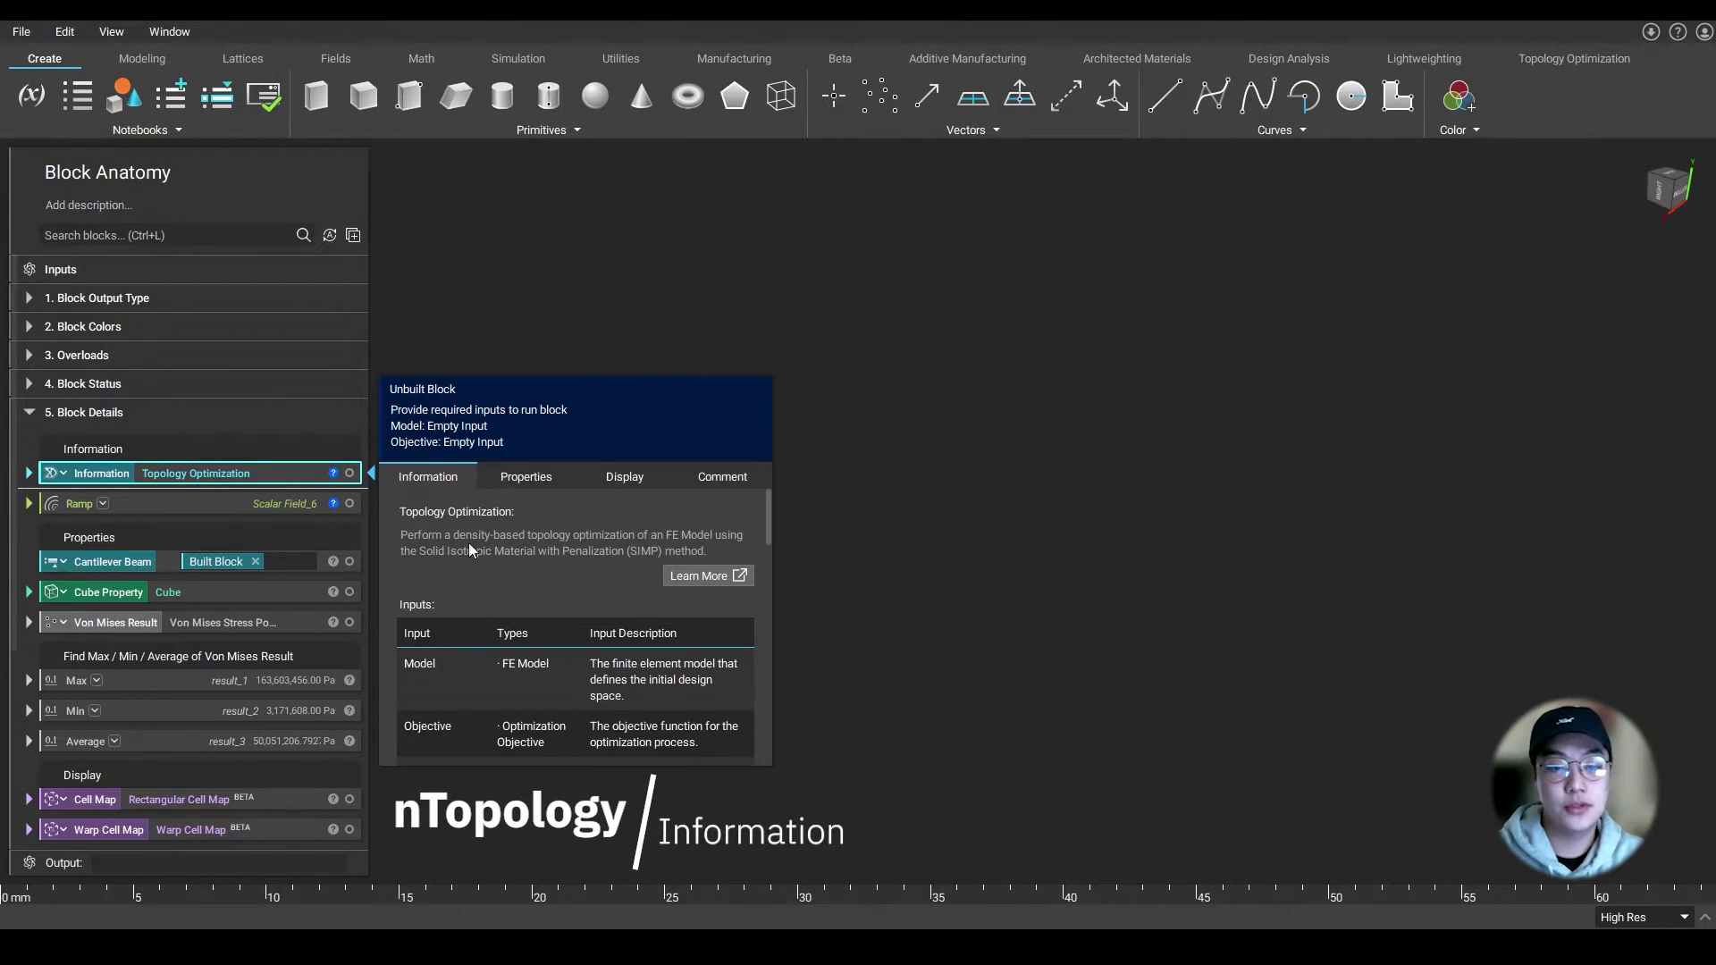
{"action": "left_click", "coordinate": [549, 479]}
{"action": "left_click", "coordinate": [615, 480]}
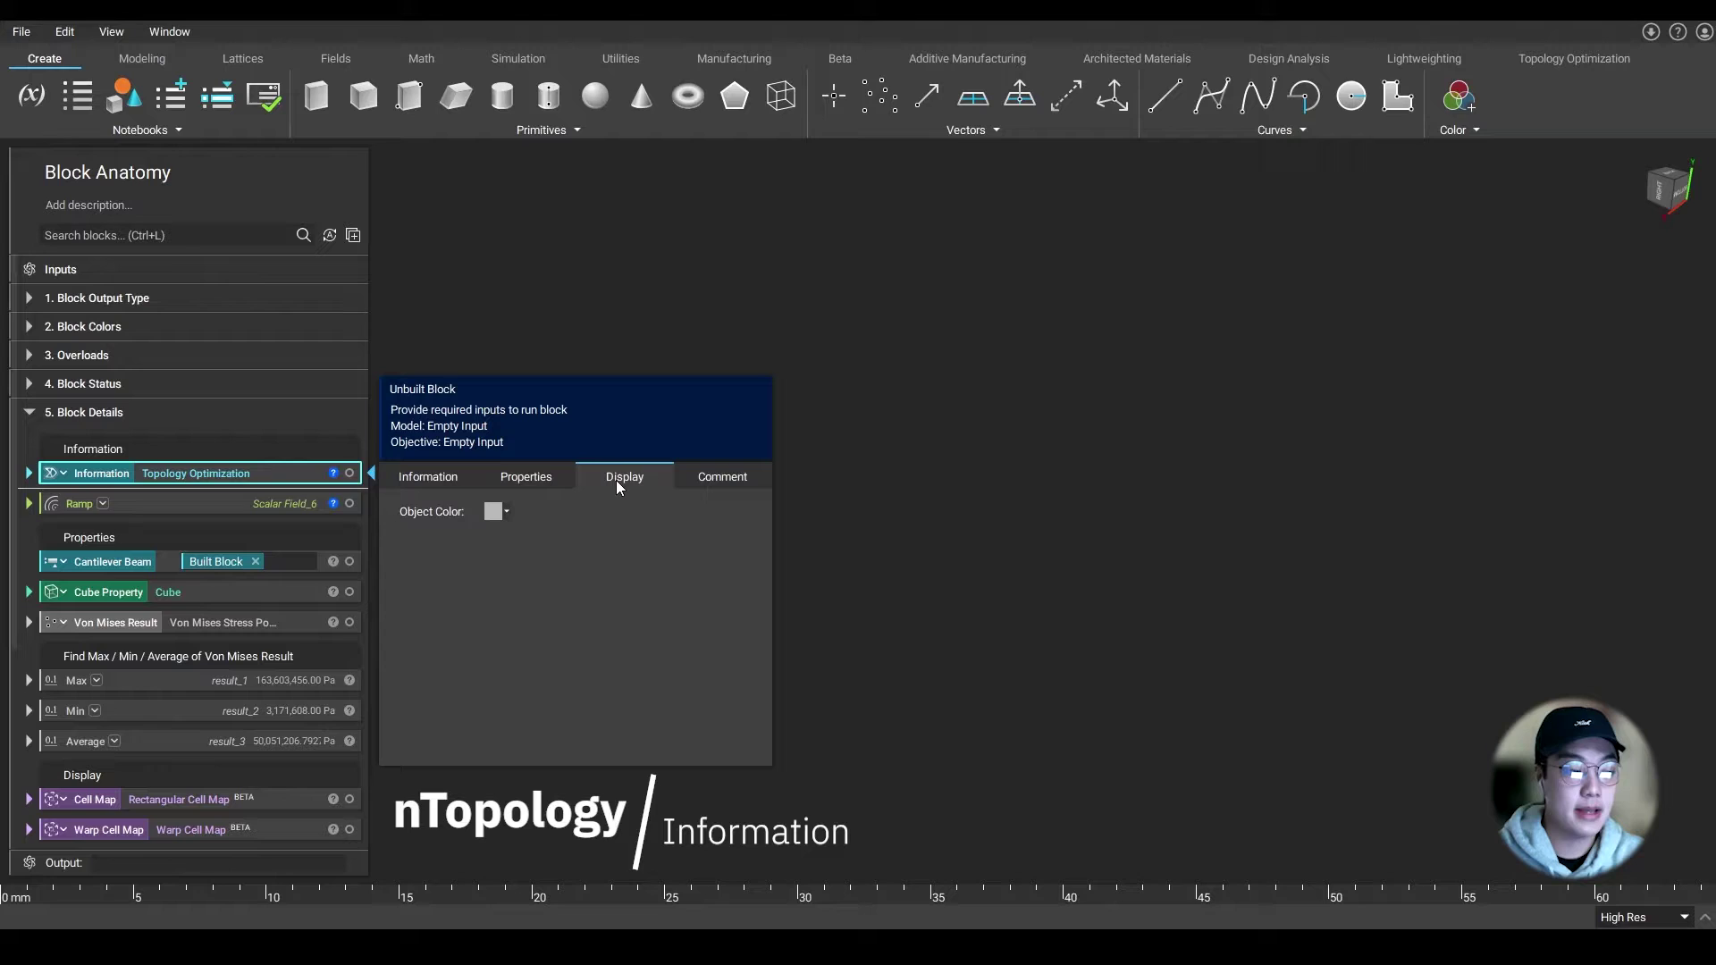
{"action": "left_click", "coordinate": [694, 476]}
{"action": "left_click", "coordinate": [440, 483]}
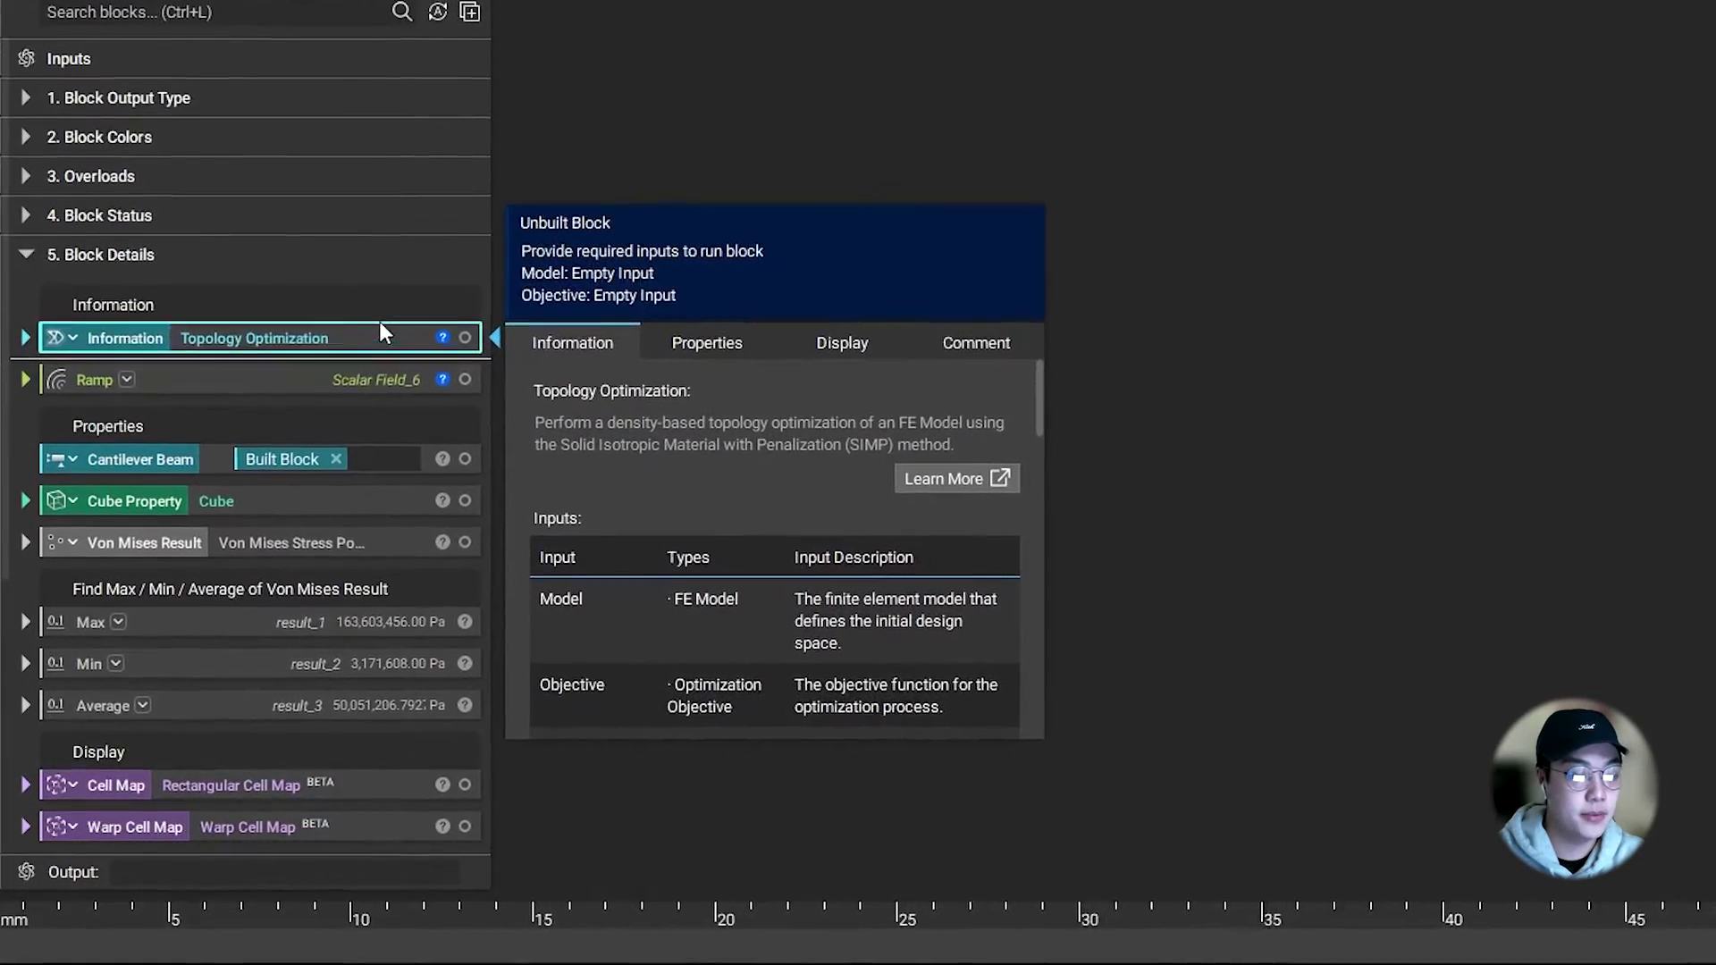
{"action": "scroll", "coordinate": [759, 541], "scroll_direction": "down", "scroll_amount": 2}
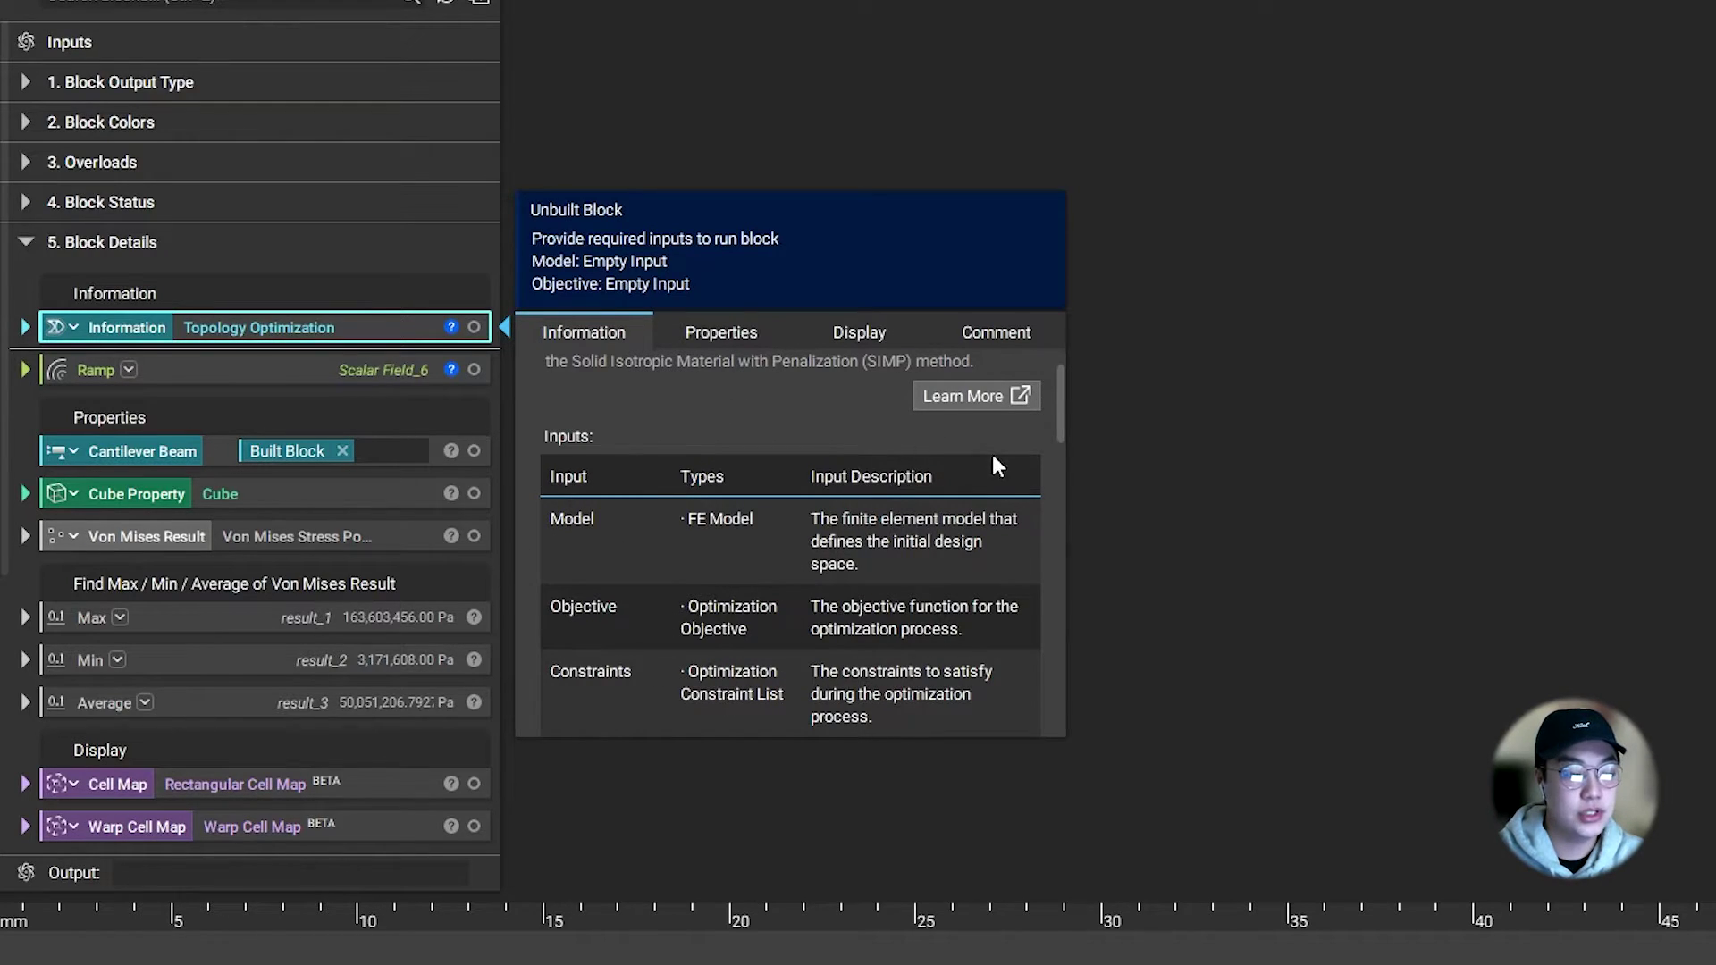
{"action": "scroll", "coordinate": [862, 497], "scroll_direction": "down", "scroll_amount": 10}
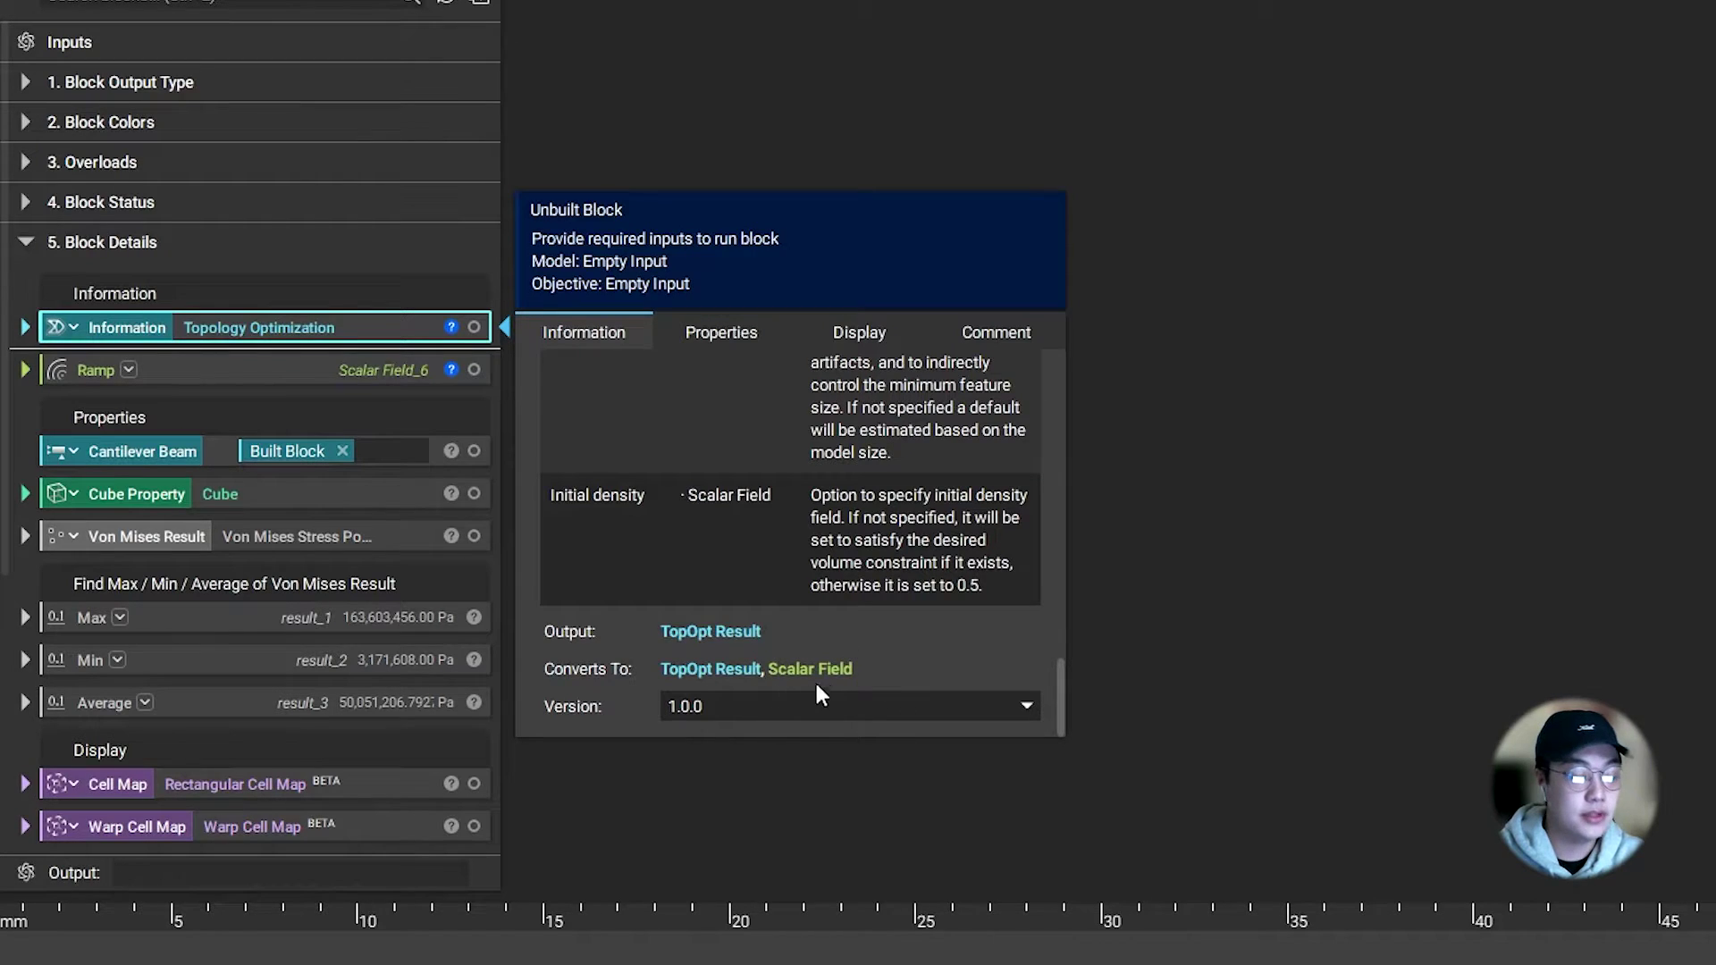
{"action": "left_click", "coordinate": [22, 371]}
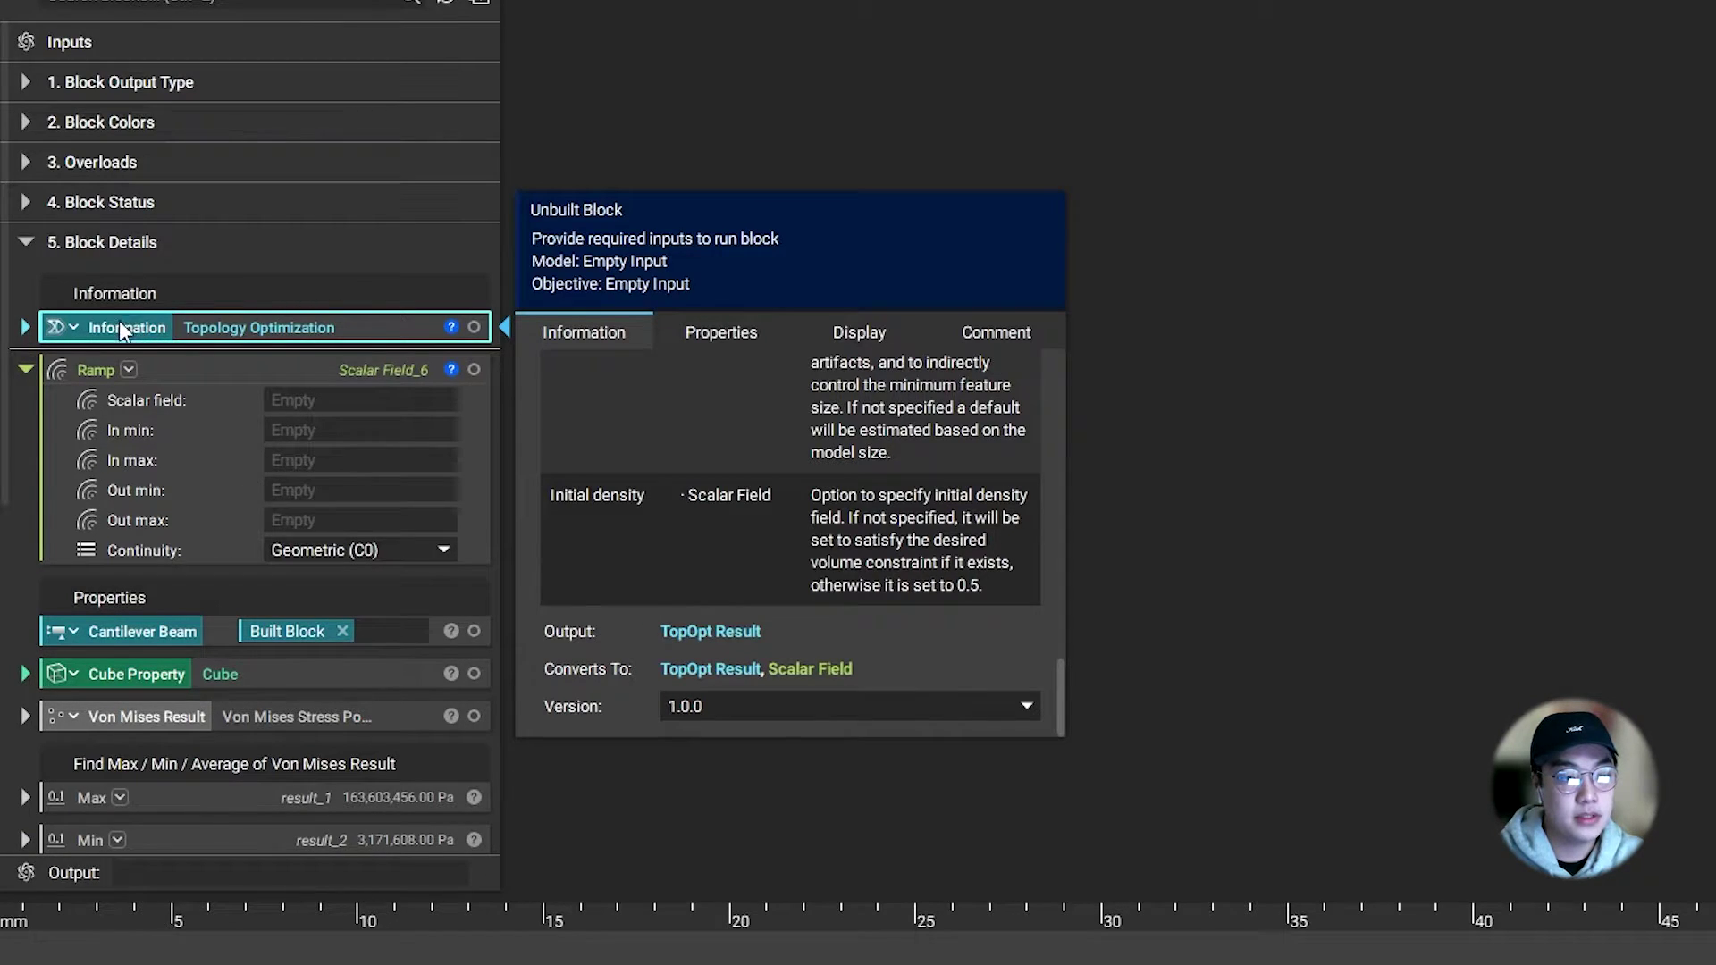
{"action": "left_click_drag", "start_coordinate": [120, 323], "coordinate": [289, 399]}
{"action": "left_click", "coordinate": [24, 369]}
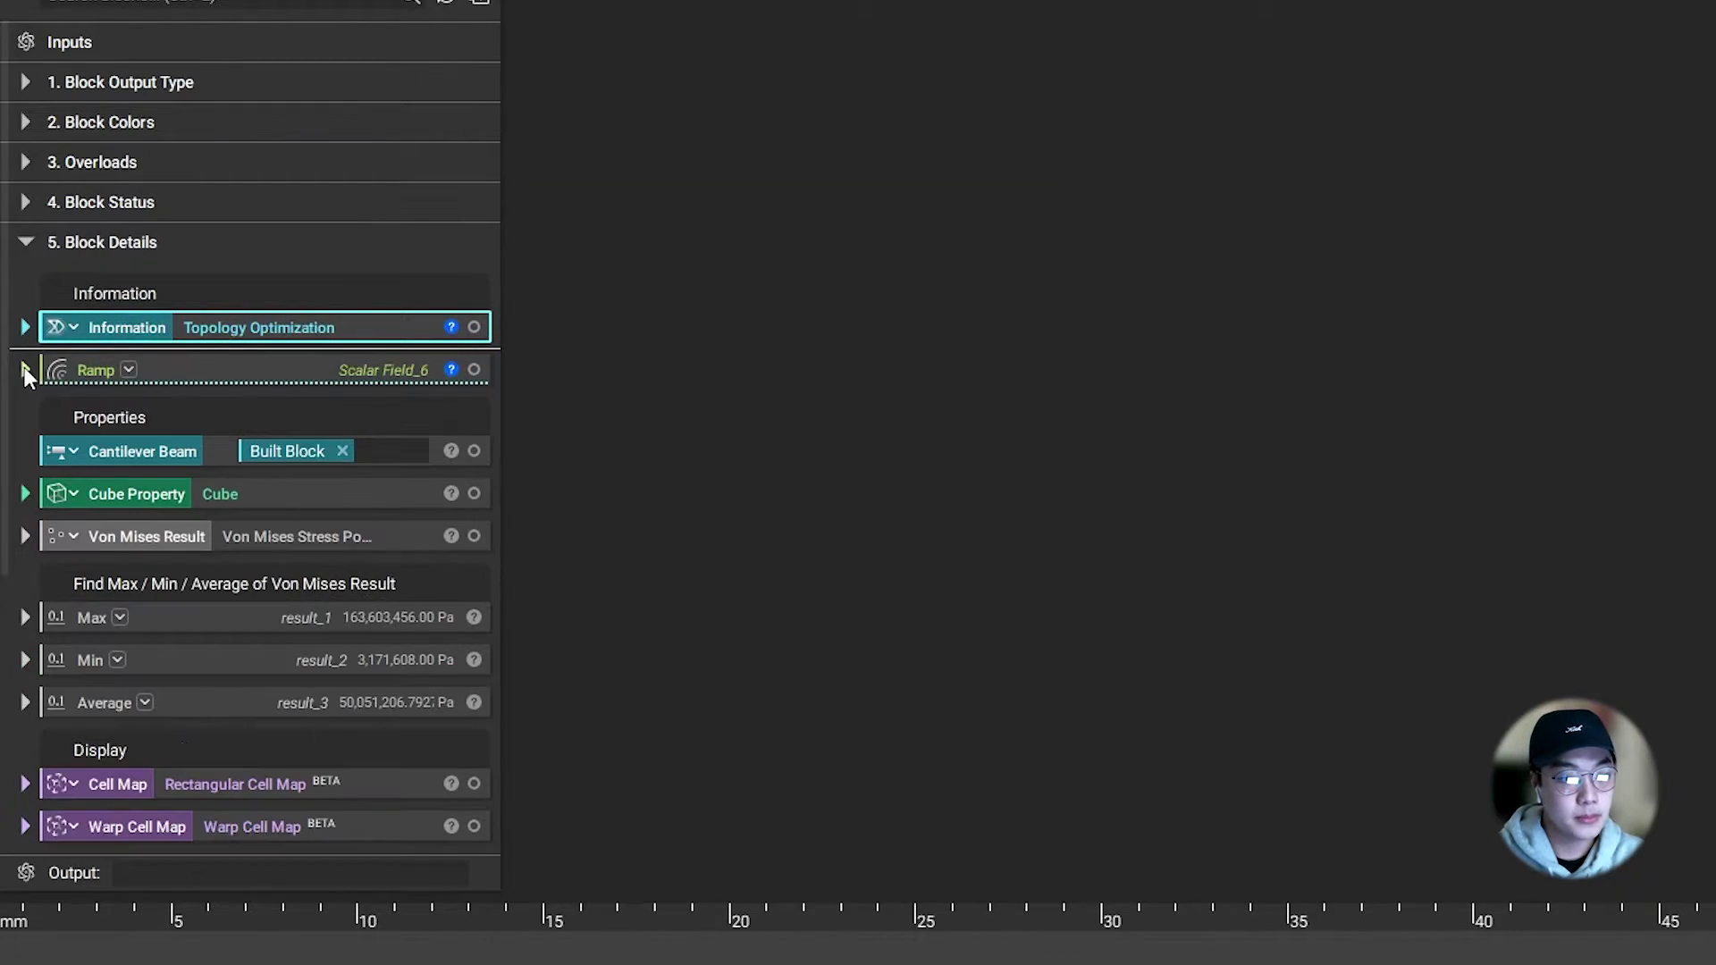
{"action": "left_click", "coordinate": [451, 327]}
{"action": "scroll", "coordinate": [697, 474], "scroll_direction": "down", "scroll_amount": 5}
{"action": "scroll", "coordinate": [736, 515], "scroll_direction": "up", "scroll_amount": 6}
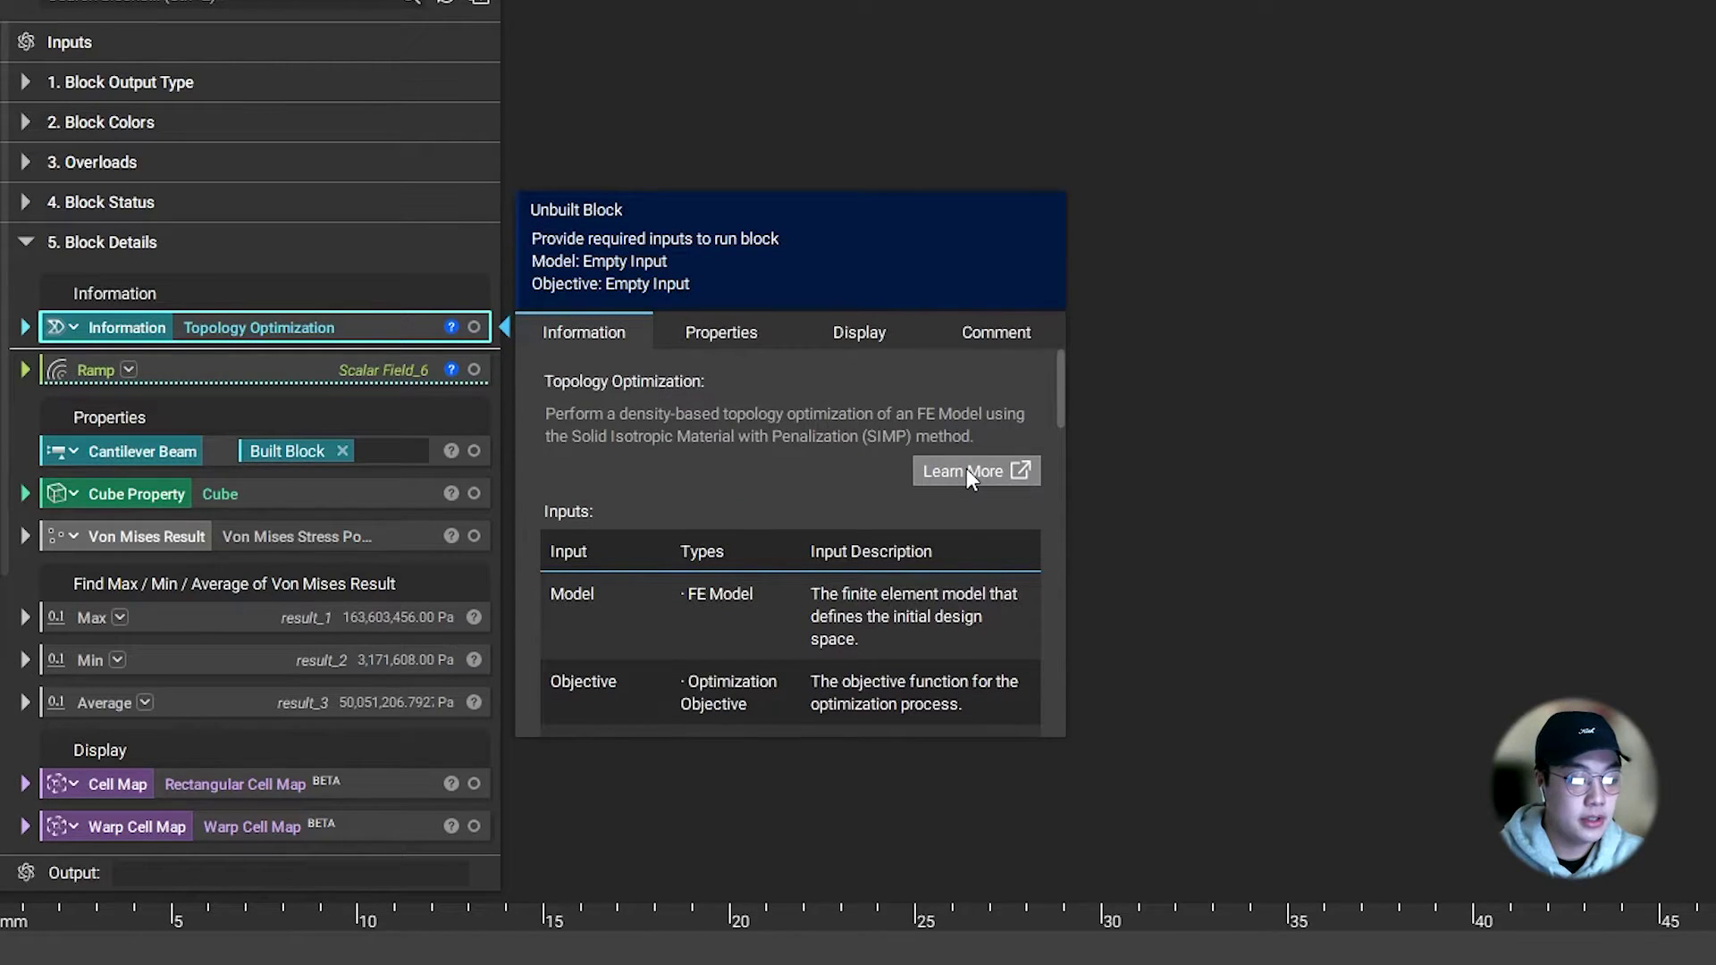
{"action": "left_click", "coordinate": [968, 469]}
{"action": "scroll", "coordinate": [1488, 382], "scroll_direction": "down", "scroll_amount": 10}
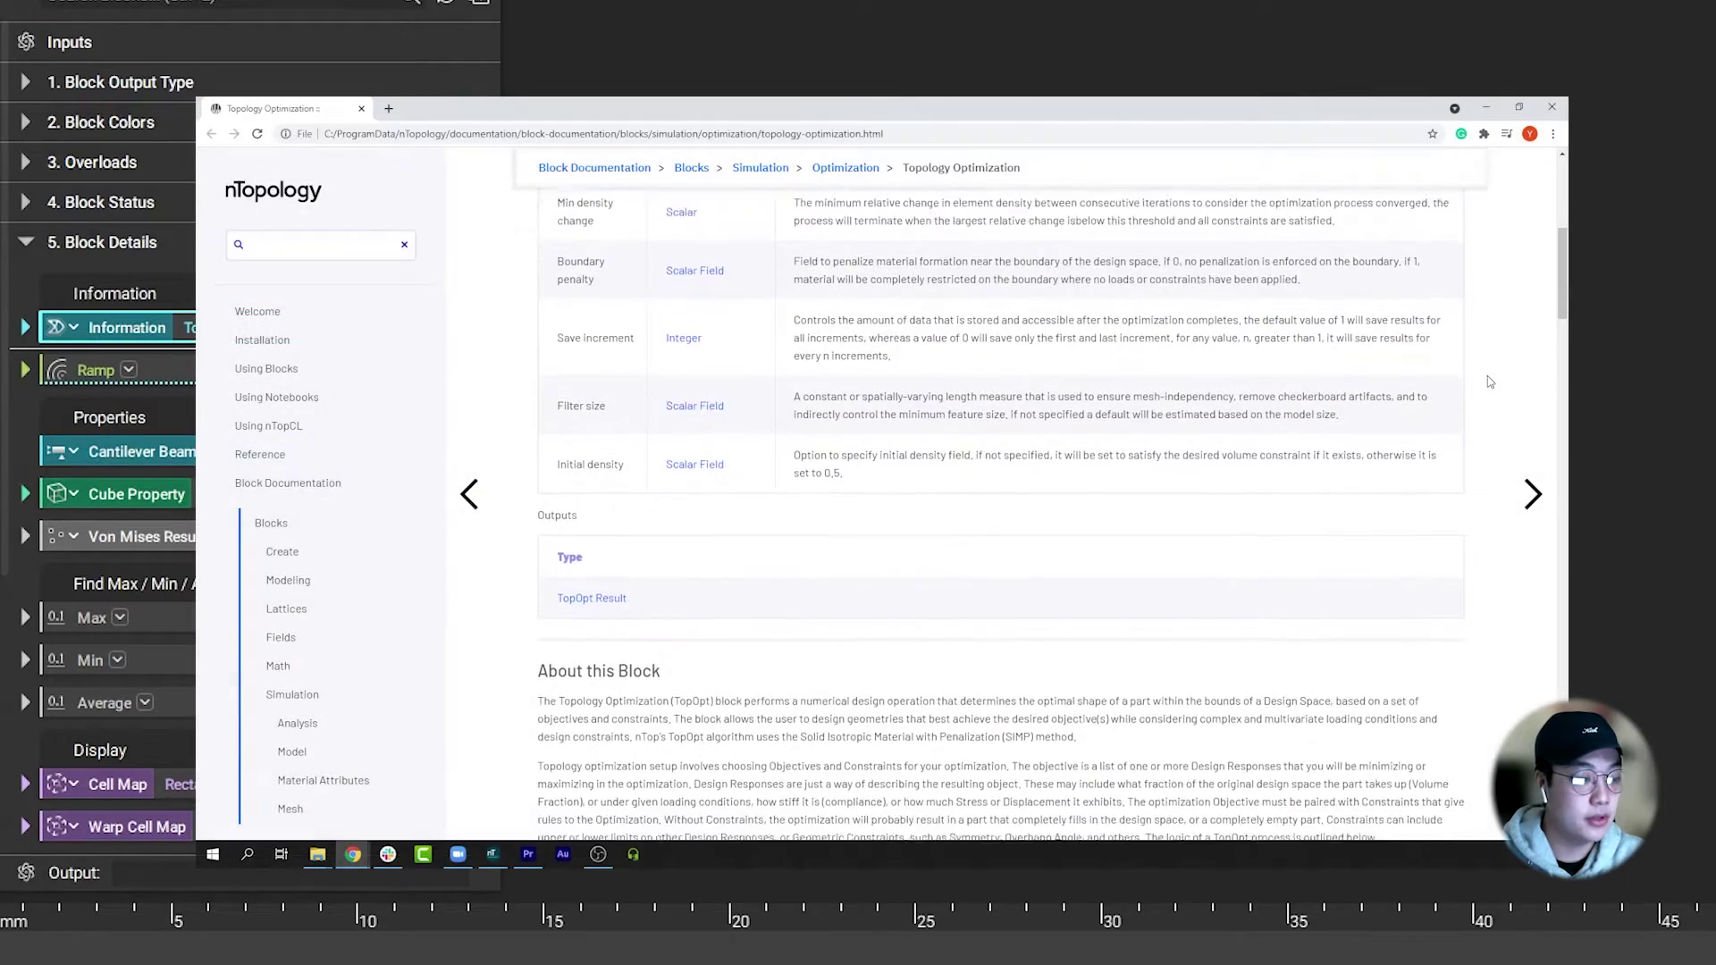
{"action": "scroll", "coordinate": [1489, 381], "scroll_direction": "down", "scroll_amount": 15}
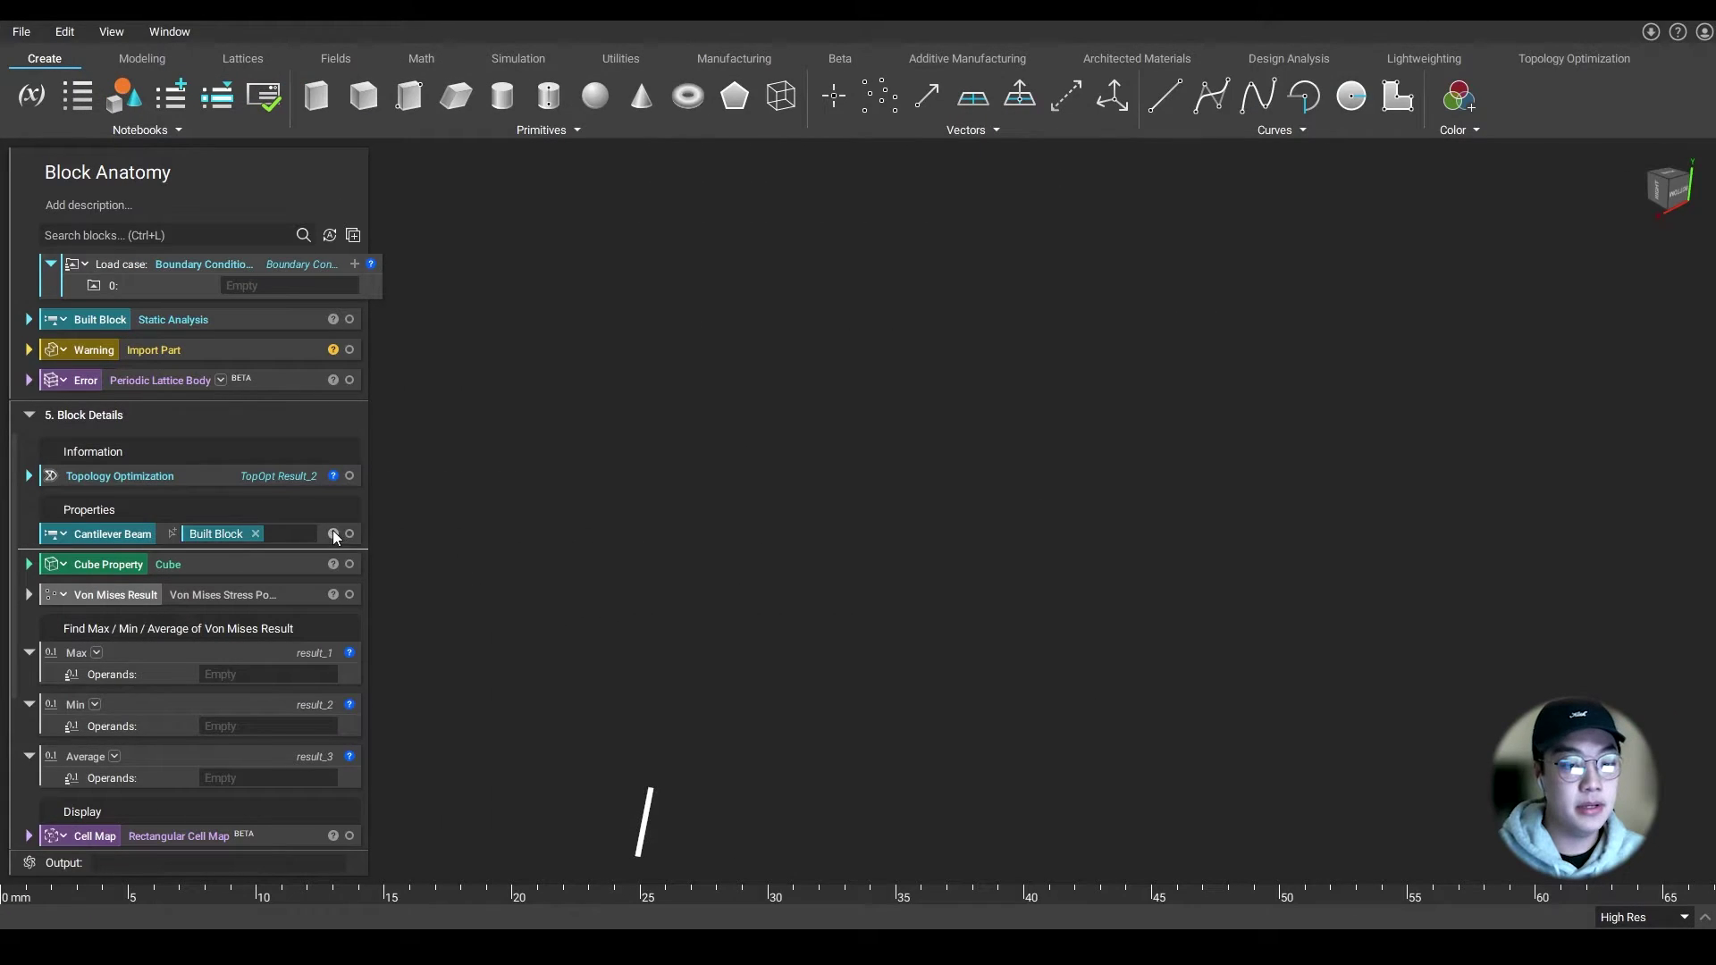
Browse the Cantilever Beam block's object structure in its Properties panel
{"action": "left_click", "coordinate": [333, 535]}
{"action": "left_click", "coordinate": [527, 548]}
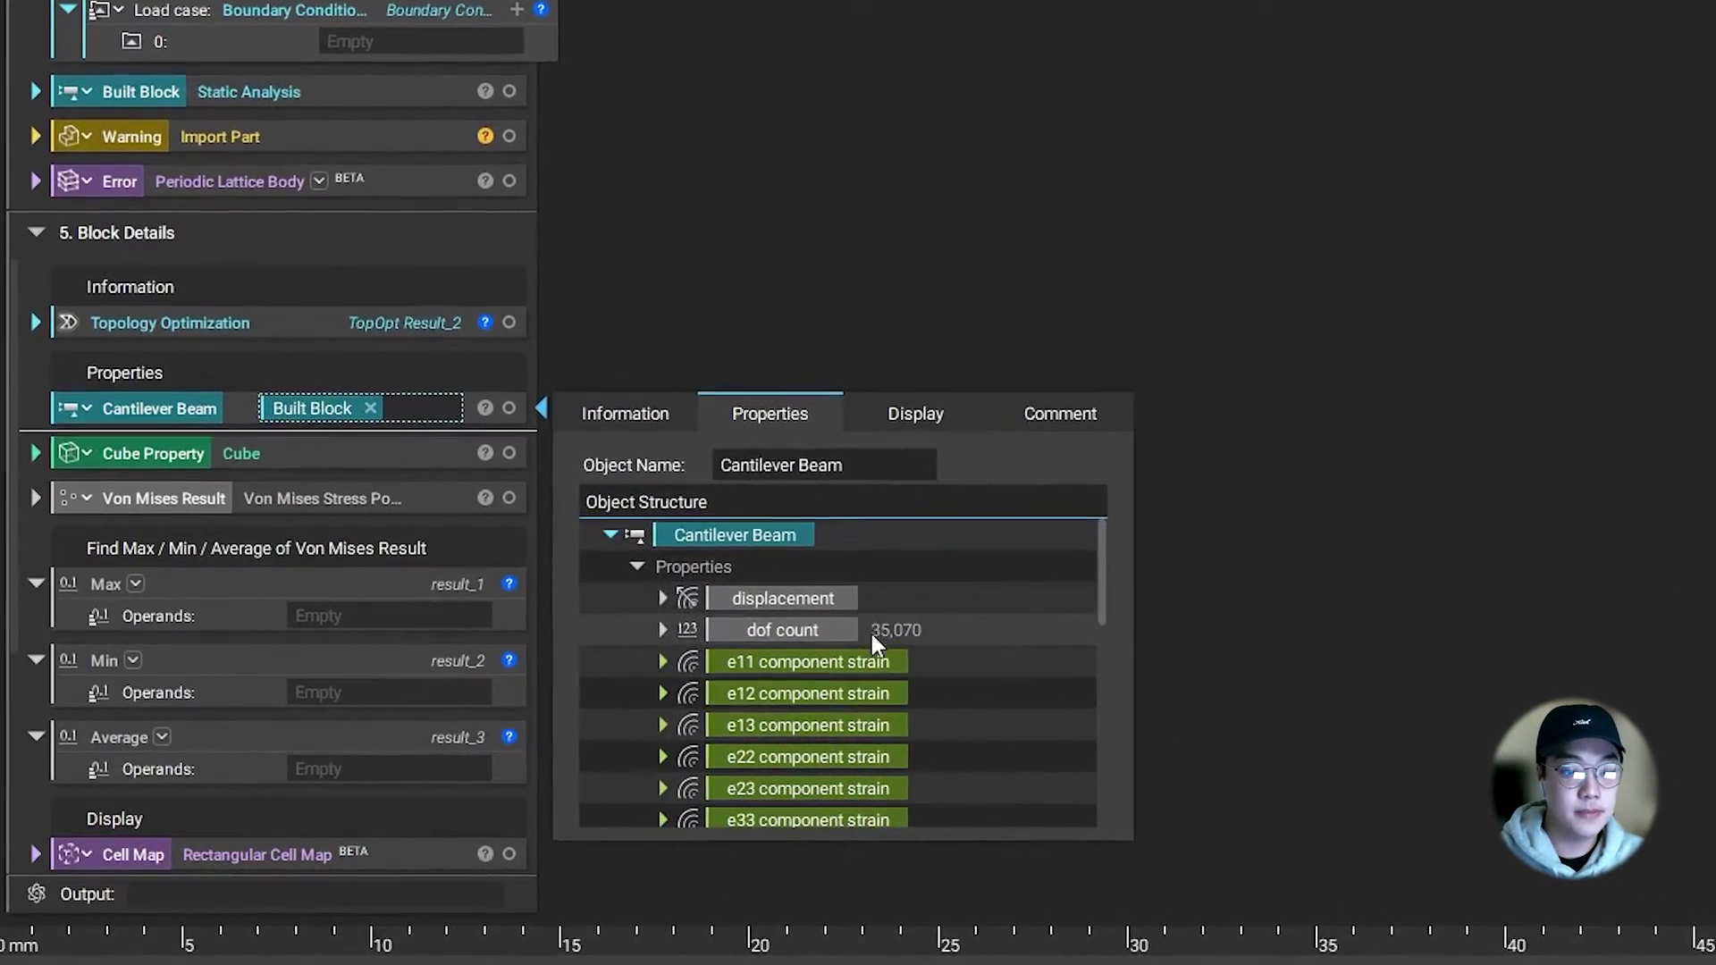
{"action": "scroll", "coordinate": [849, 685], "scroll_direction": "down", "scroll_amount": 2}
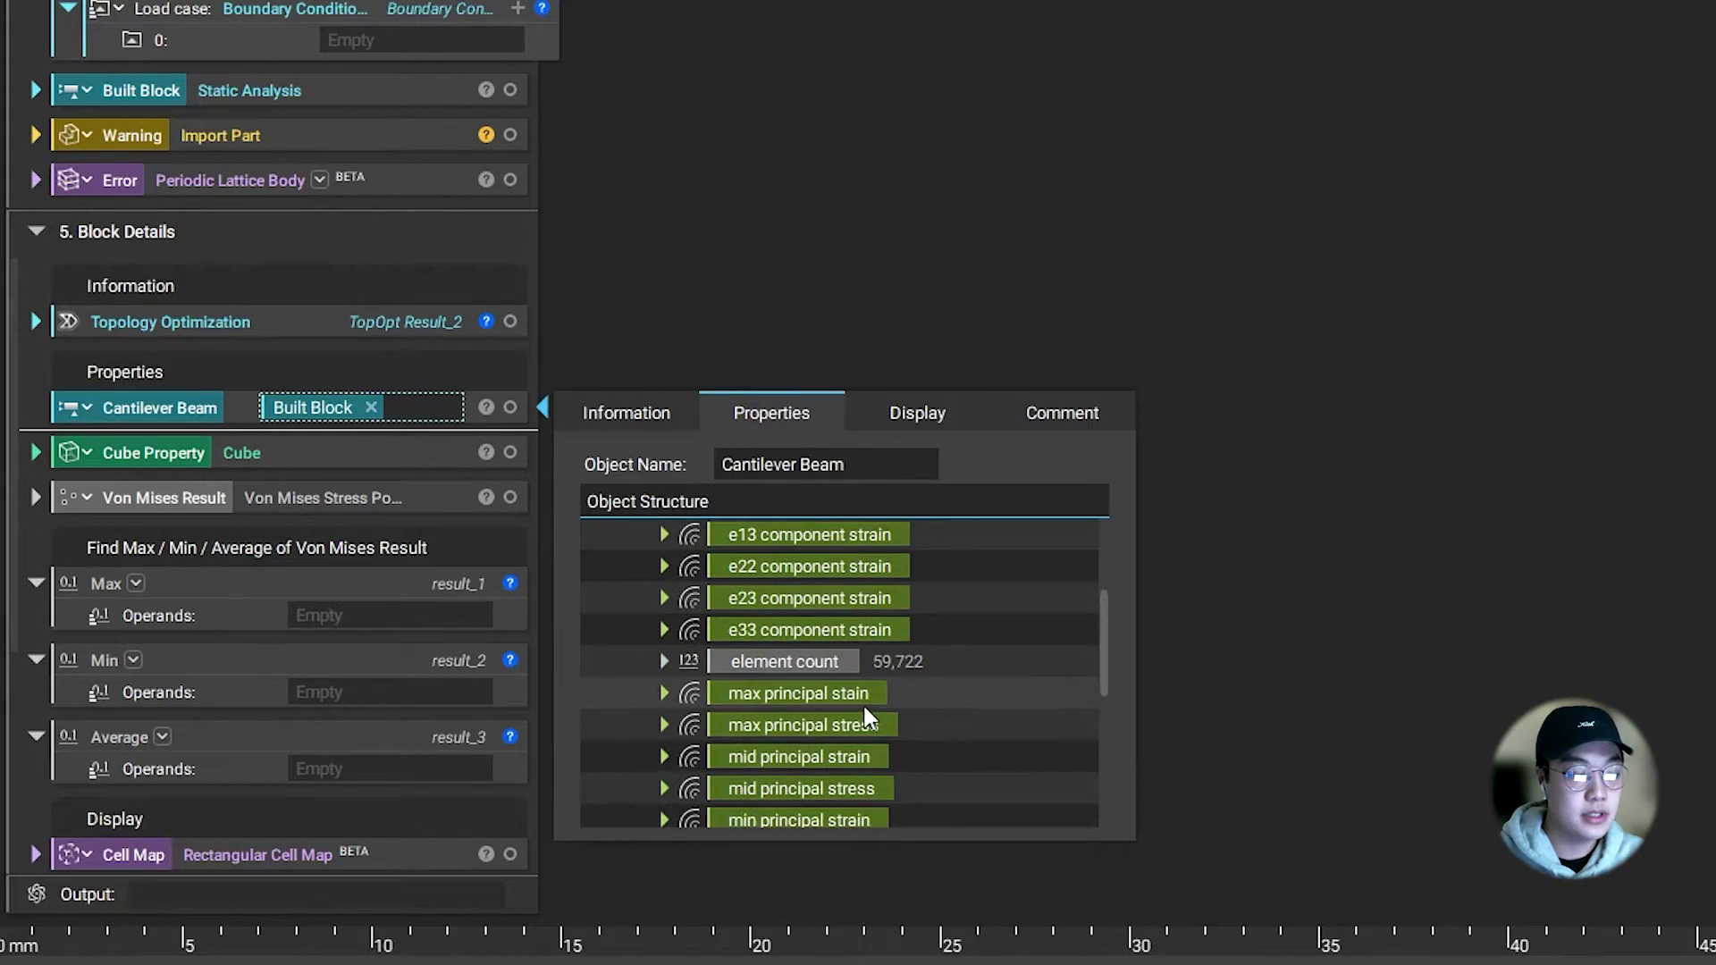
{"action": "scroll", "coordinate": [858, 679], "scroll_direction": "down", "scroll_amount": 1}
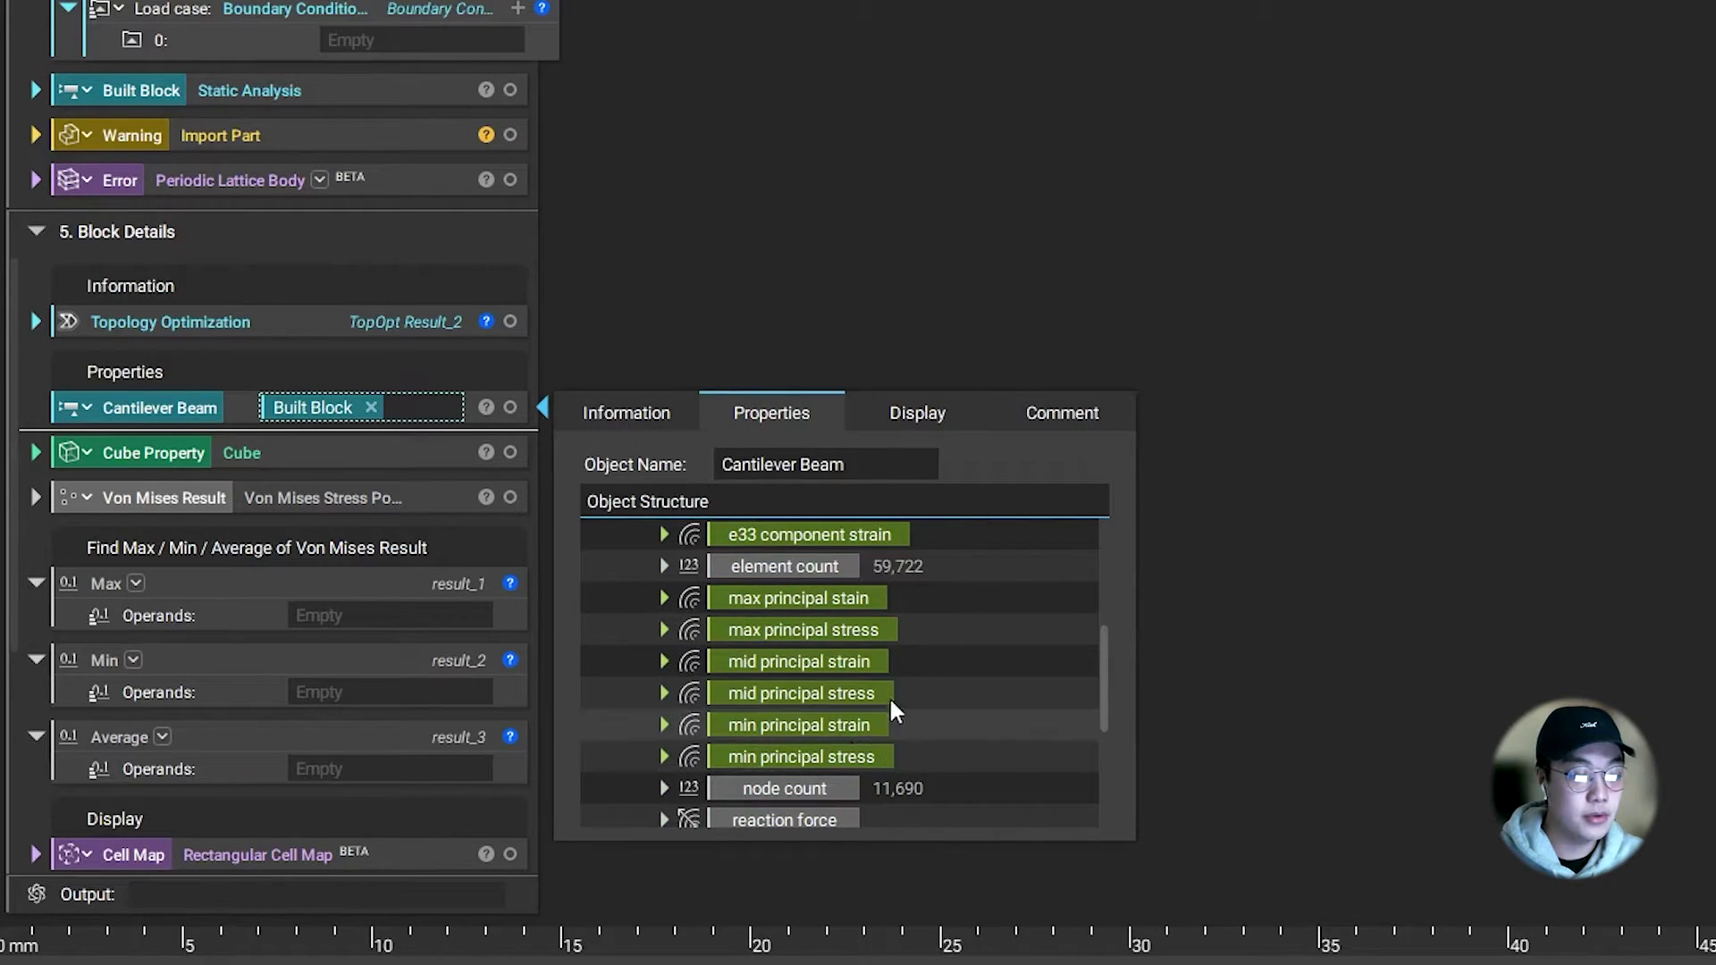
{"action": "scroll", "coordinate": [825, 705], "scroll_direction": "down", "scroll_amount": 1}
{"action": "scroll", "coordinate": [827, 636], "scroll_direction": "down", "scroll_amount": 1}
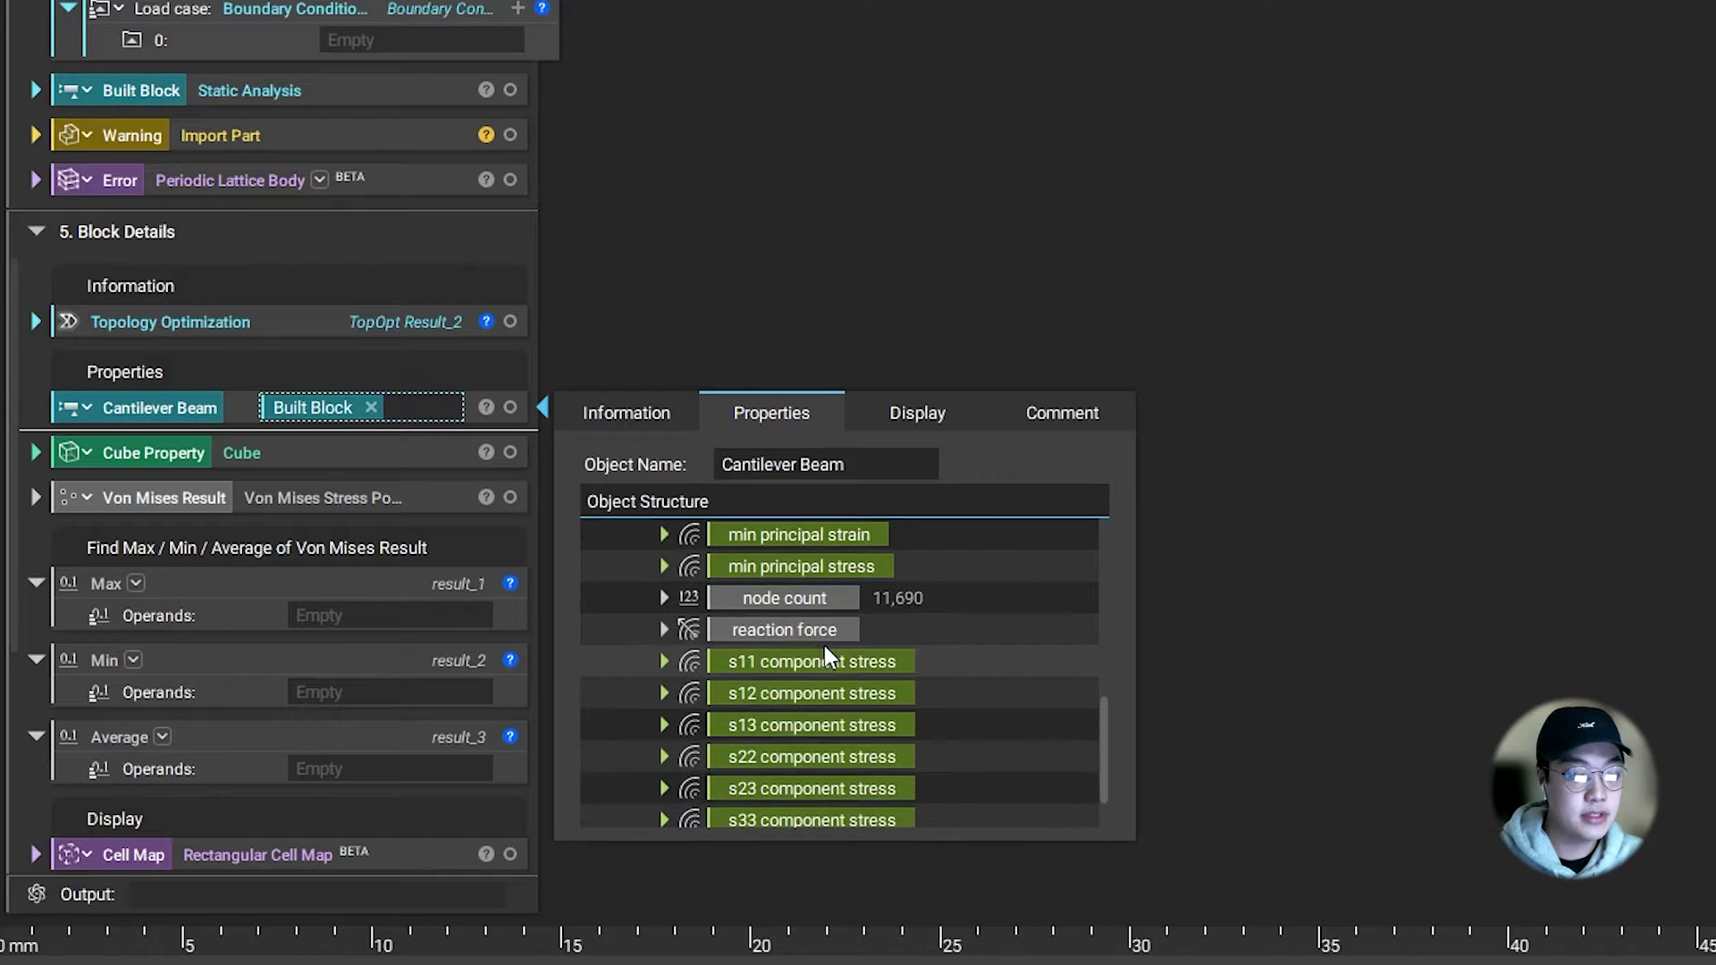
Inspect the Cube Property structure, then display the beam's stress-coloured mesh
{"action": "left_click", "coordinate": [485, 452]}
{"action": "scroll", "coordinate": [901, 640], "scroll_direction": "down", "scroll_amount": 1}
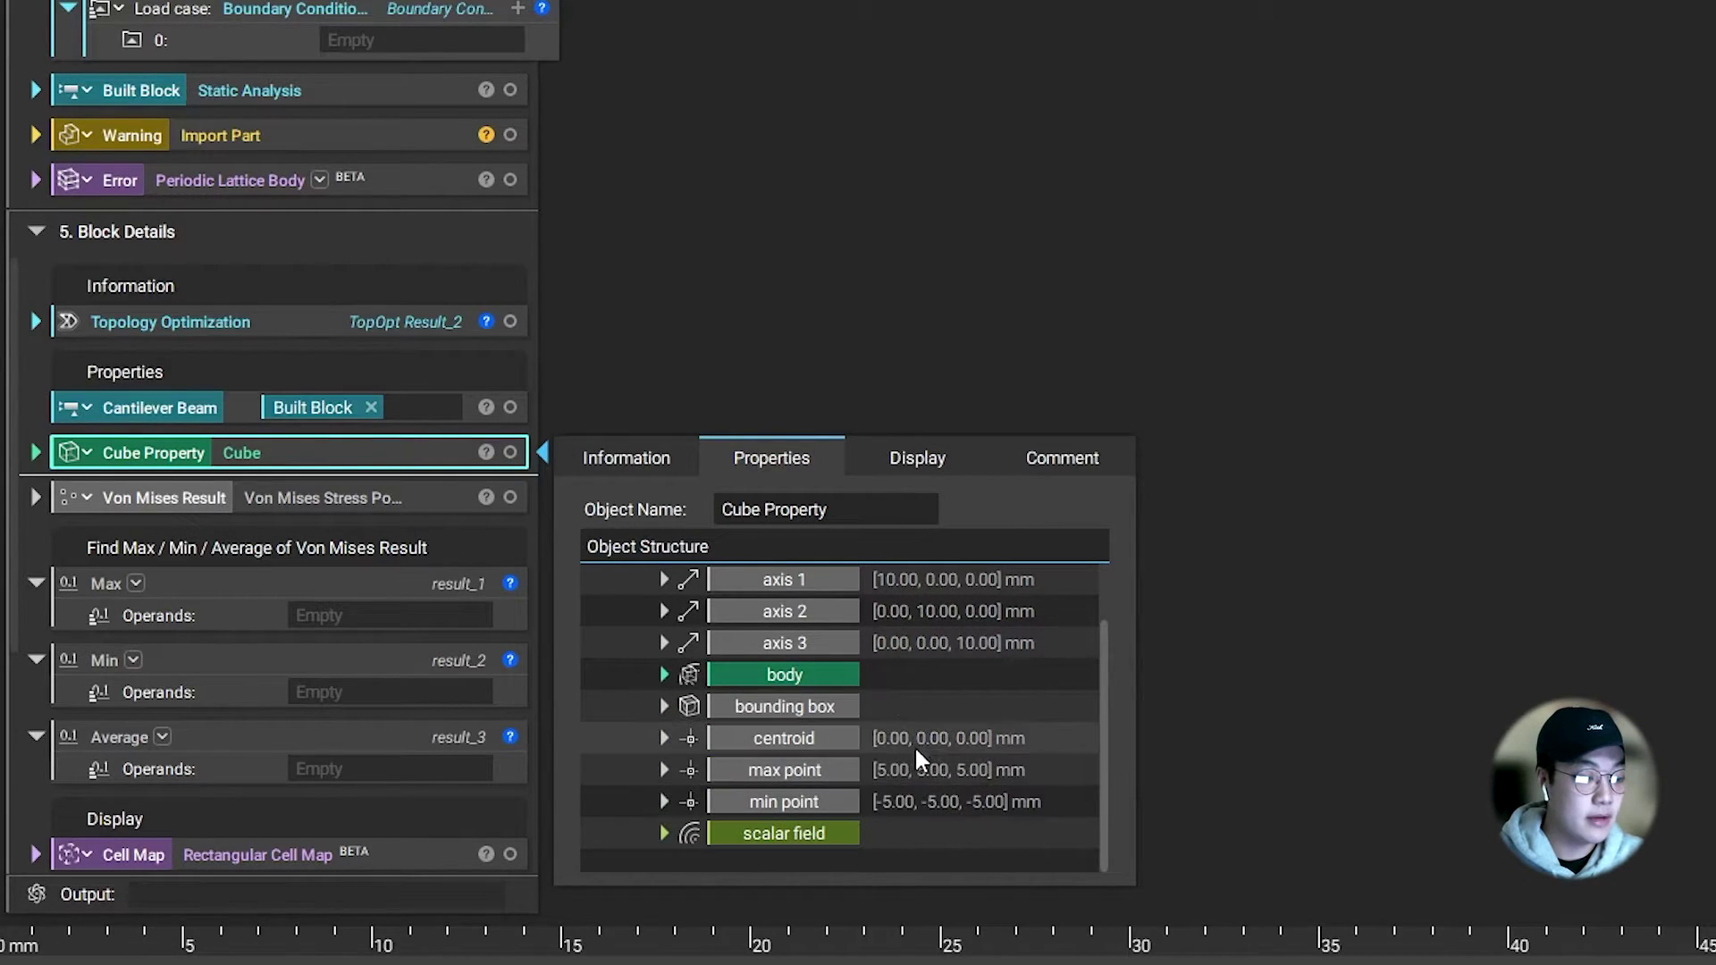
{"action": "scroll", "coordinate": [920, 716], "scroll_direction": "up", "scroll_amount": 1}
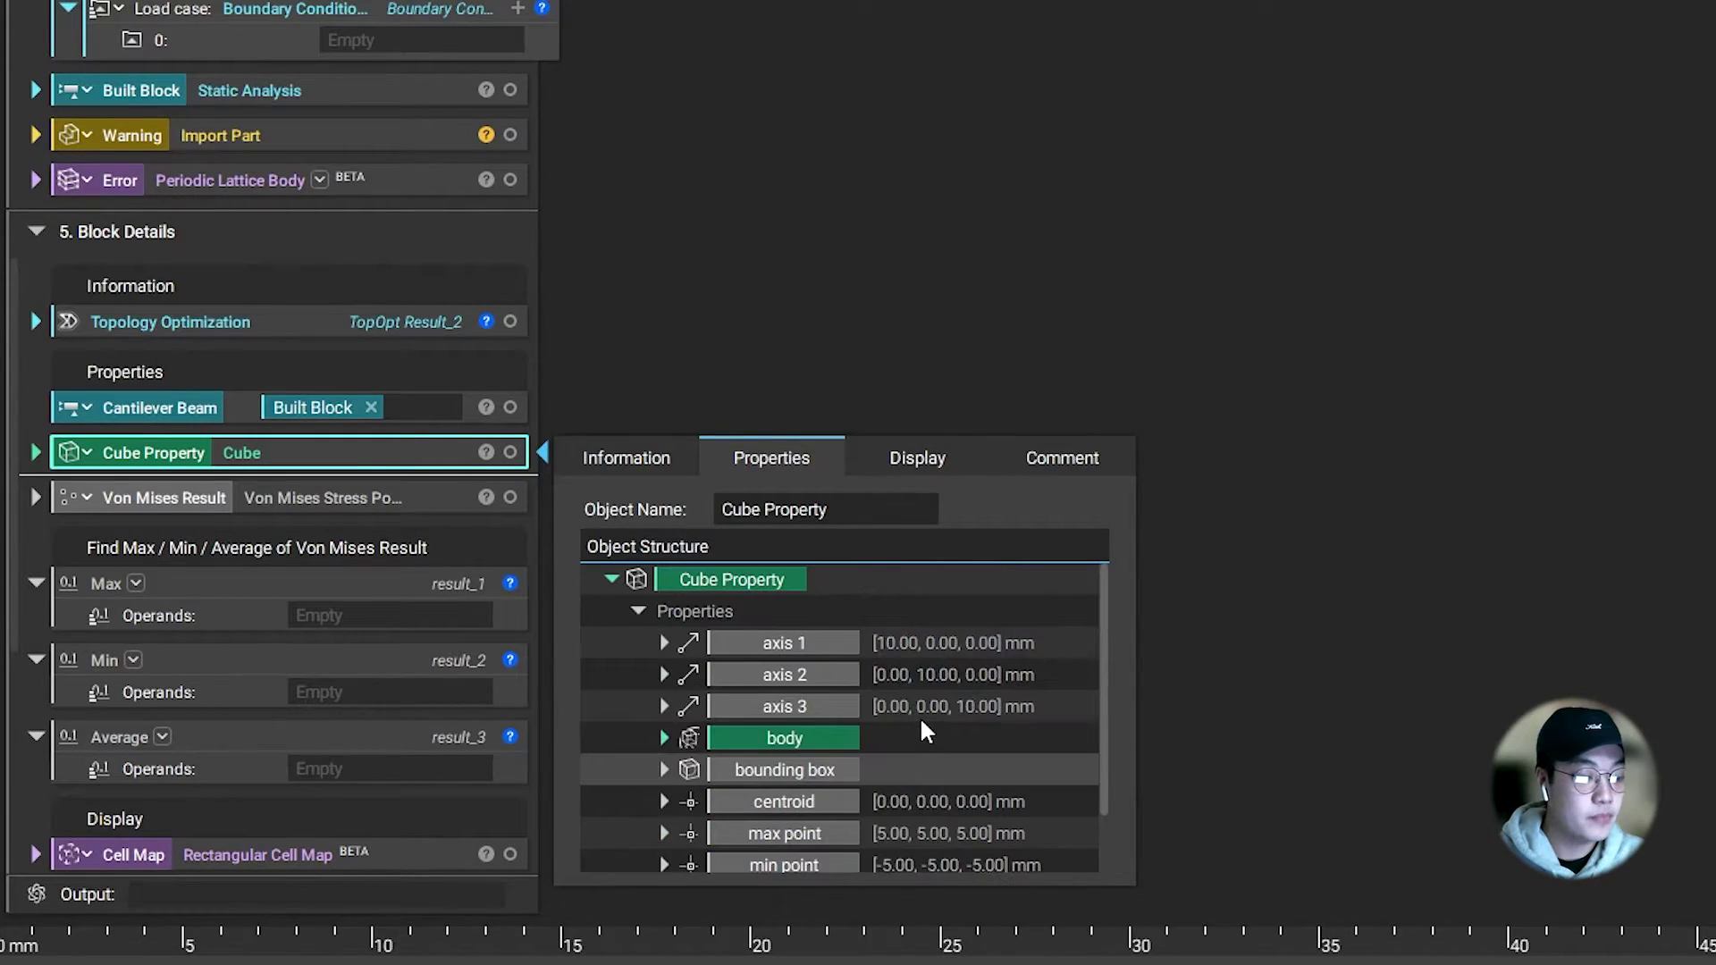
{"action": "left_click", "coordinate": [784, 373]}
{"action": "left_click", "coordinate": [511, 408]}
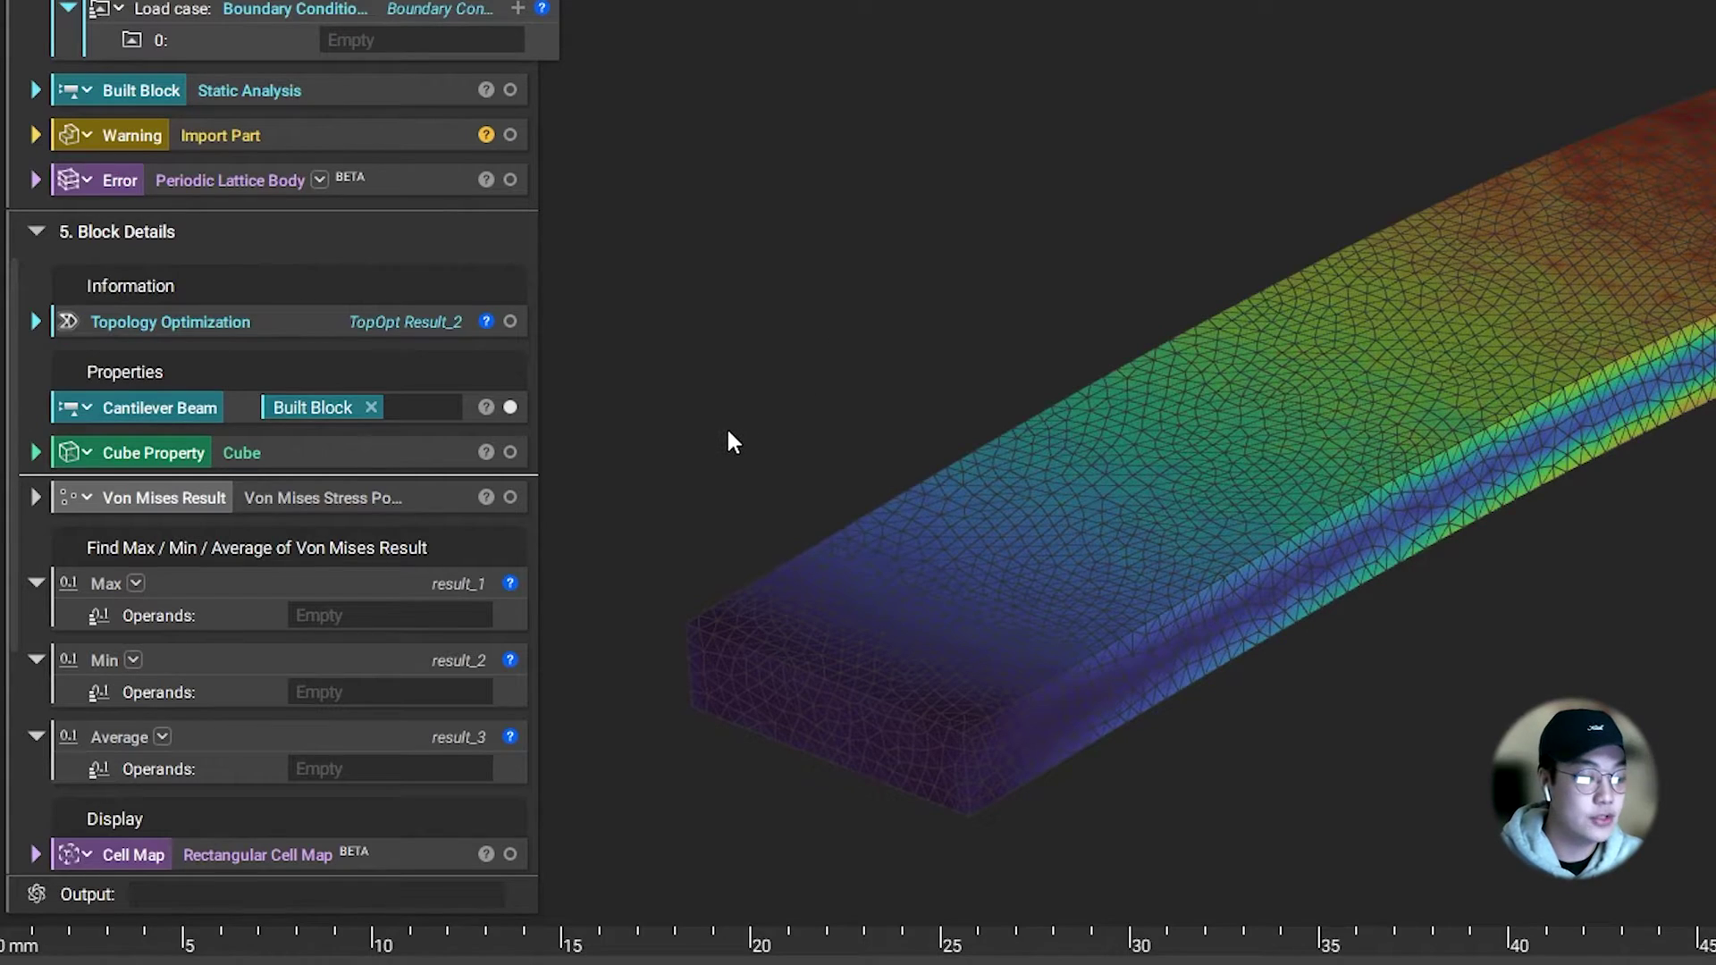
Swap the beam for the Von Mises point cloud and feed its values into Max and Min
{"action": "left_click", "coordinate": [510, 408]}
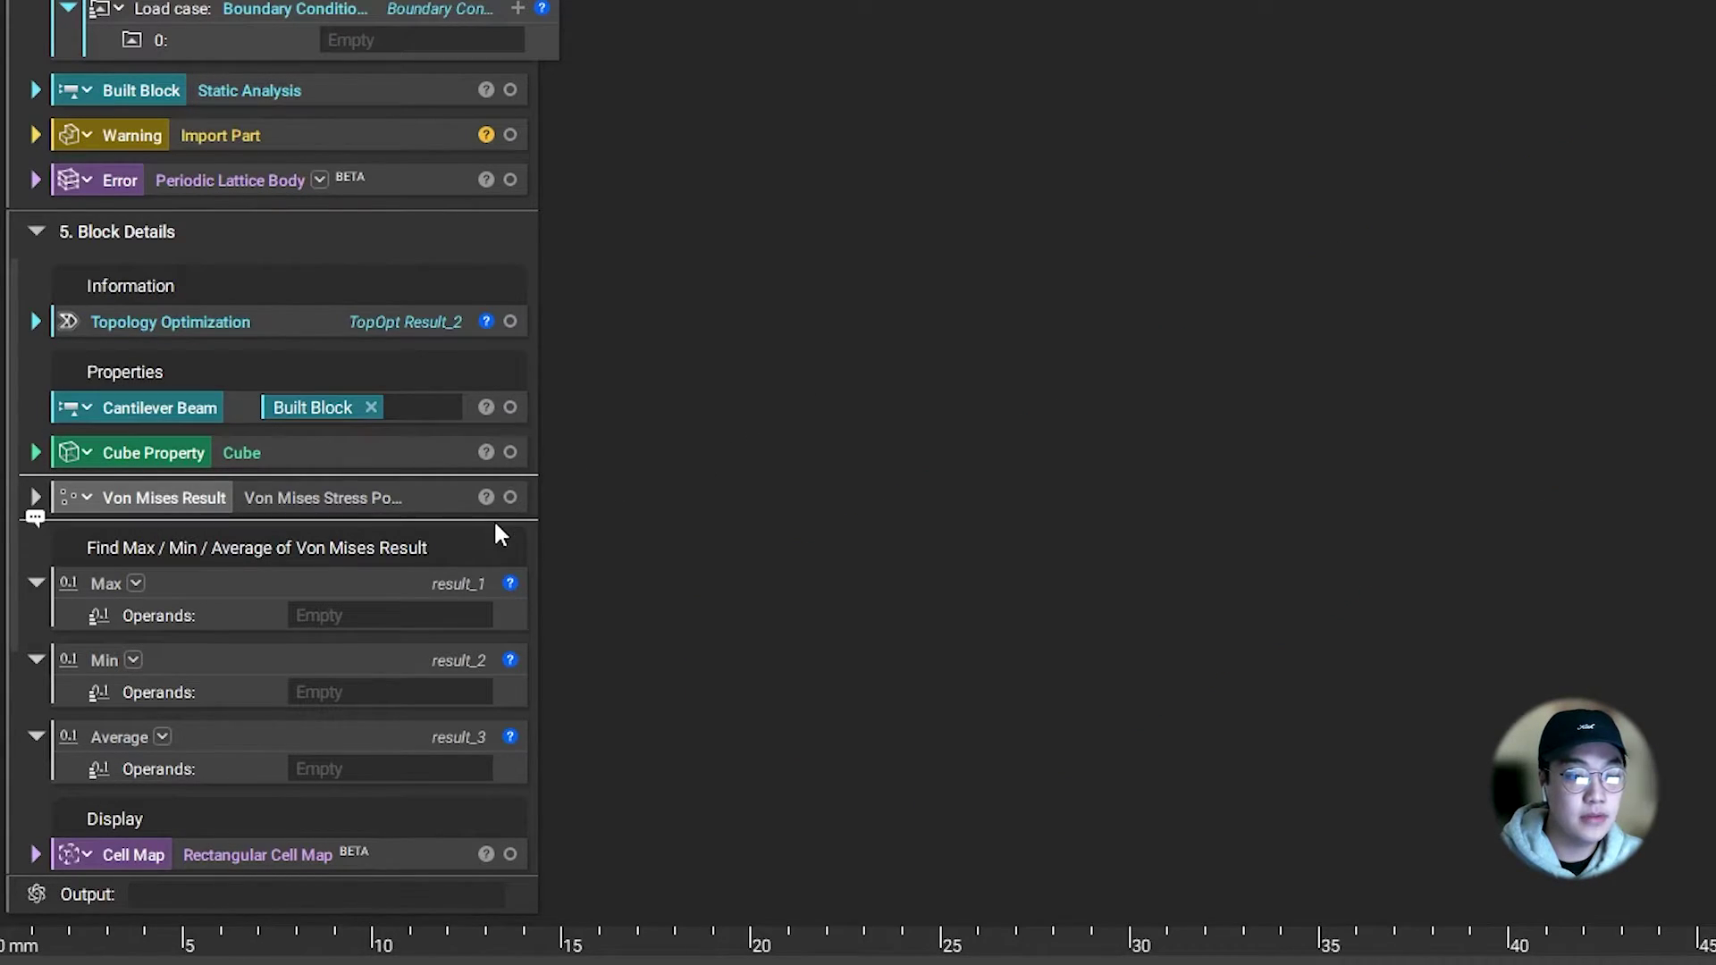
{"action": "left_click", "coordinate": [511, 497]}
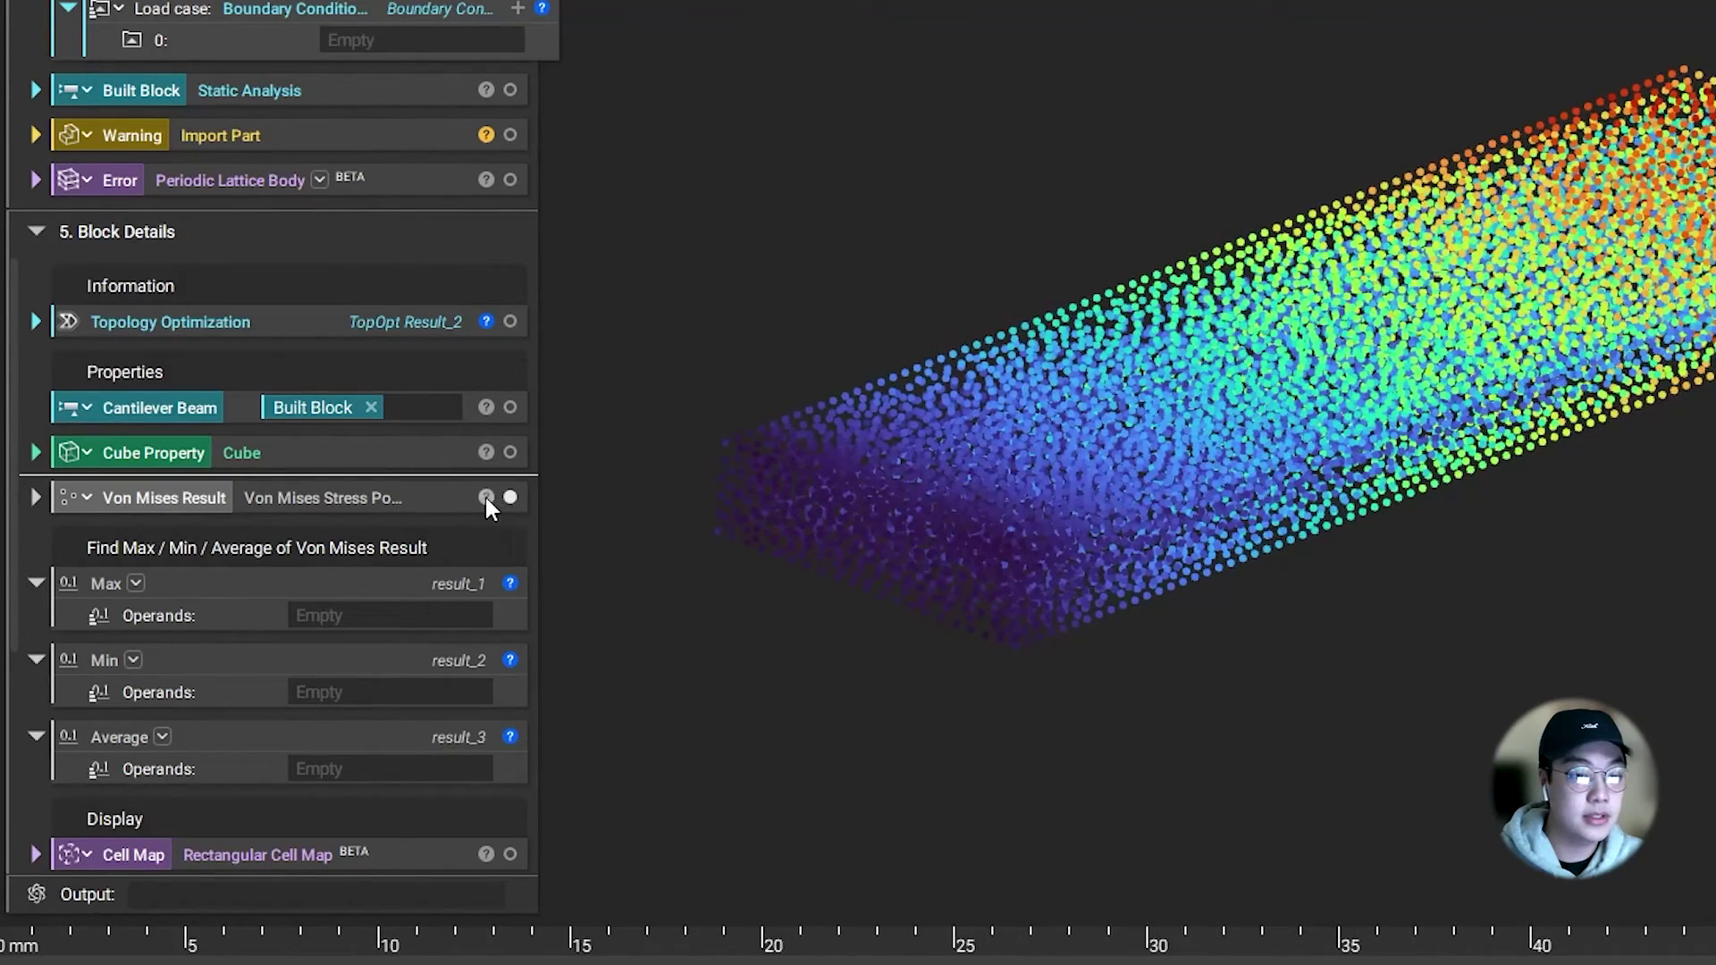
{"action": "left_click", "coordinate": [485, 497]}
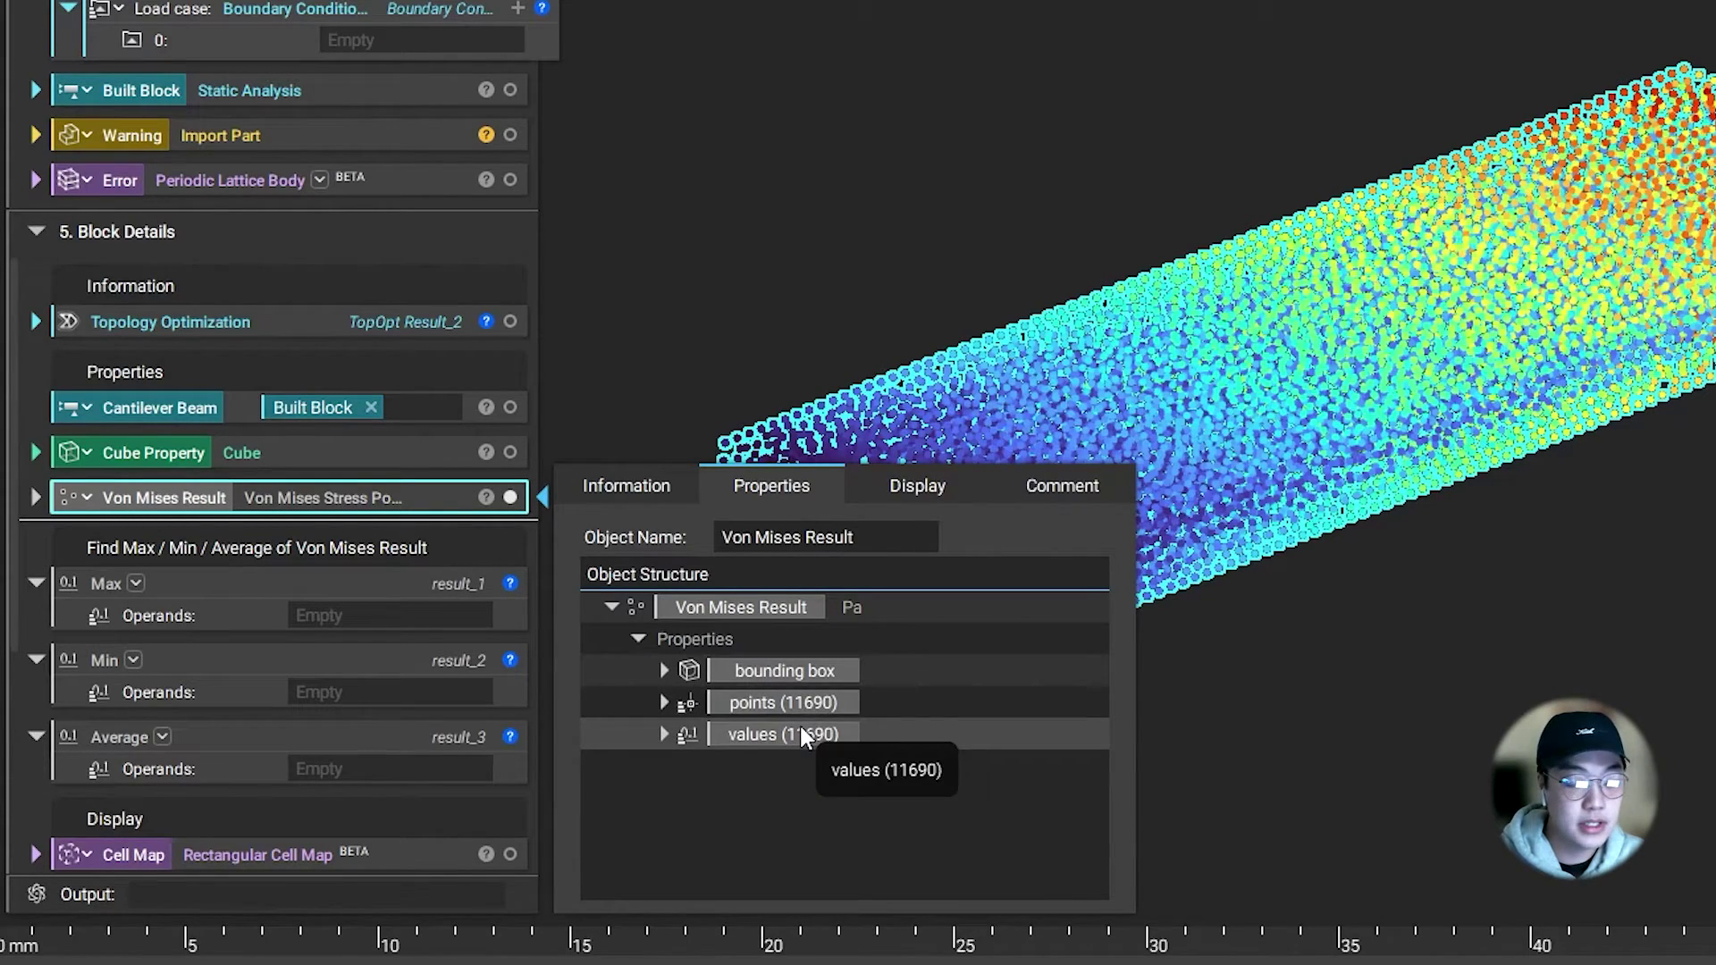
{"action": "left_click_drag", "start_coordinate": [798, 738], "coordinate": [452, 609]}
{"action": "left_click_drag", "start_coordinate": [728, 734], "coordinate": [439, 760]}
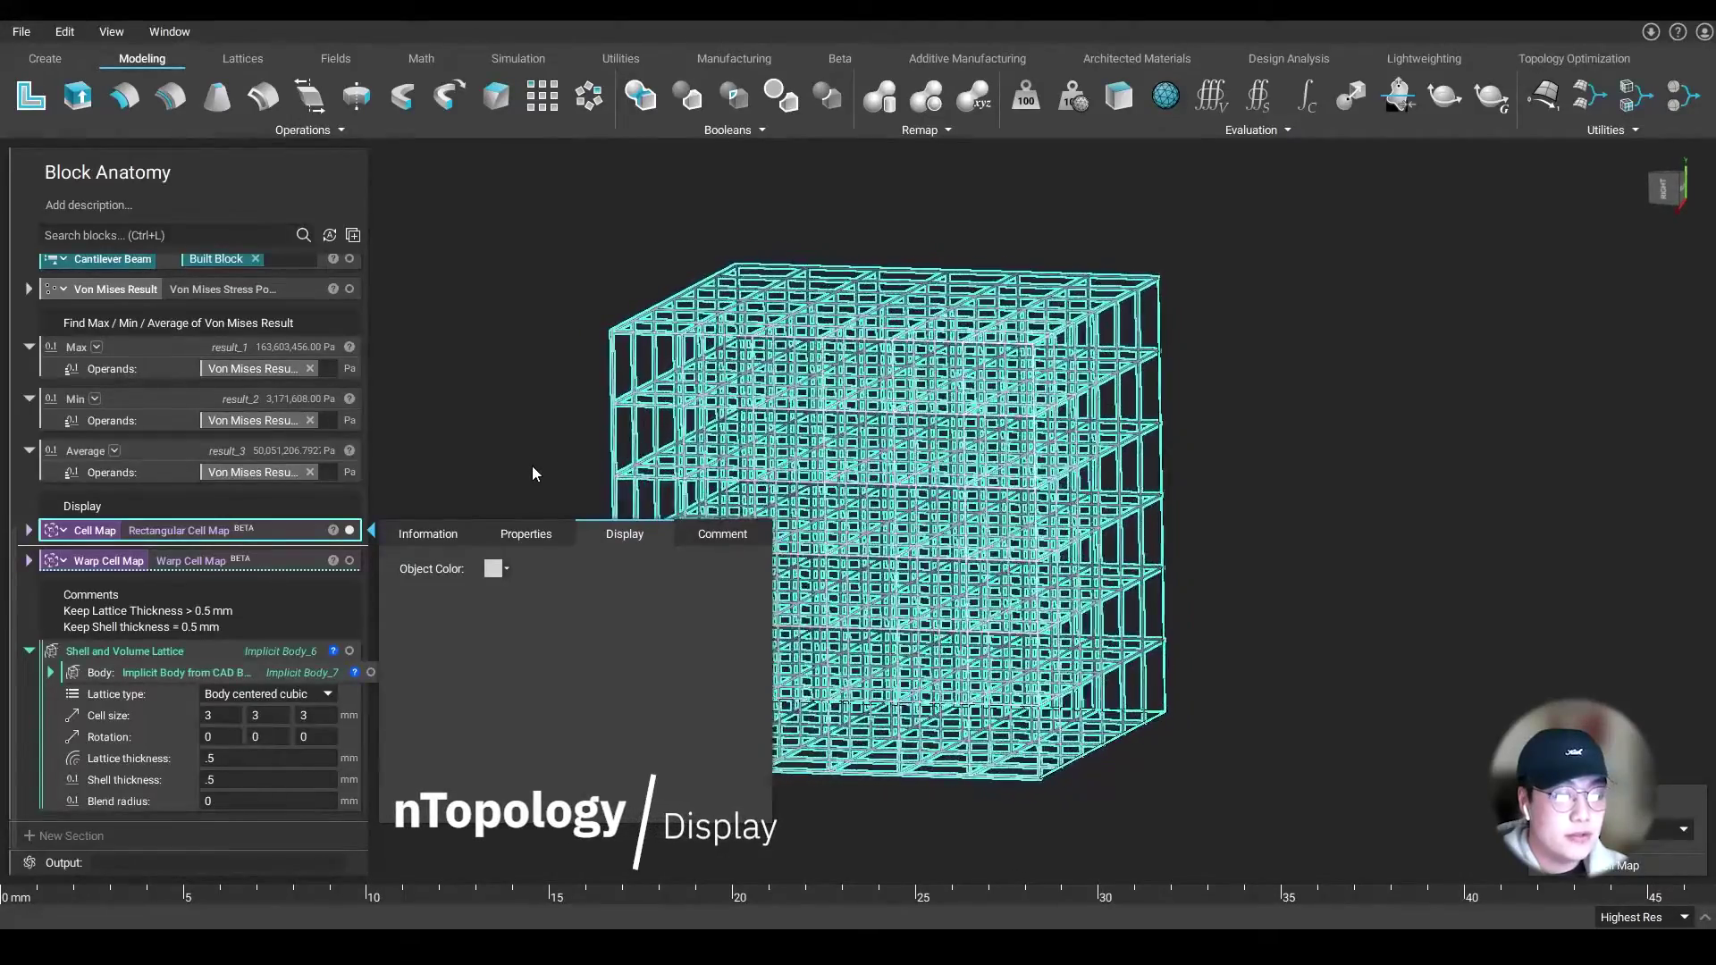
Show the Warp Cell Map lattice from the right side and colour it pink, back in perspective
{"action": "left_click", "coordinate": [533, 465]}
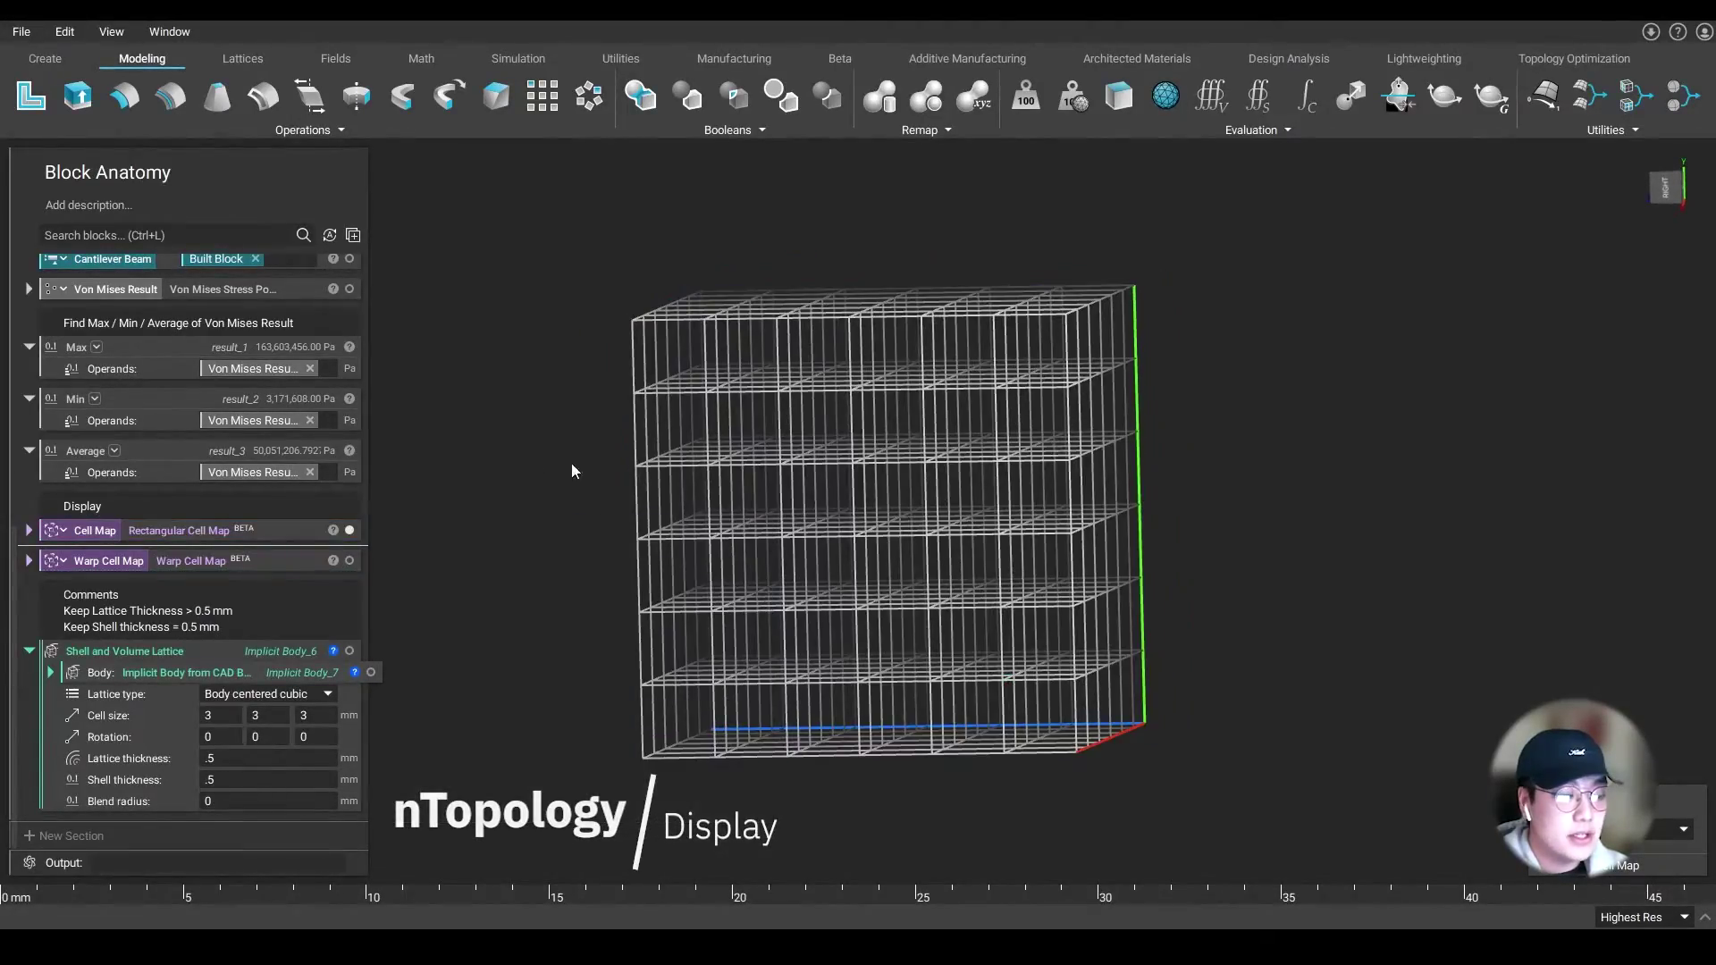
{"action": "left_click", "coordinate": [1672, 192]}
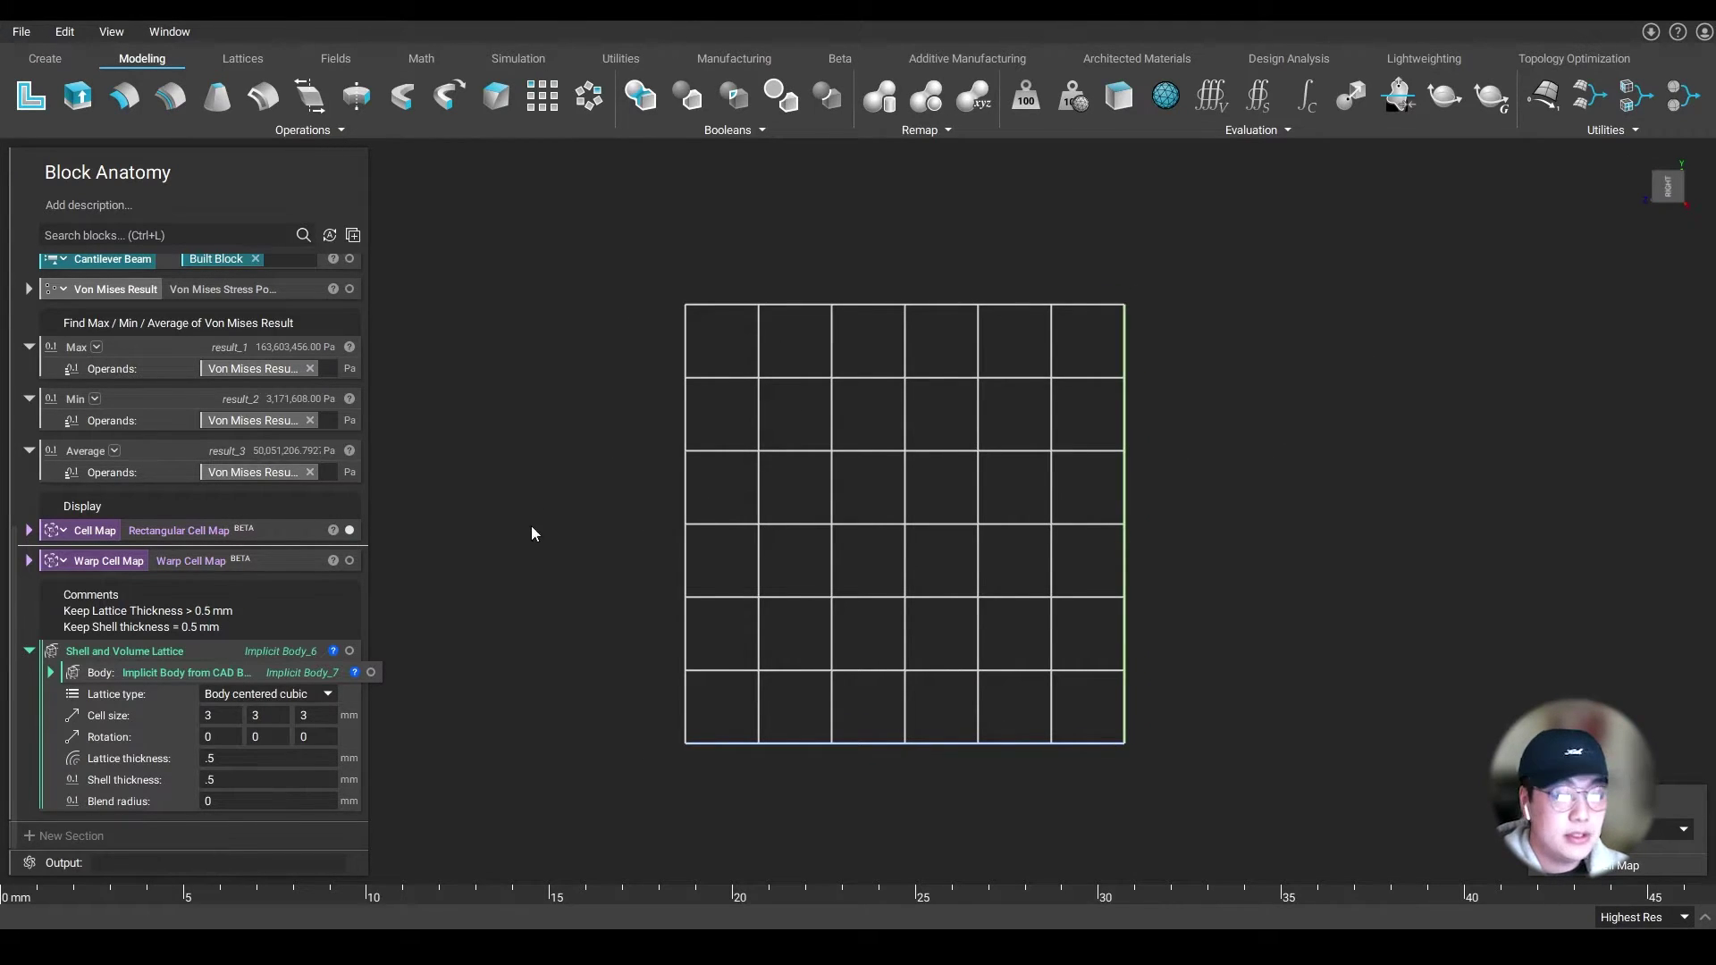
{"action": "left_click", "coordinate": [349, 562]}
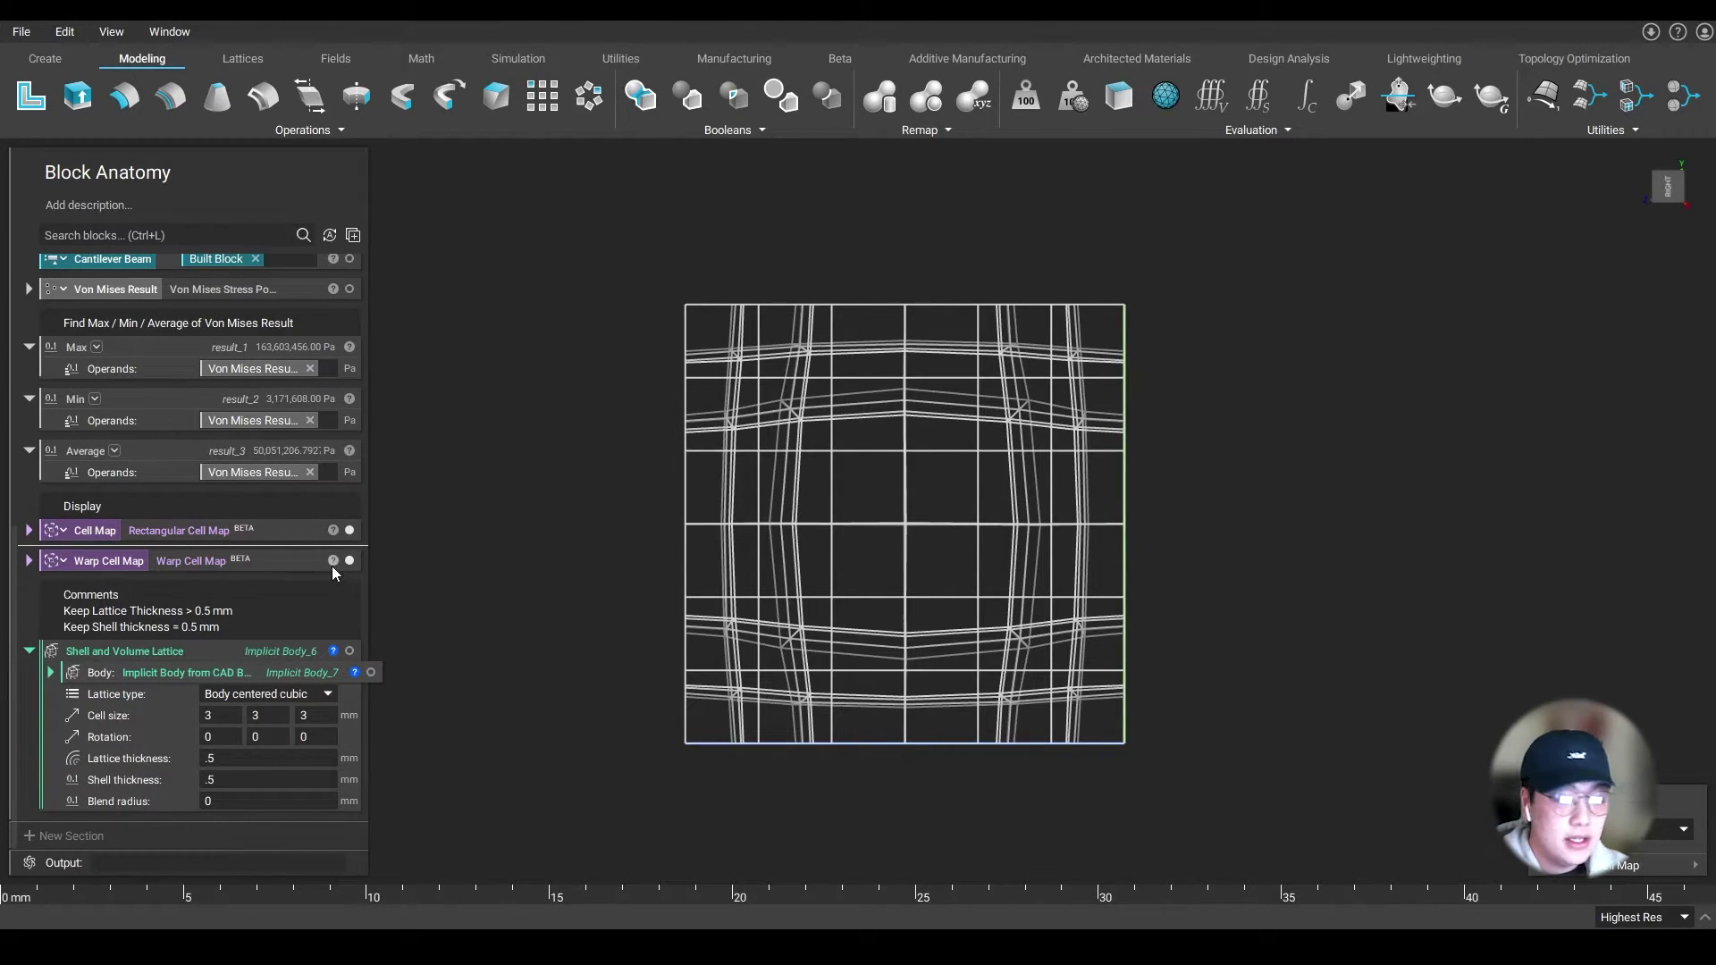
{"action": "left_click", "coordinate": [334, 570]}
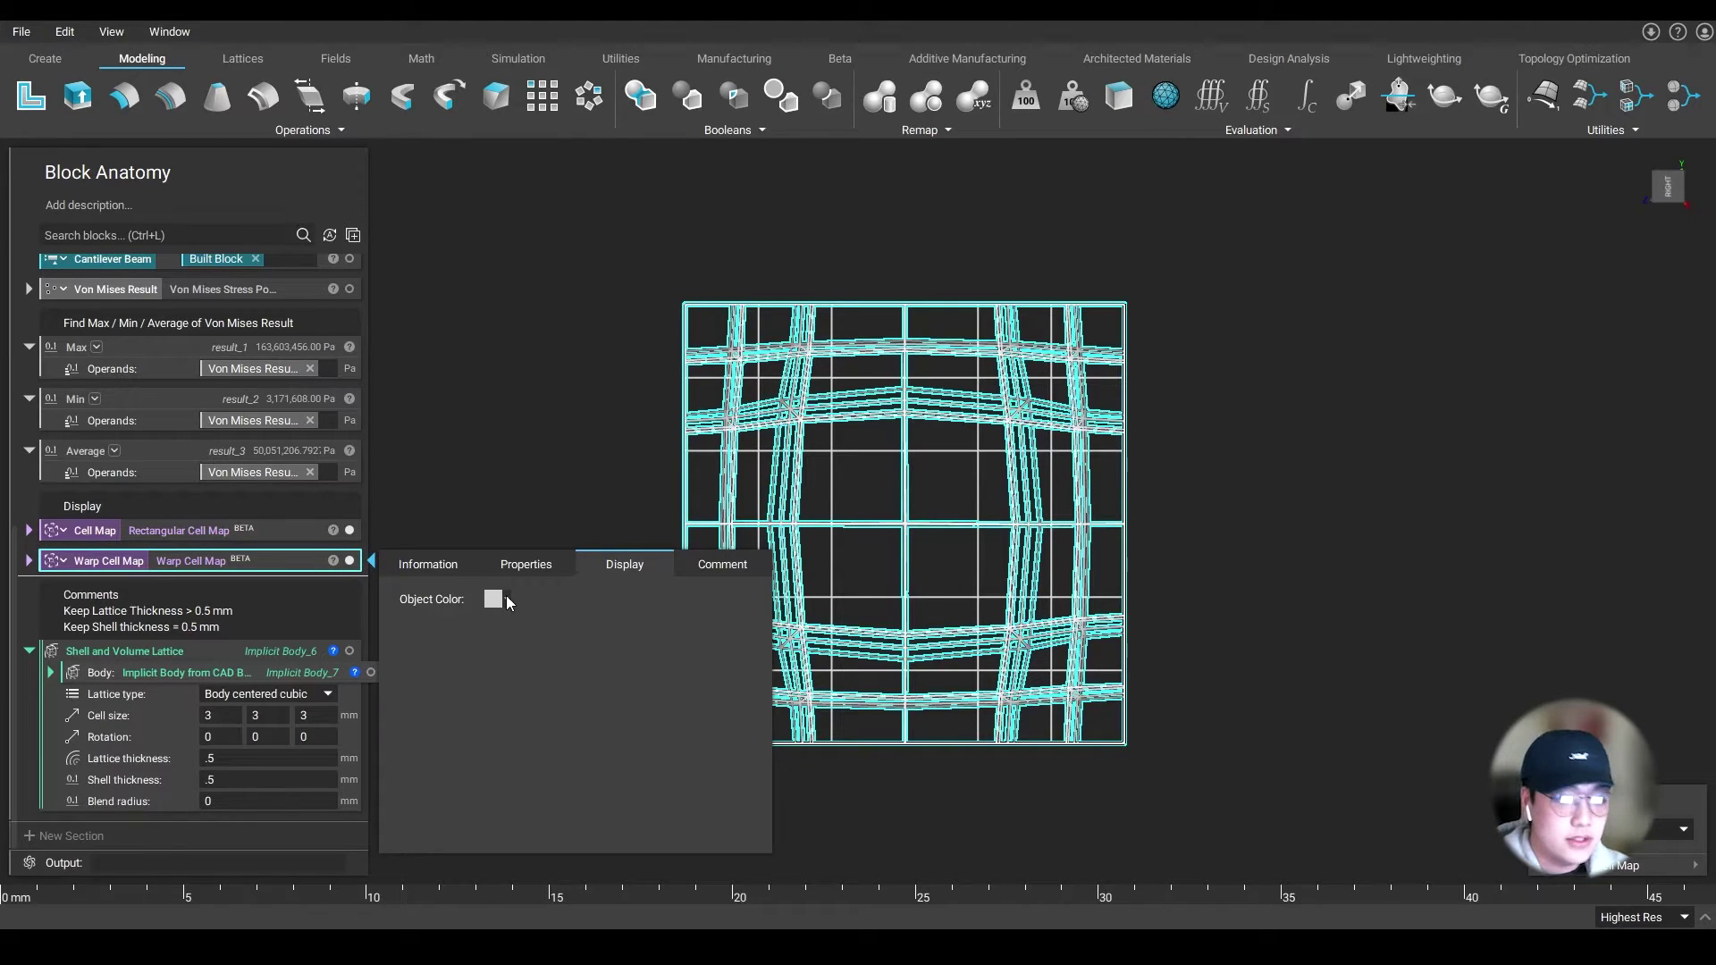
{"action": "left_click", "coordinate": [497, 600]}
{"action": "left_click", "coordinate": [525, 649]}
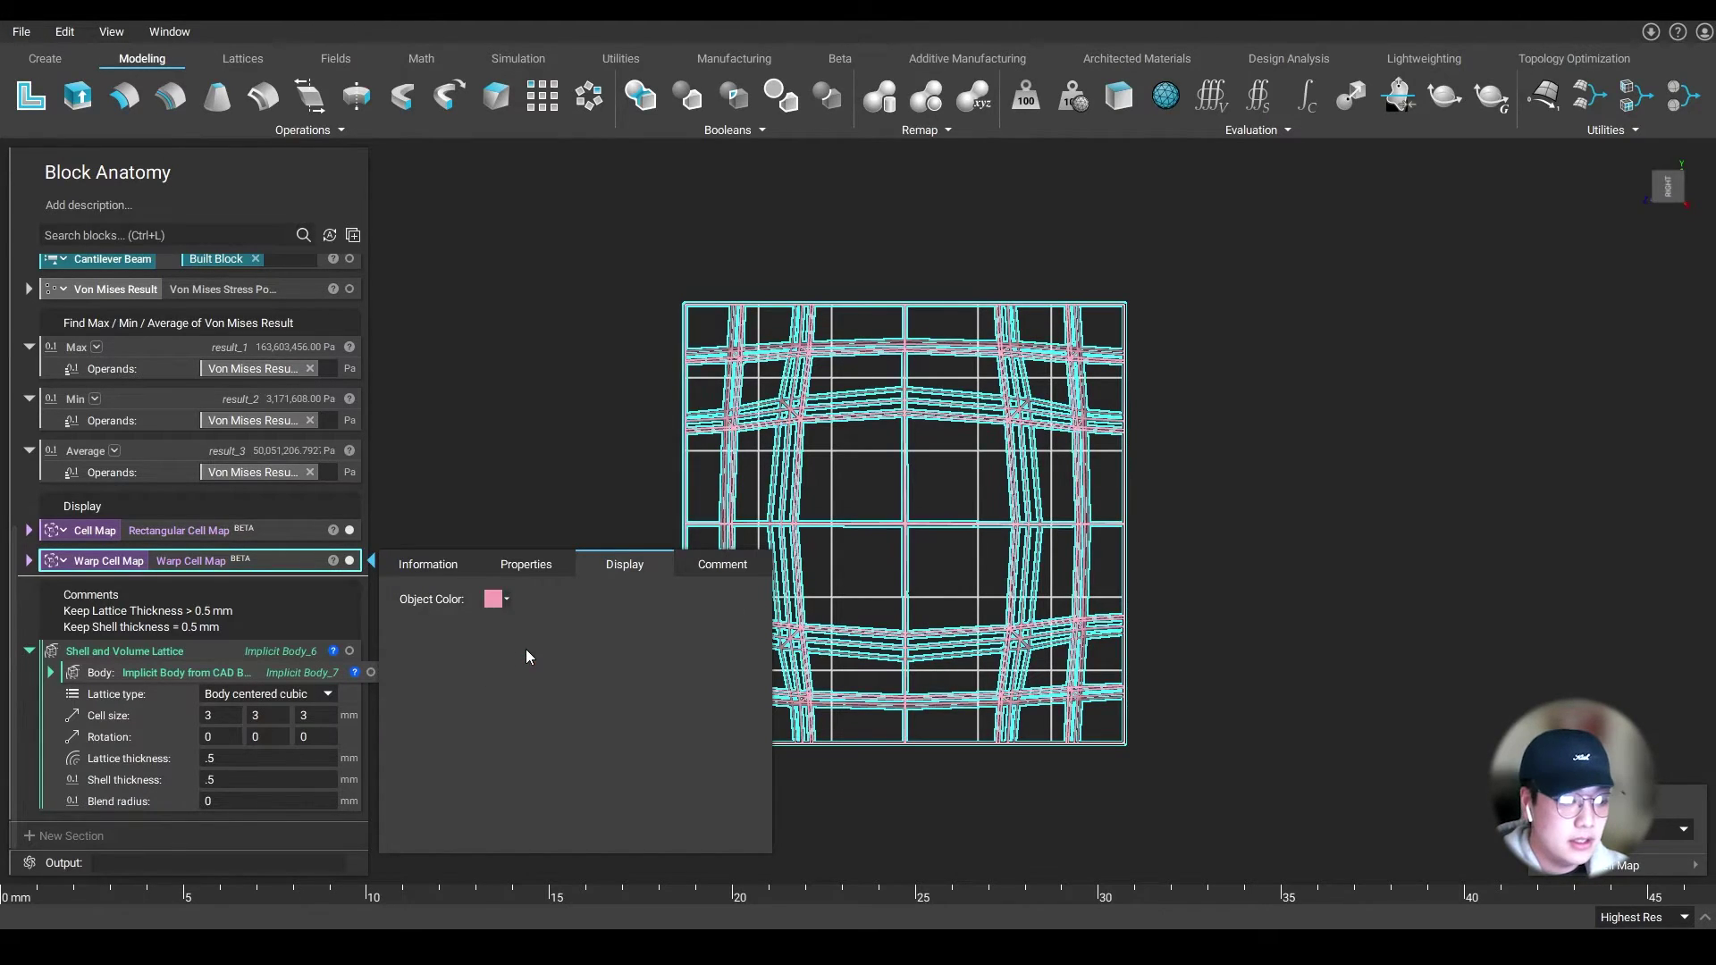
{"action": "left_click", "coordinate": [498, 528]}
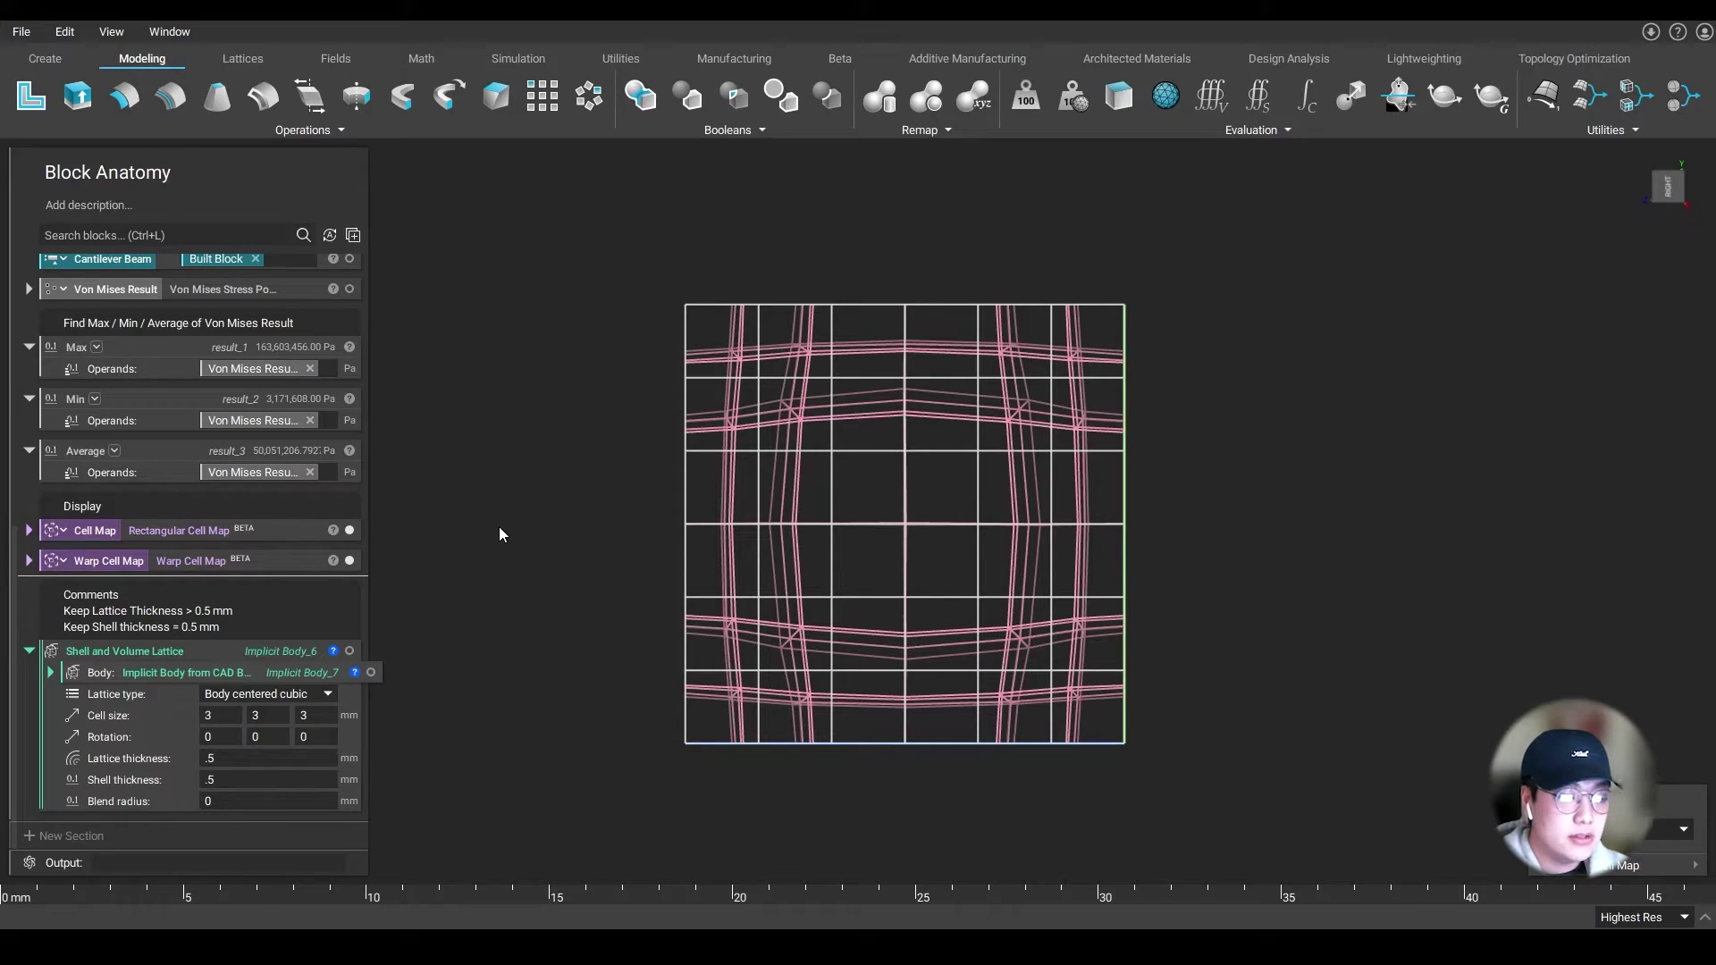
{"action": "key", "text": "p"}
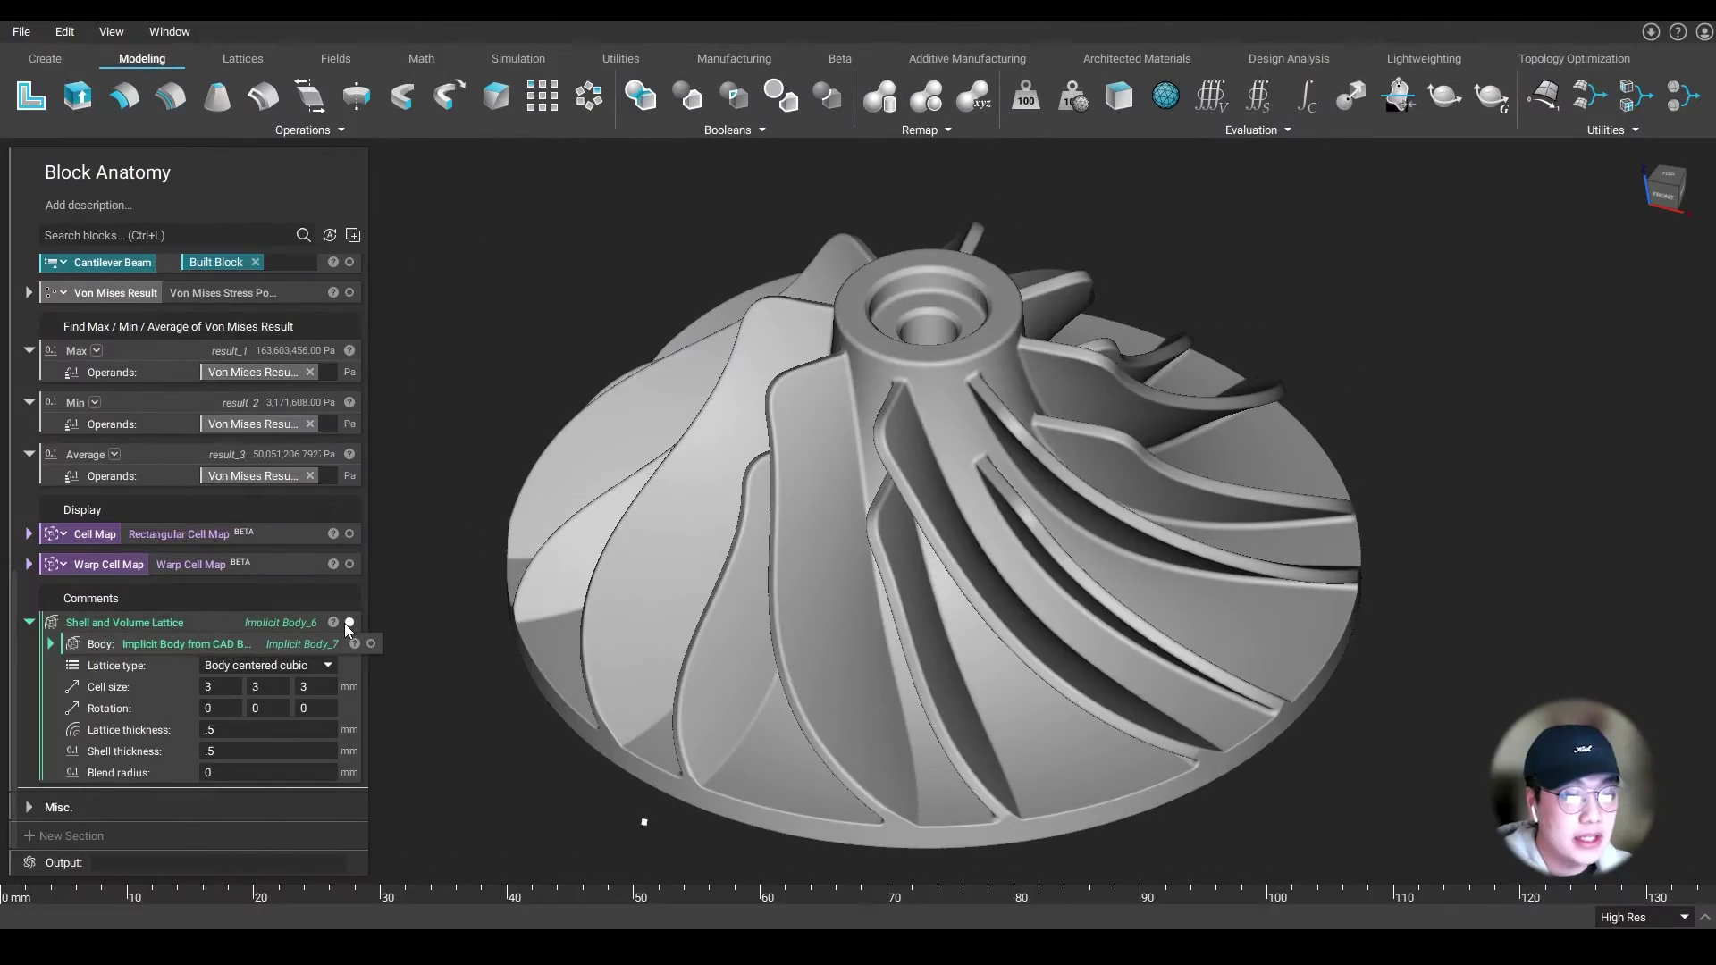
{"action": "left_click", "coordinate": [346, 625]}
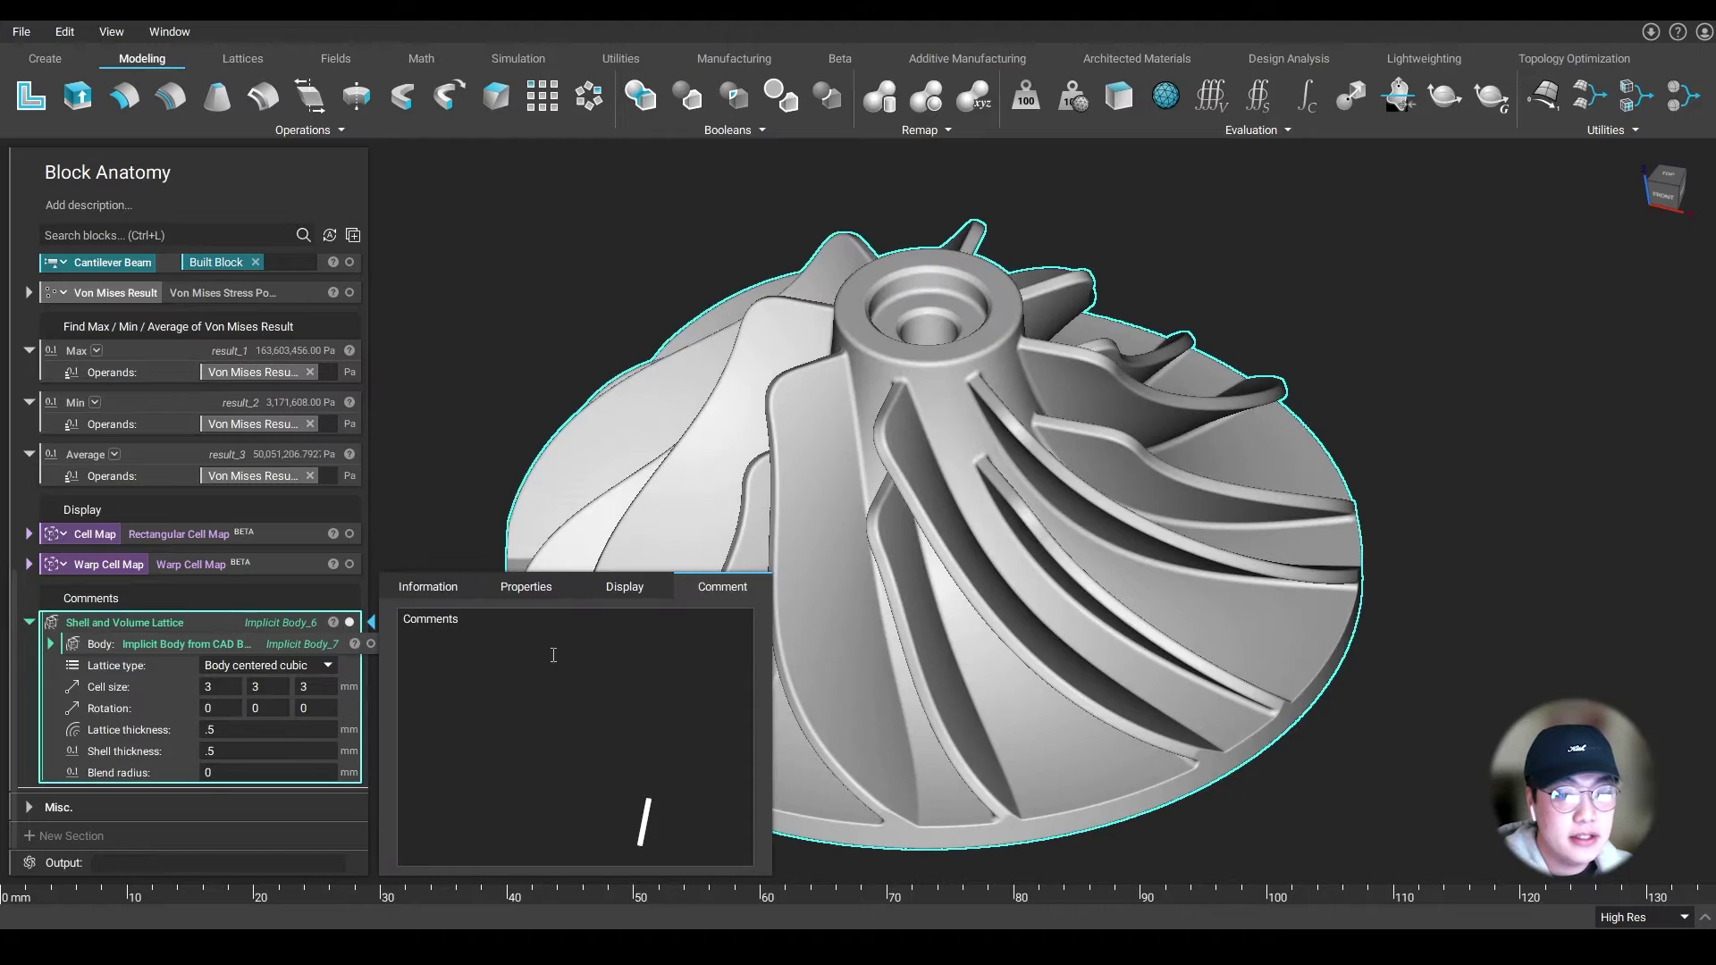
{"action": "left_click", "coordinate": [736, 594]}
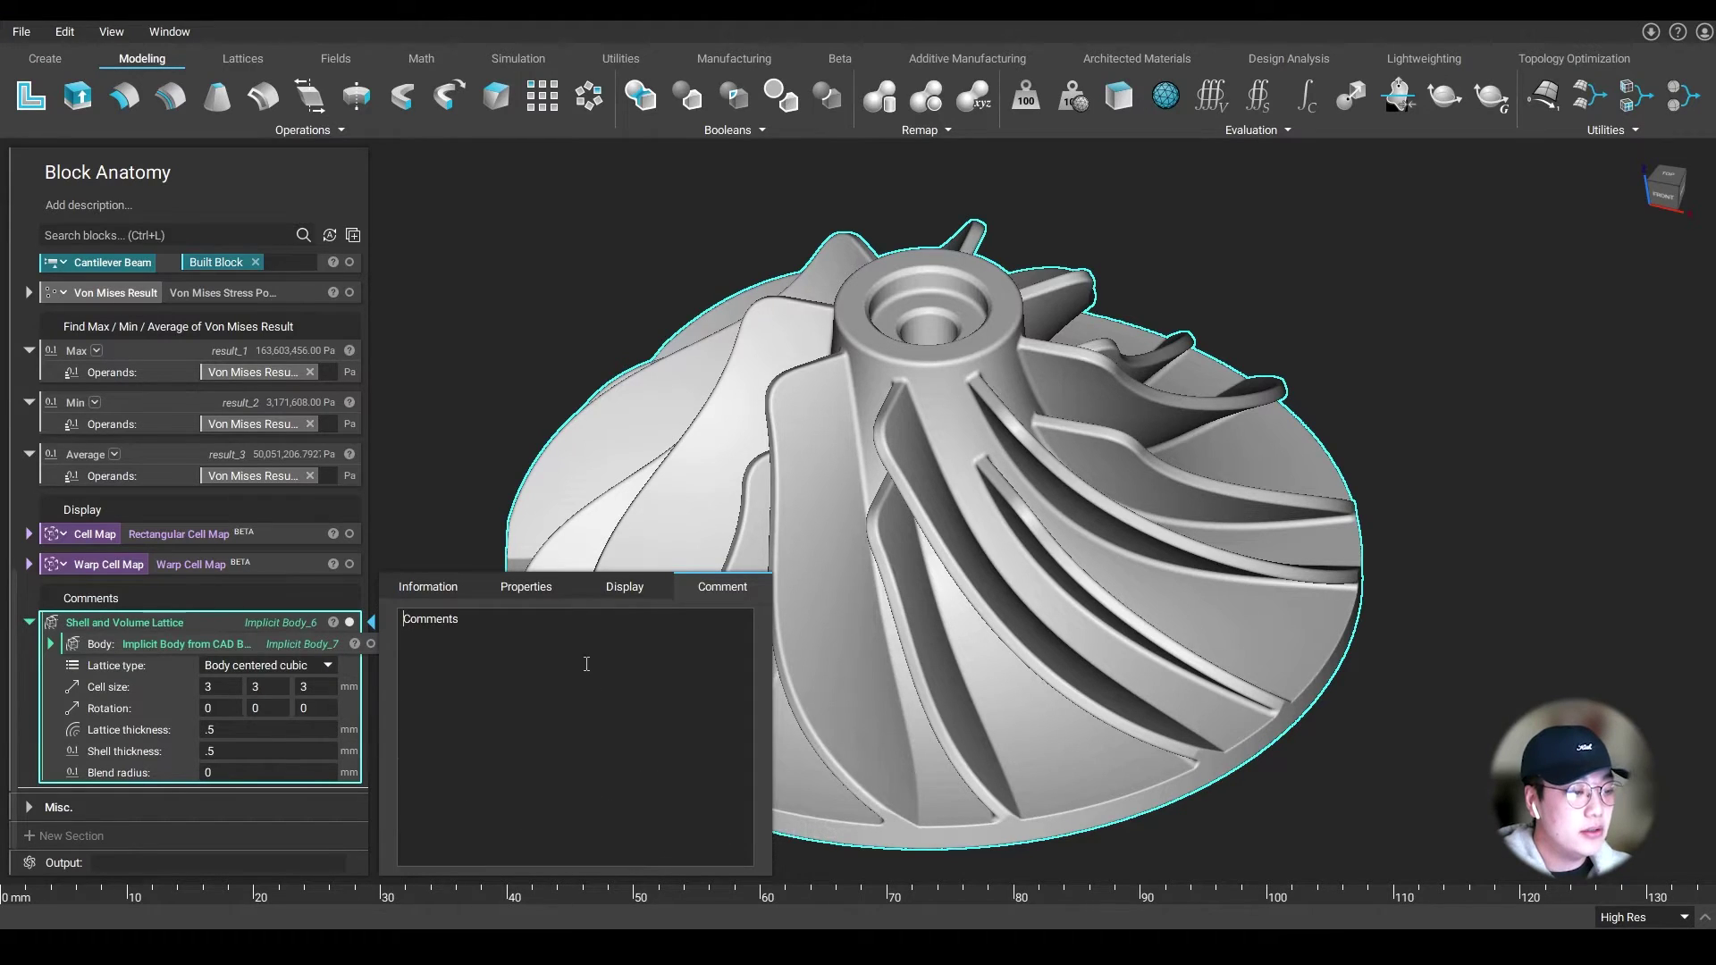
{"action": "scroll", "coordinate": [297, 629], "scroll_direction": "up", "scroll_amount": 3}
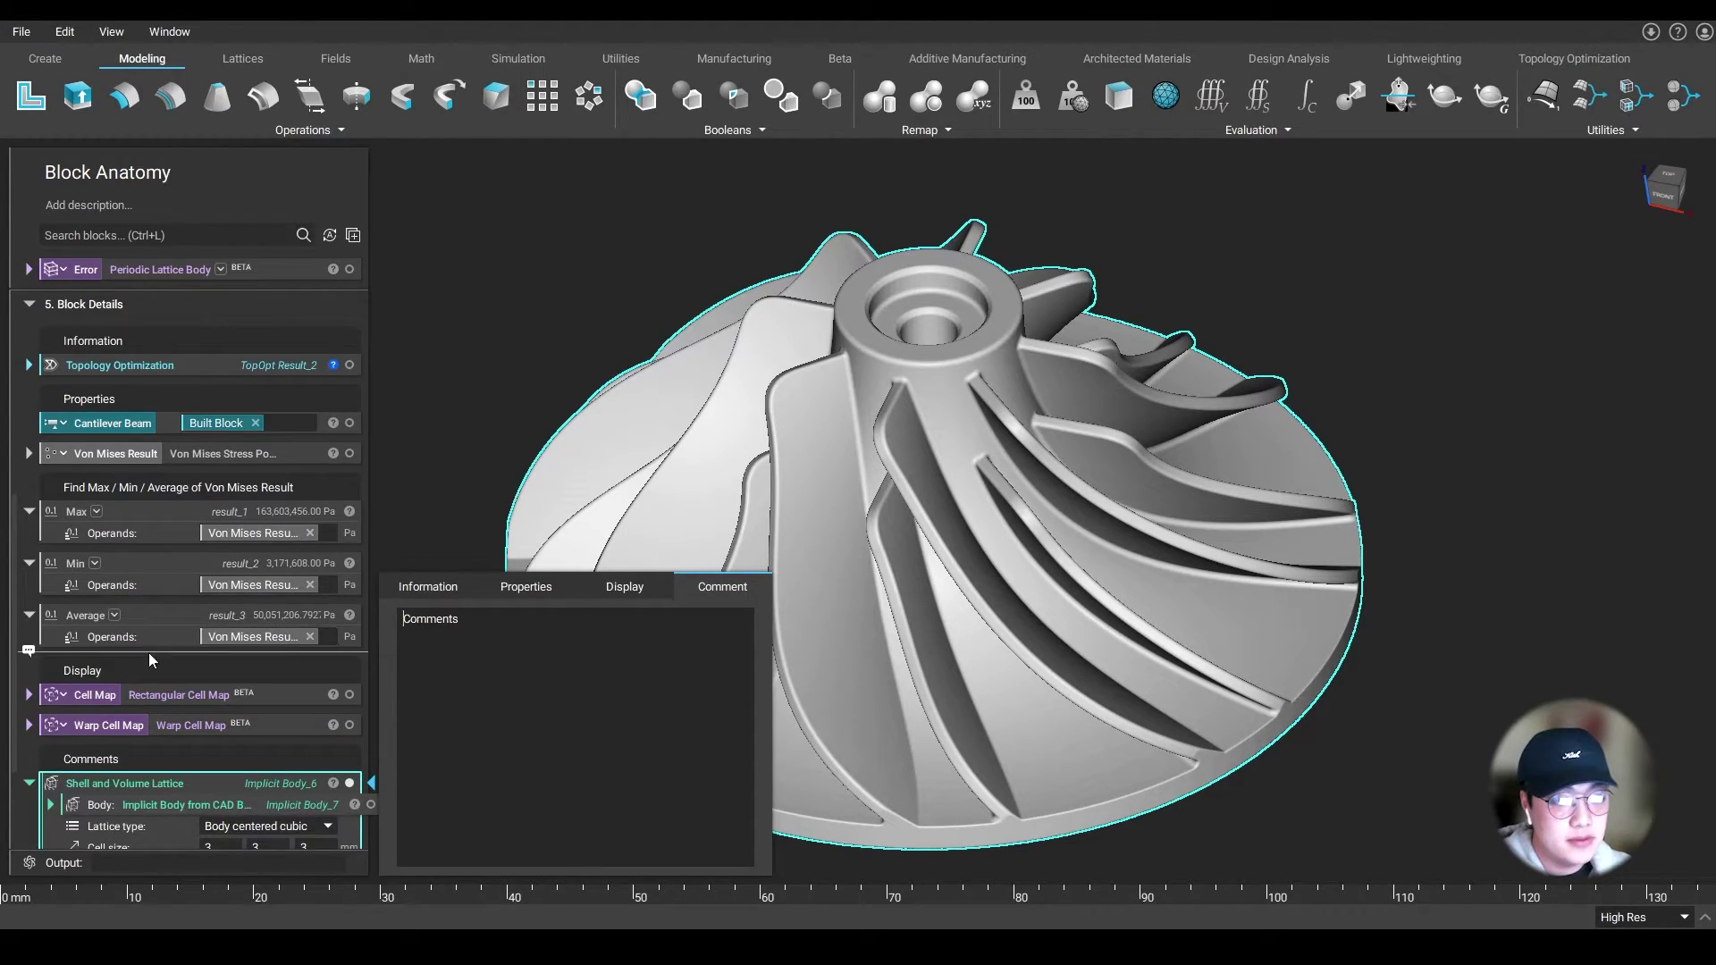
{"action": "scroll", "coordinate": [154, 507], "scroll_direction": "up", "scroll_amount": 5}
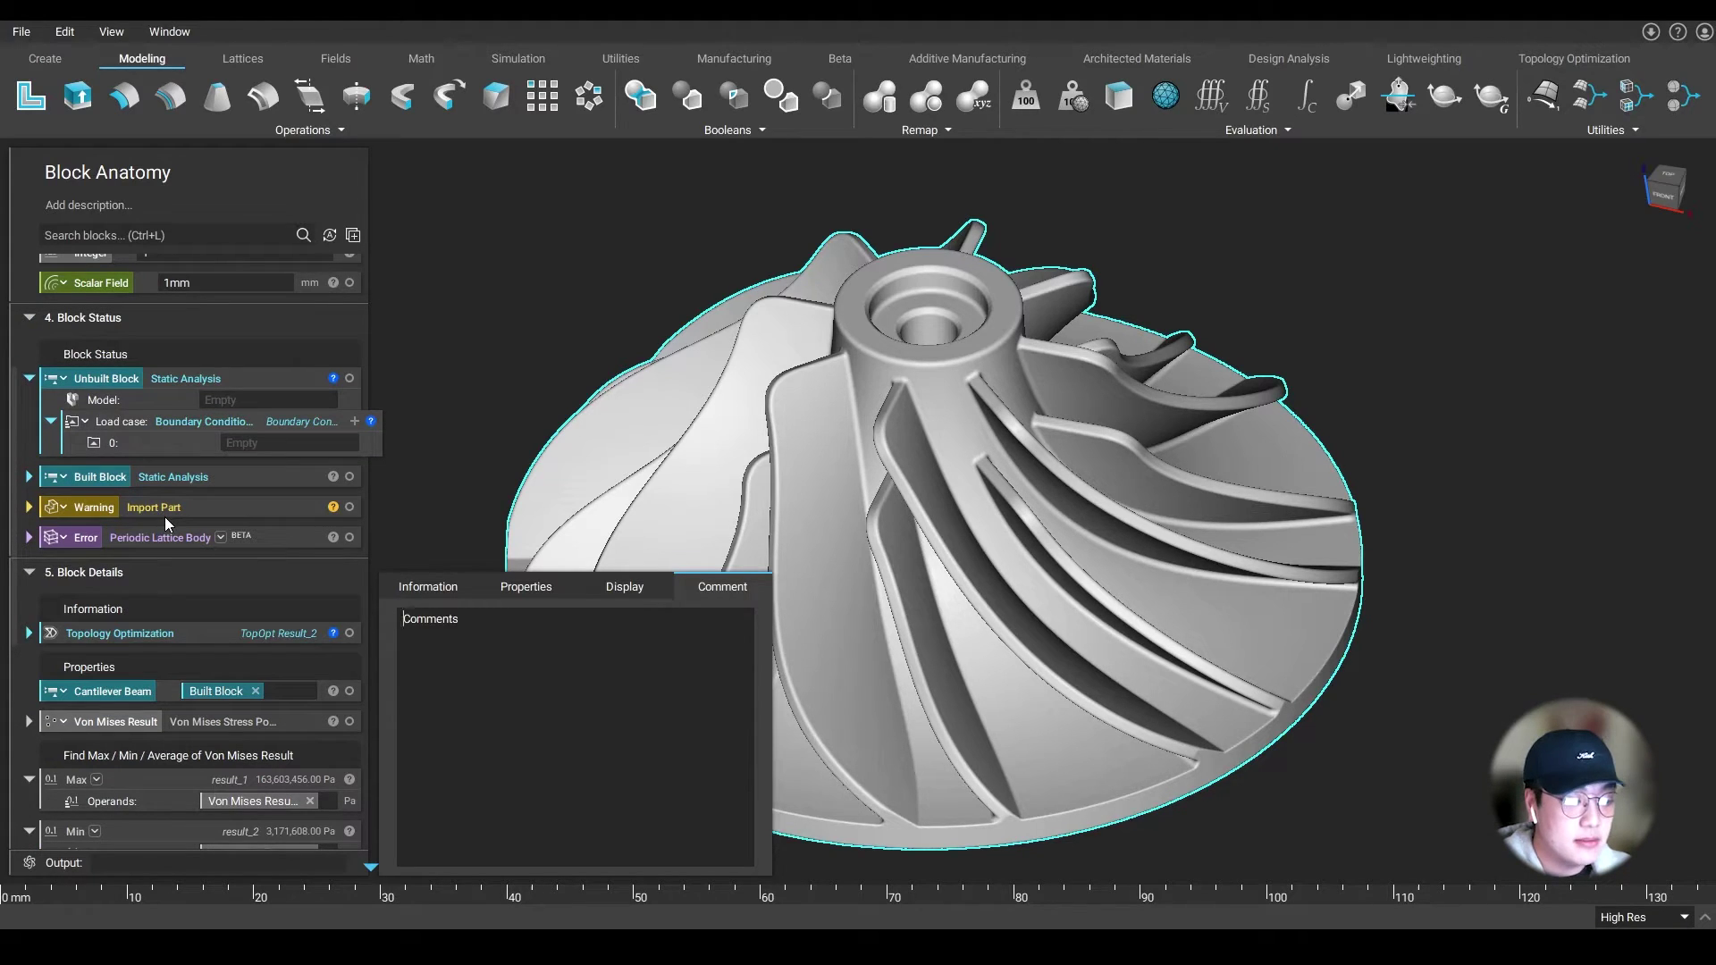
{"action": "scroll", "coordinate": [174, 500], "scroll_direction": "down", "scroll_amount": 5}
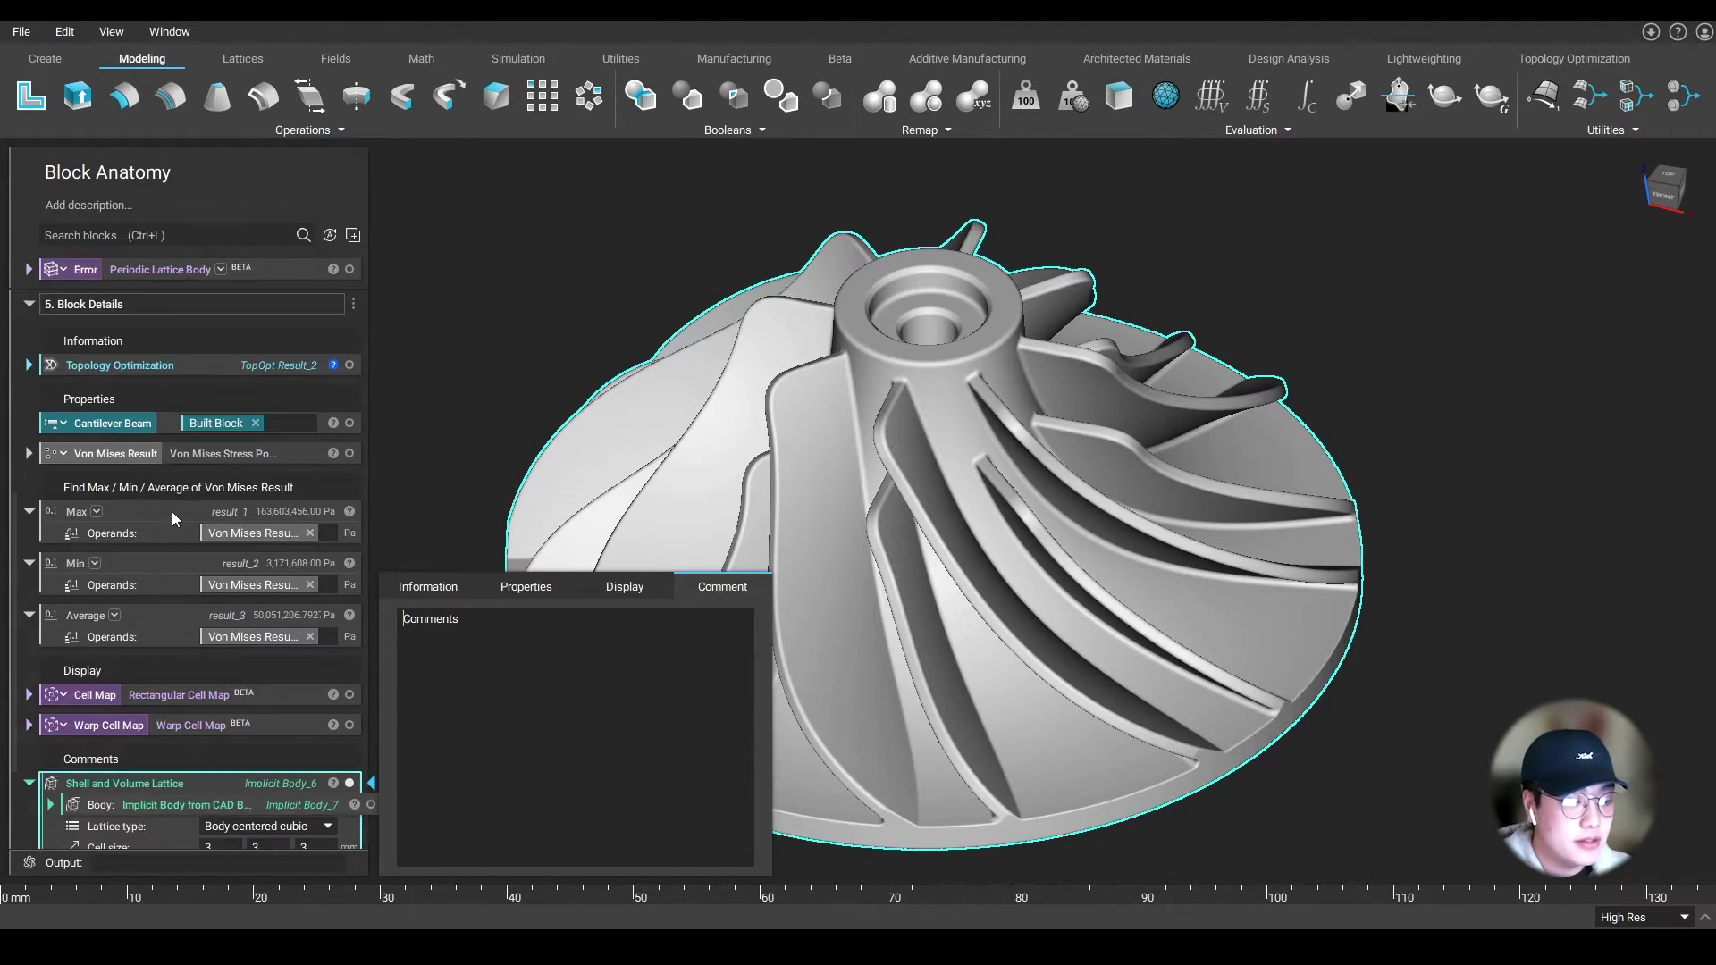
{"action": "scroll", "coordinate": [179, 527], "scroll_direction": "down", "scroll_amount": 3}
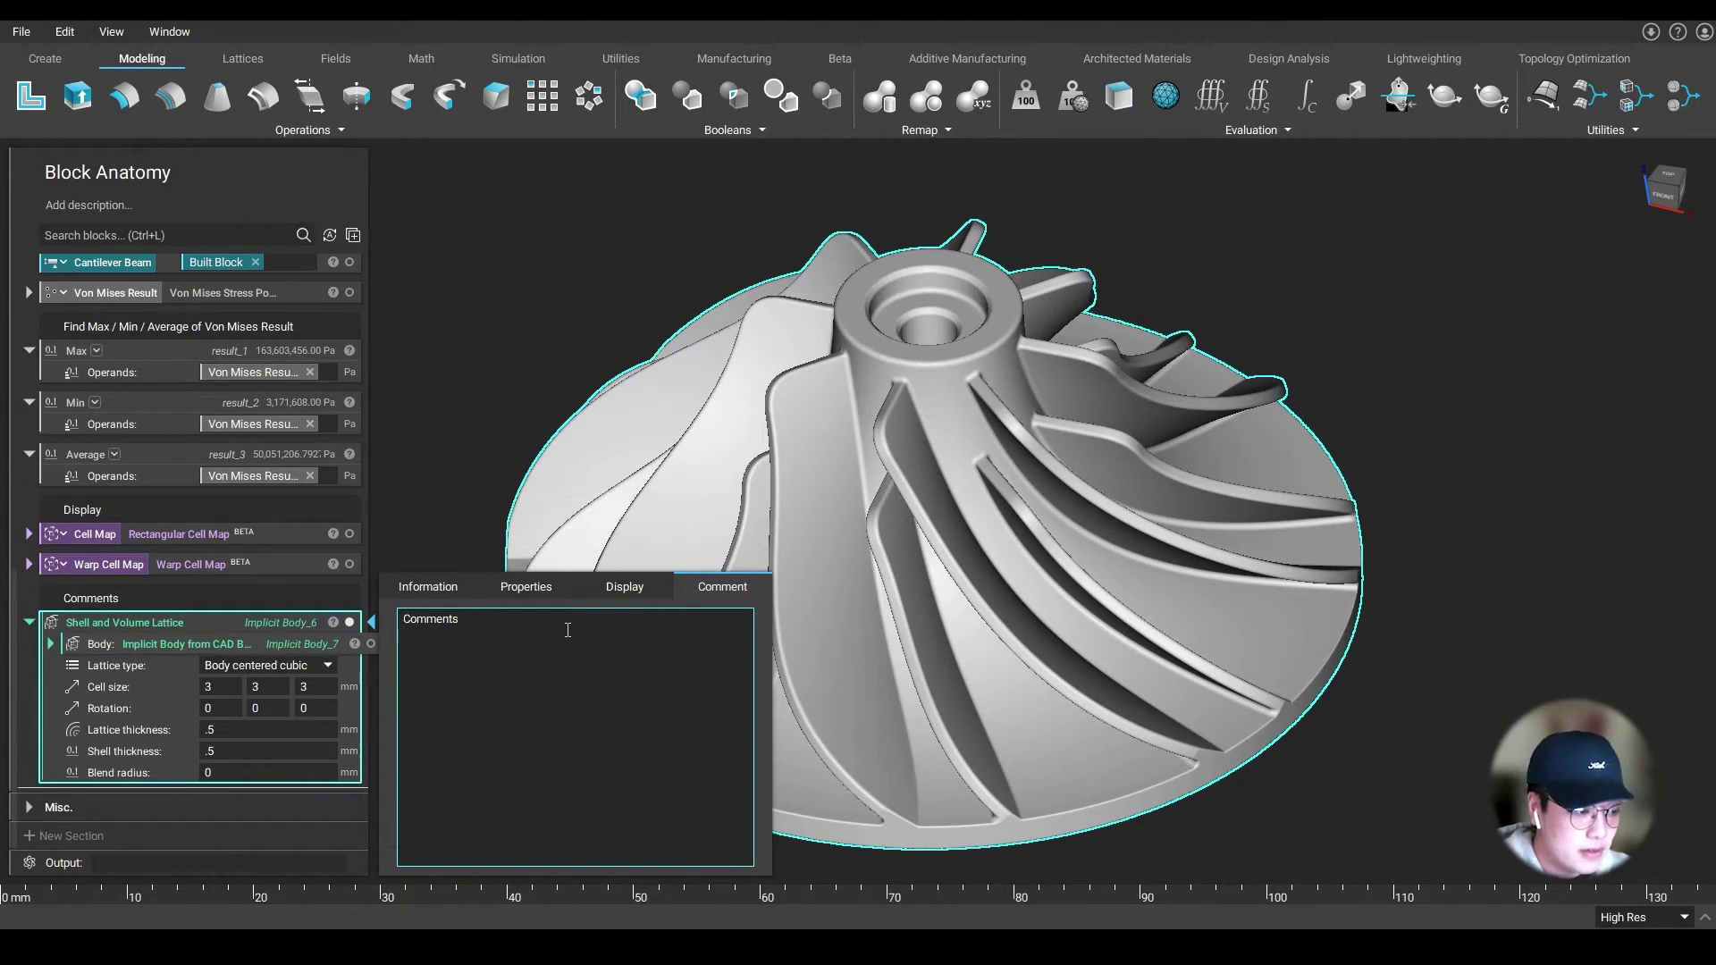
Enter the comment lines 'Lattice Thickness > 0.5 mm' and 'Shell Thickness = 0.5 mm', then reselect the lattice block
{"action": "type", "text": "tice Th"}
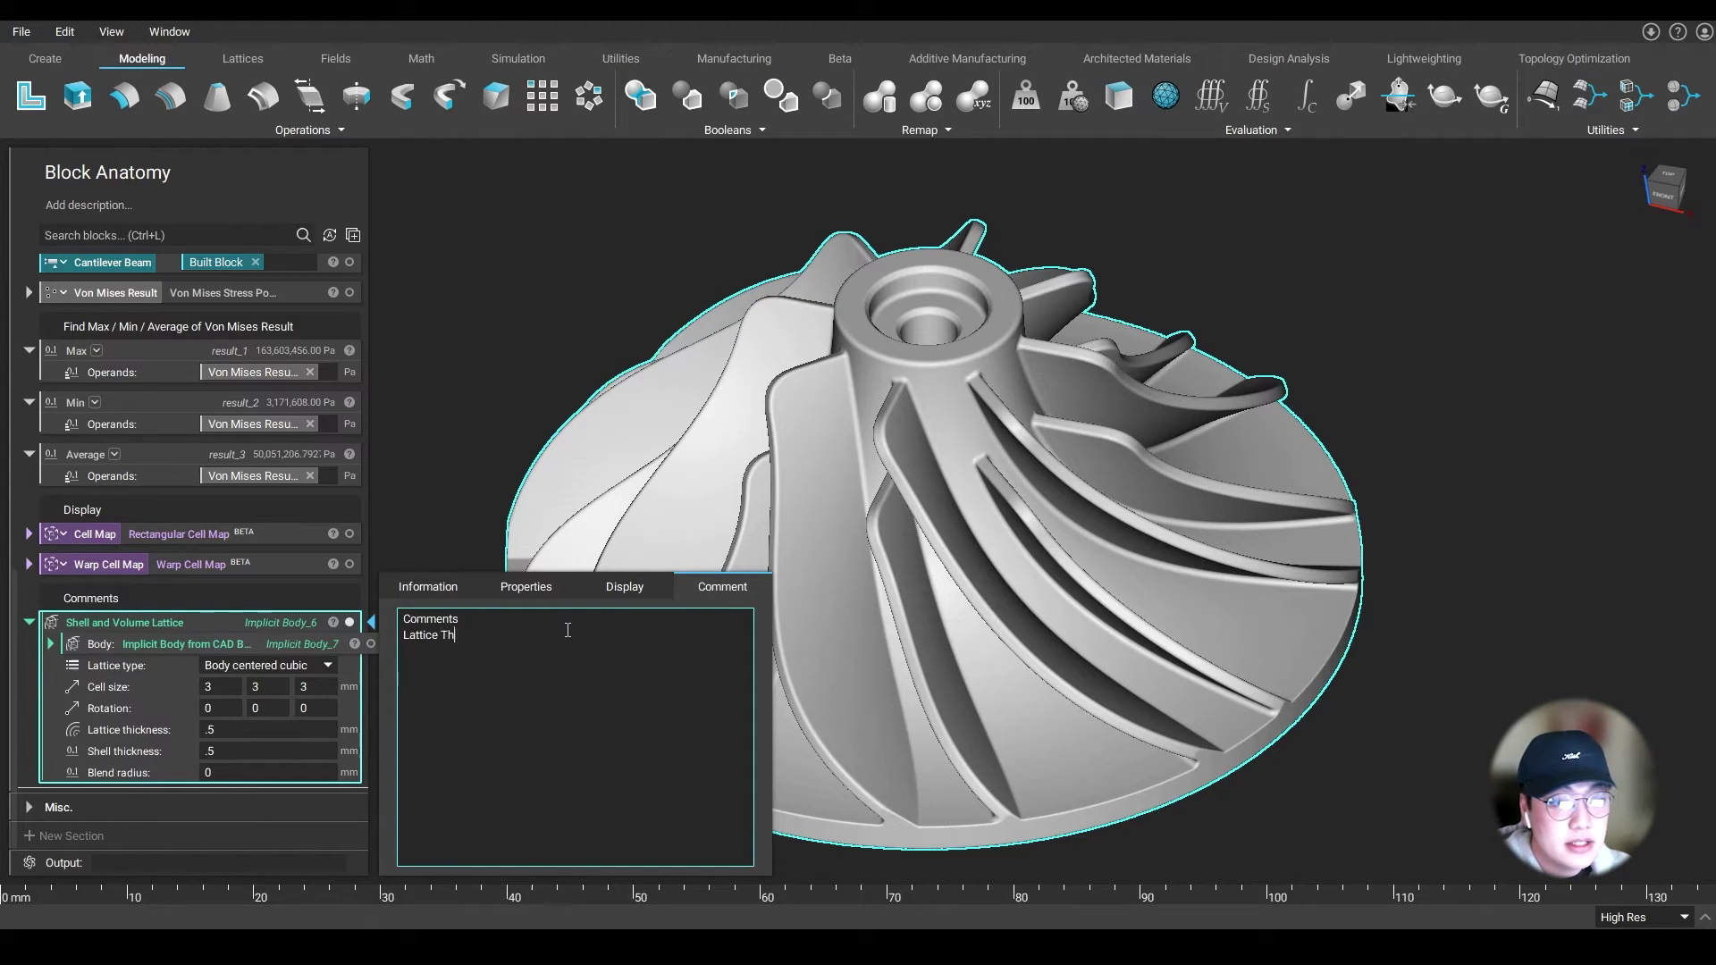
{"action": "type", "text": "ickness ="}
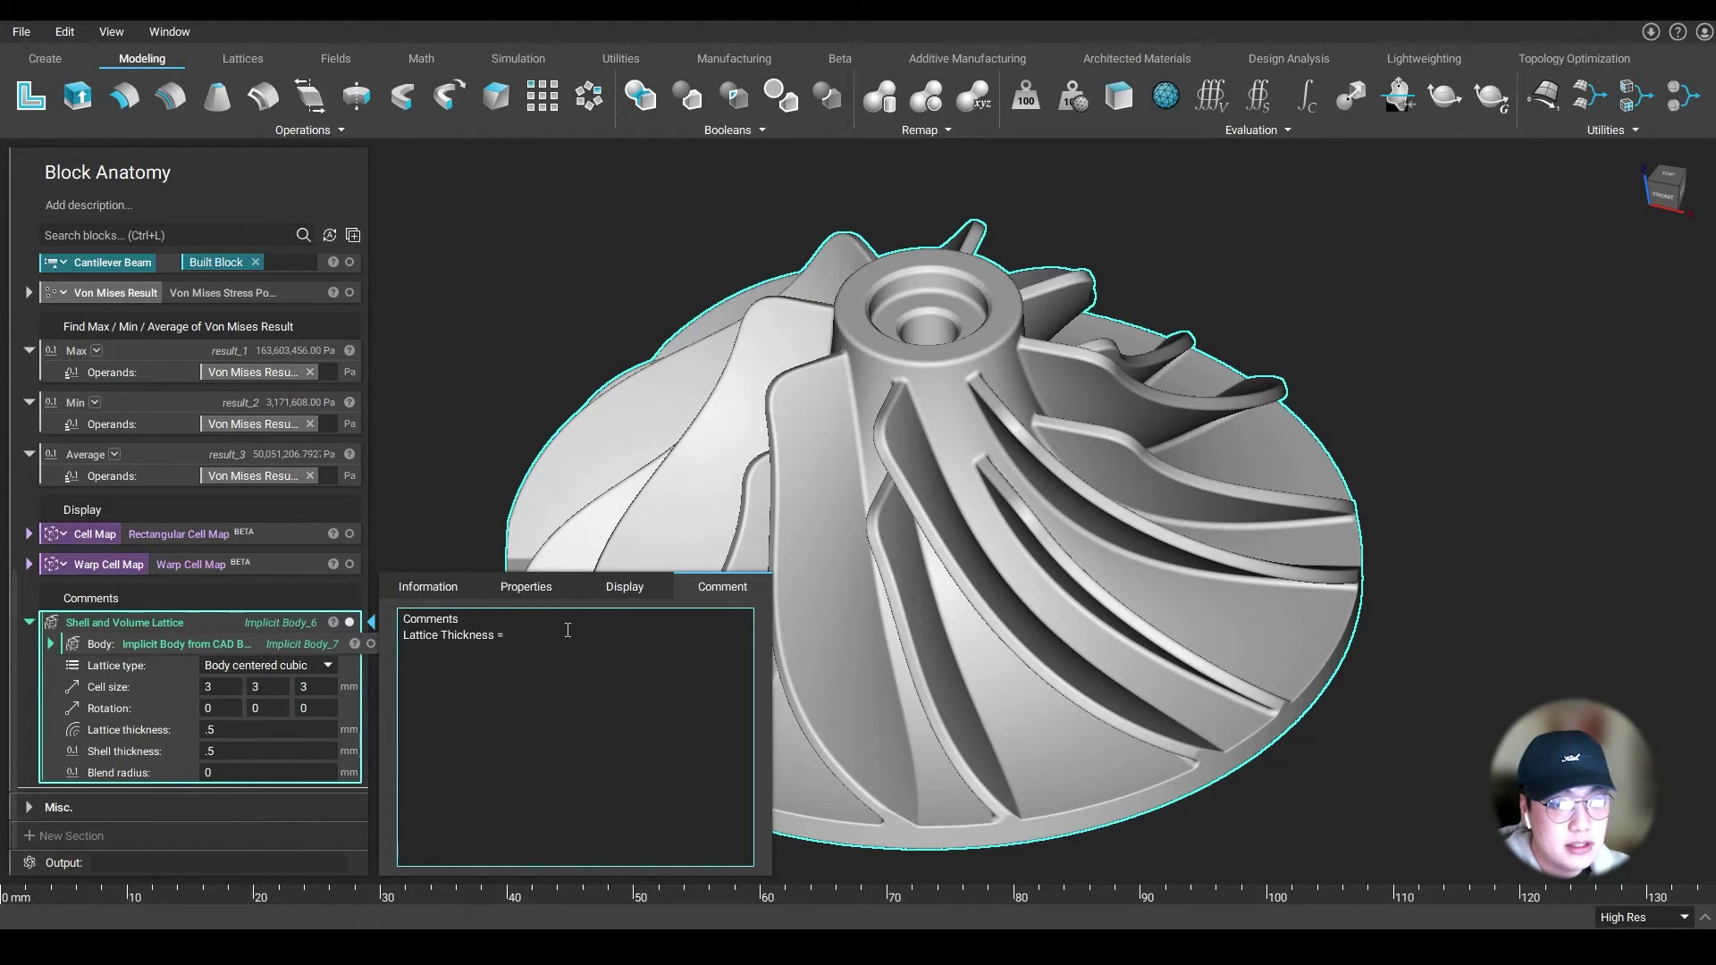
{"action": "key", "text": "BackSpace"}
{"action": "type", "text": "> 0.5 mm"}
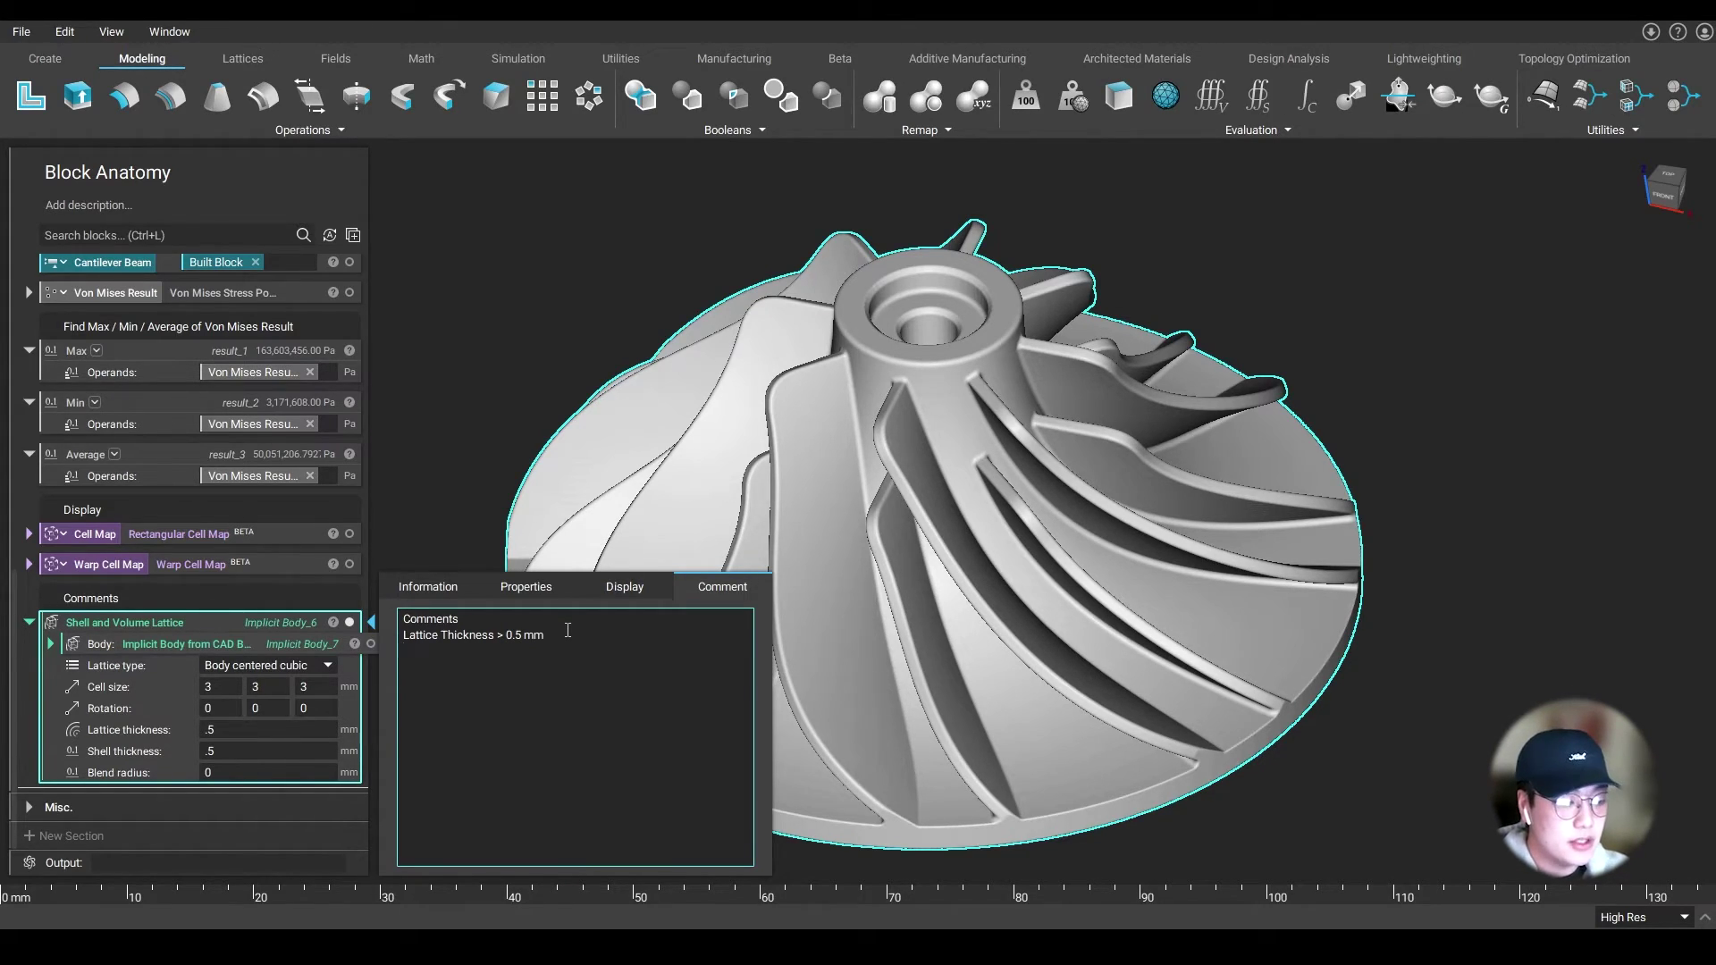
{"action": "key", "text": "Return"}
{"action": "type", "text": "Shell Th"}
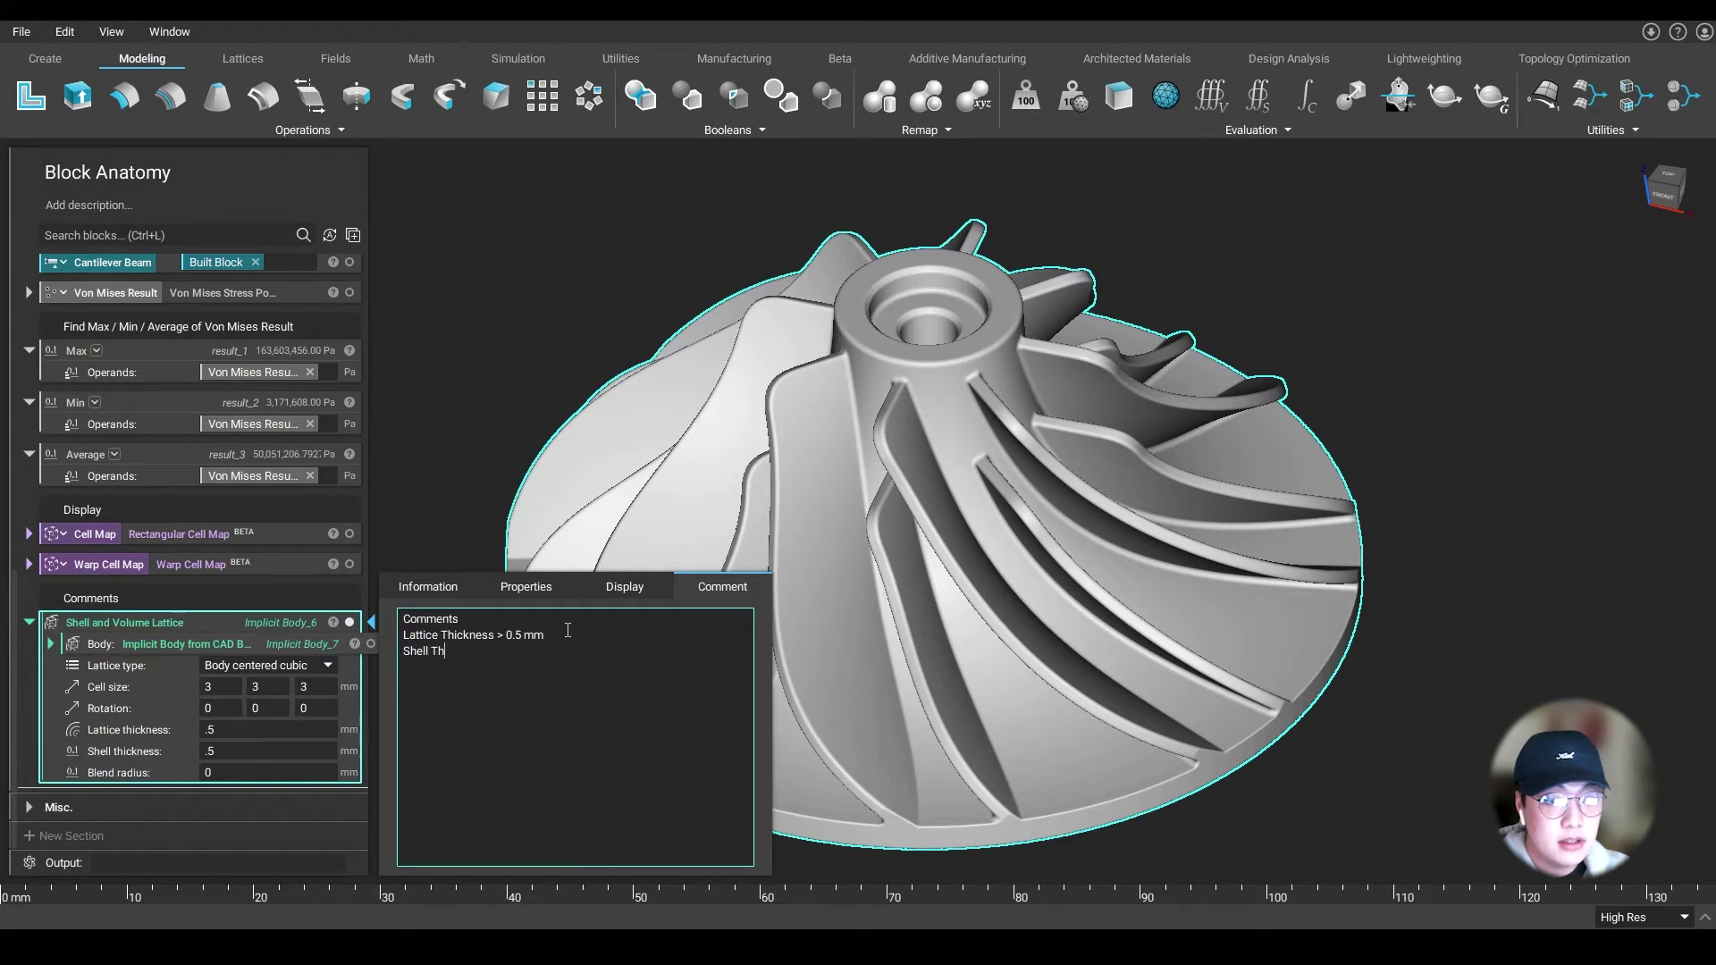
{"action": "type", "text": "ickness = 0."}
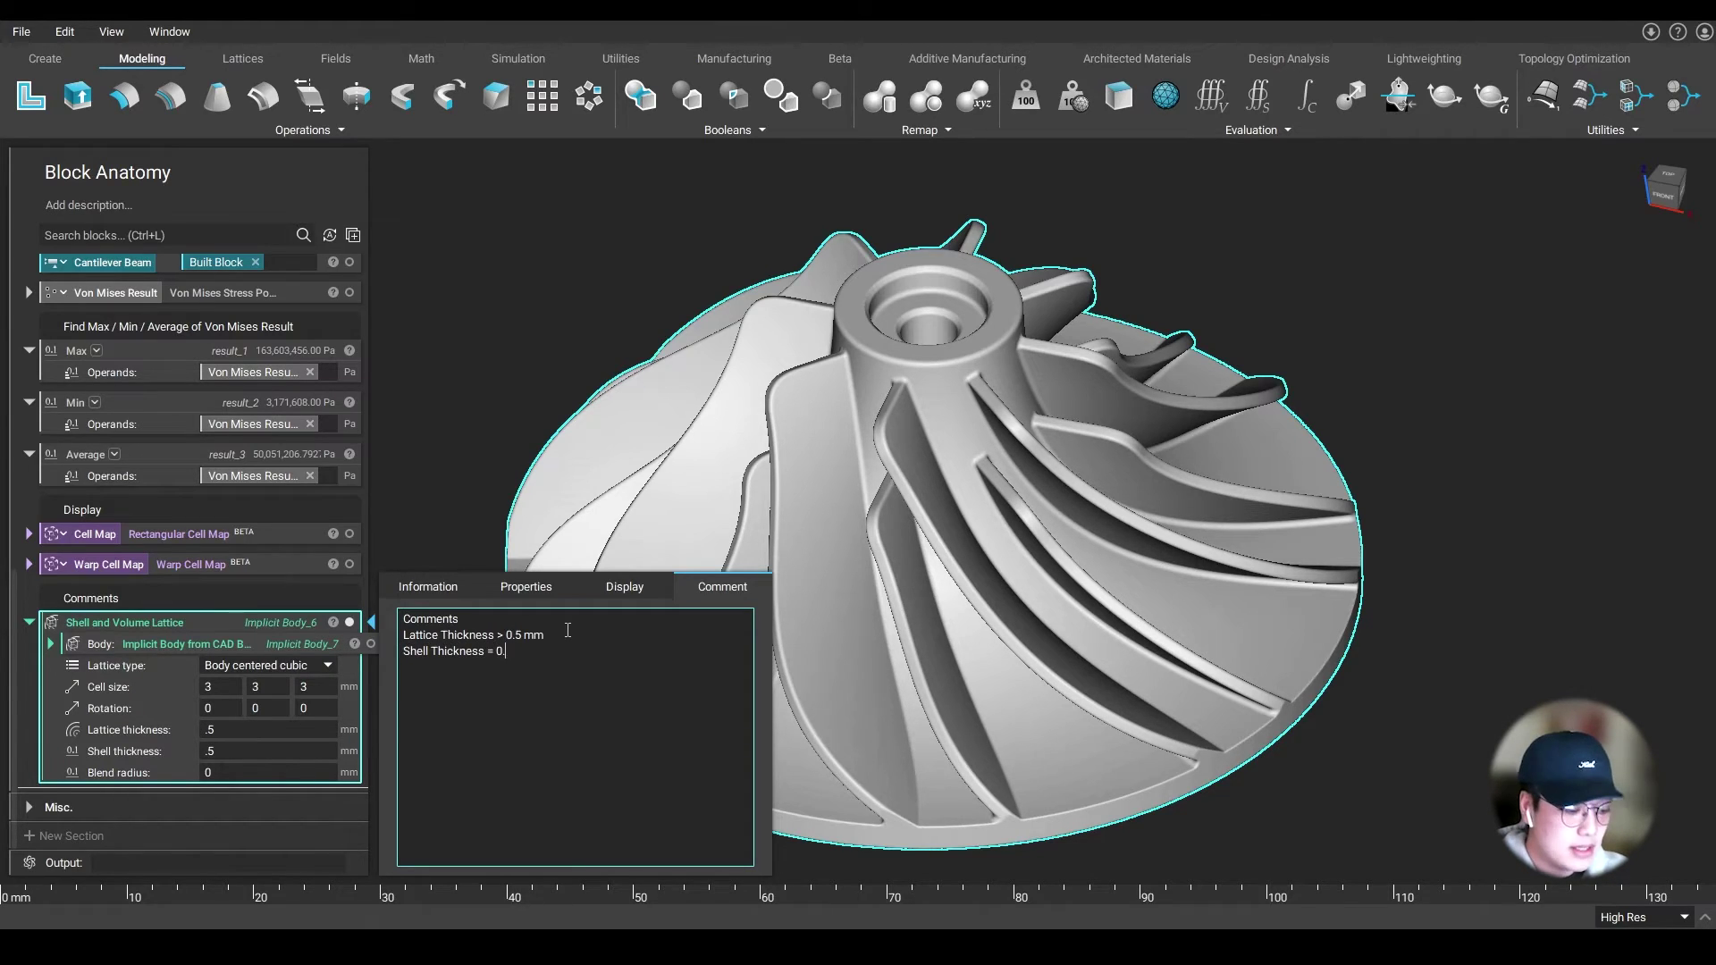
{"action": "type", "text": "5 mm"}
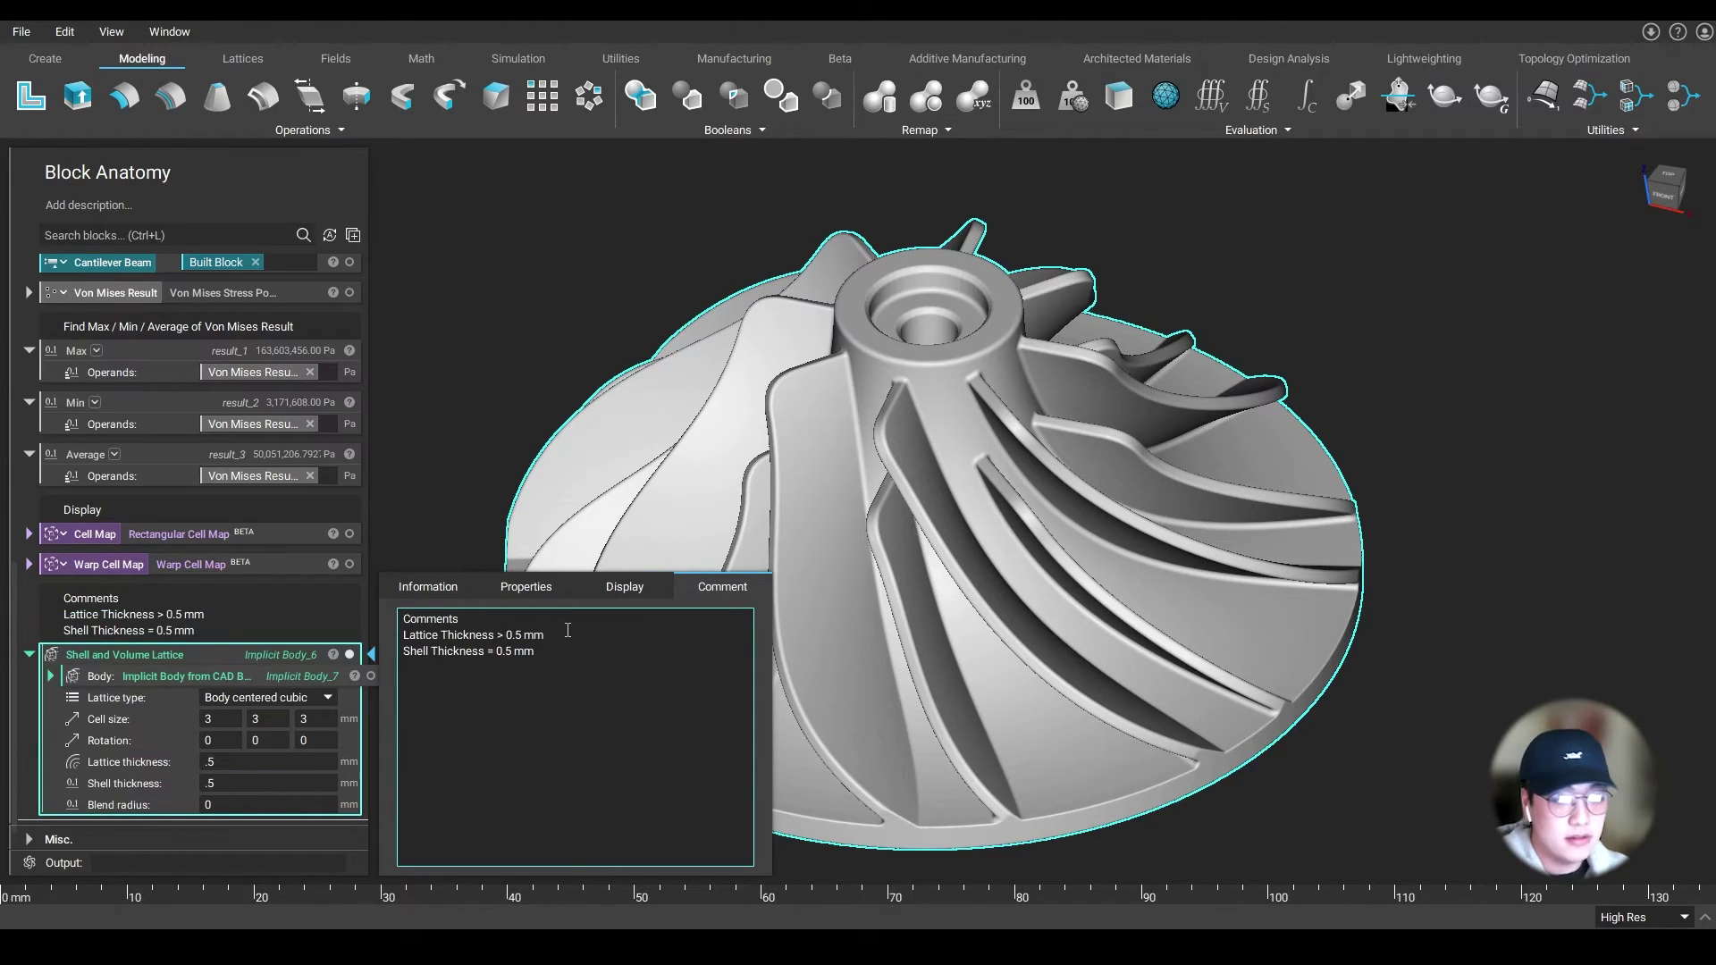
{"action": "left_click", "coordinate": [465, 447]}
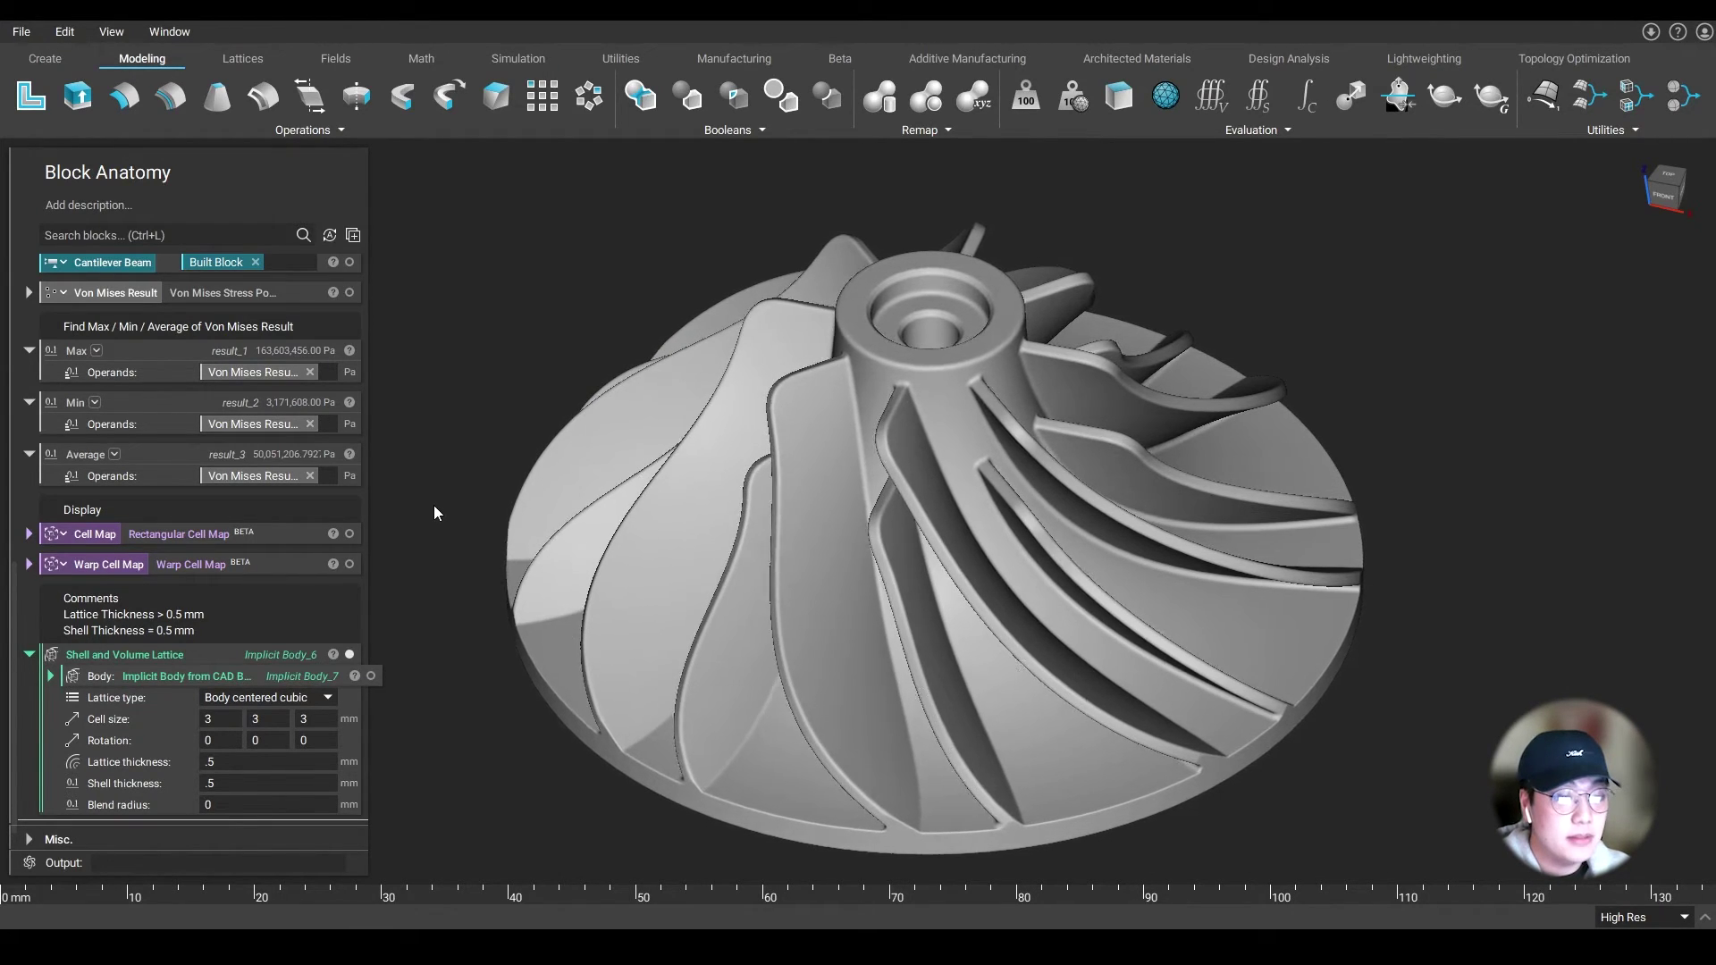
{"action": "left_click", "coordinate": [243, 658]}
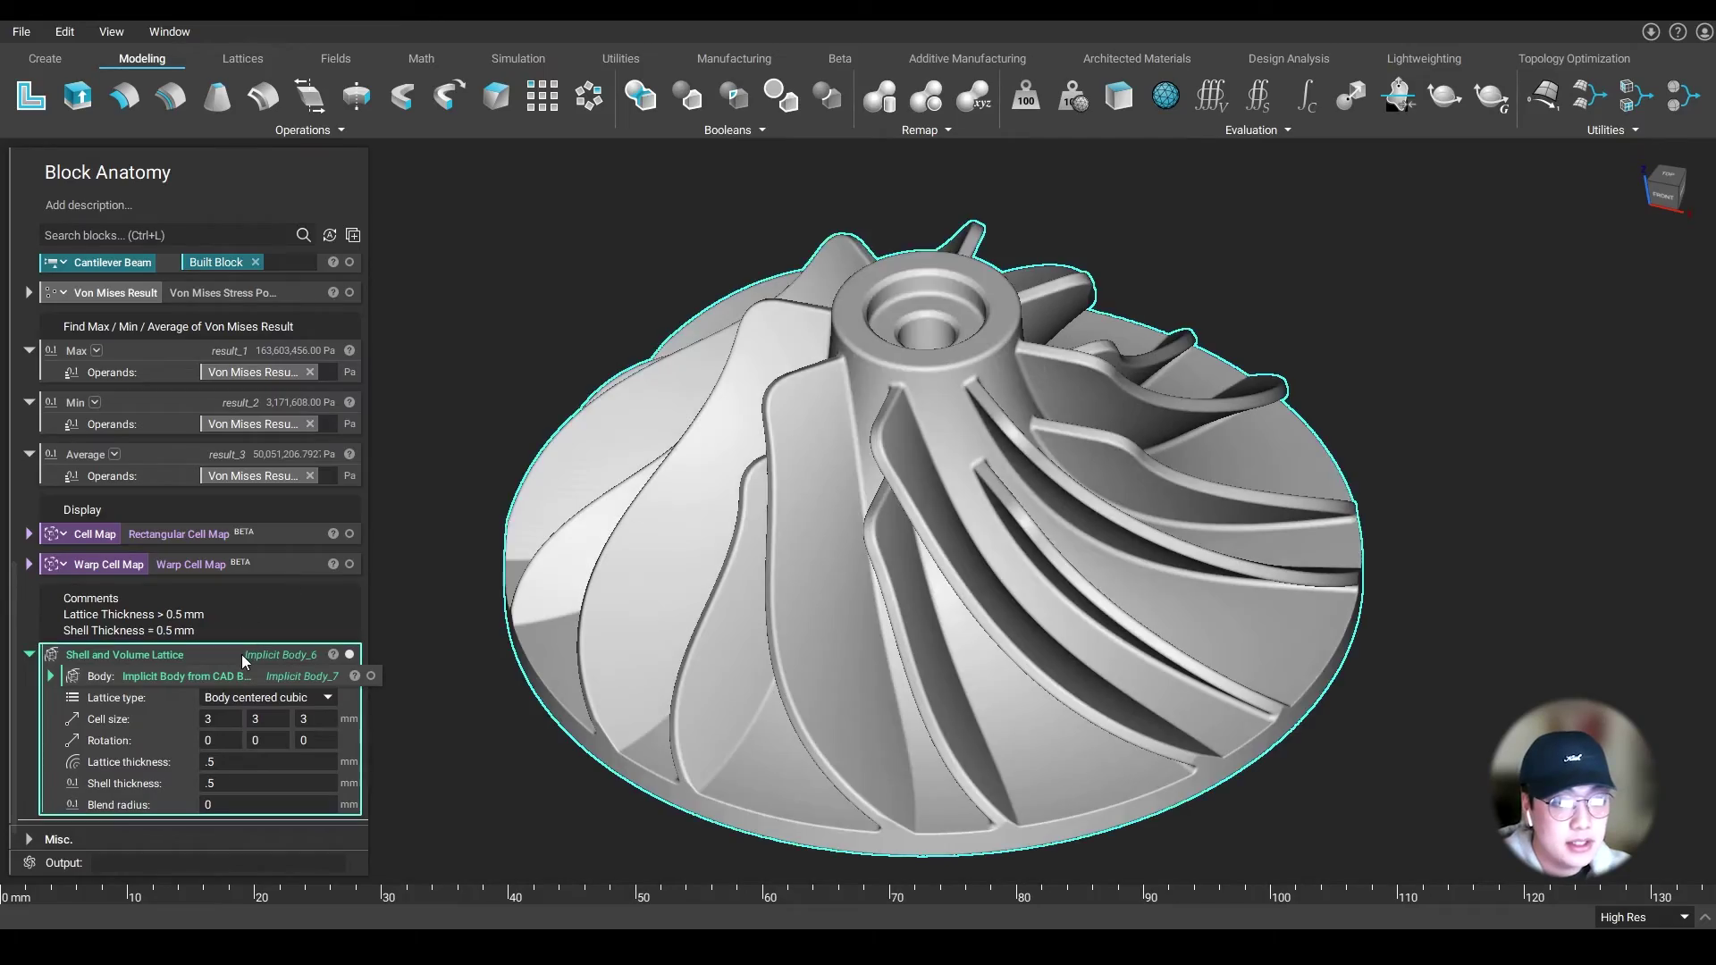
{"action": "key", "text": "ctrl+shift+c"}
{"action": "scroll", "coordinate": [1158, 447], "scroll_direction": "up", "scroll_amount": 5}
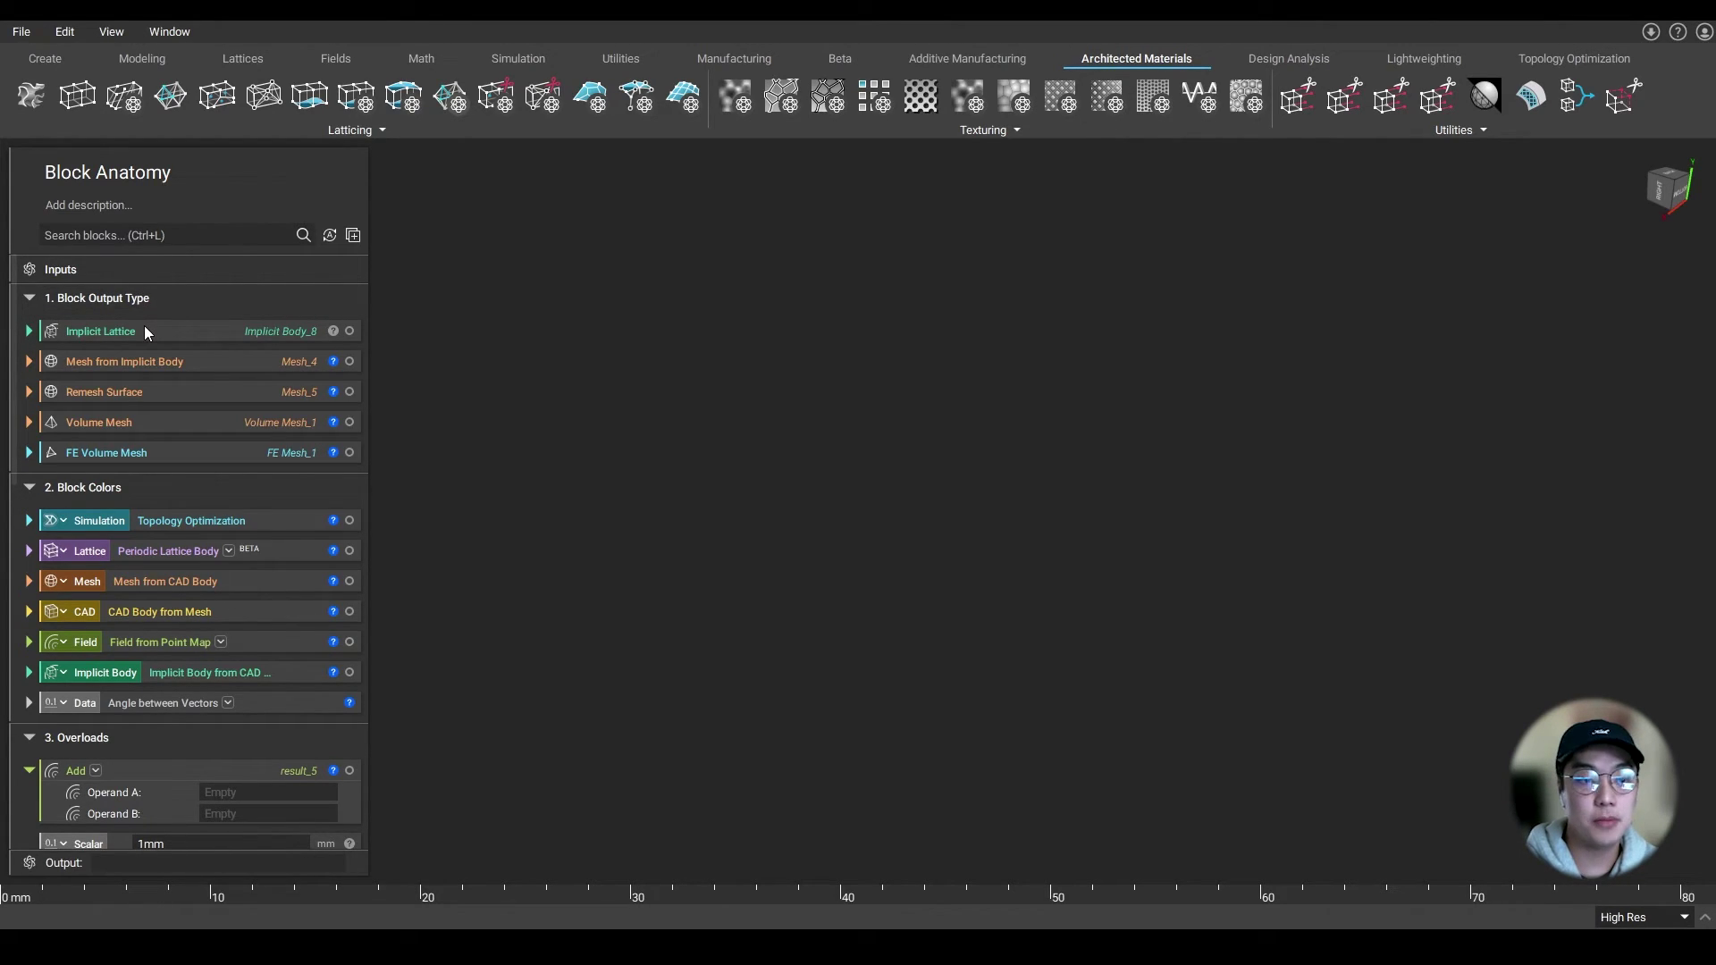
{"action": "scroll", "coordinate": [143, 325], "scroll_direction": "down", "scroll_amount": 3}
{"action": "scroll", "coordinate": [166, 351], "scroll_direction": "down", "scroll_amount": 3}
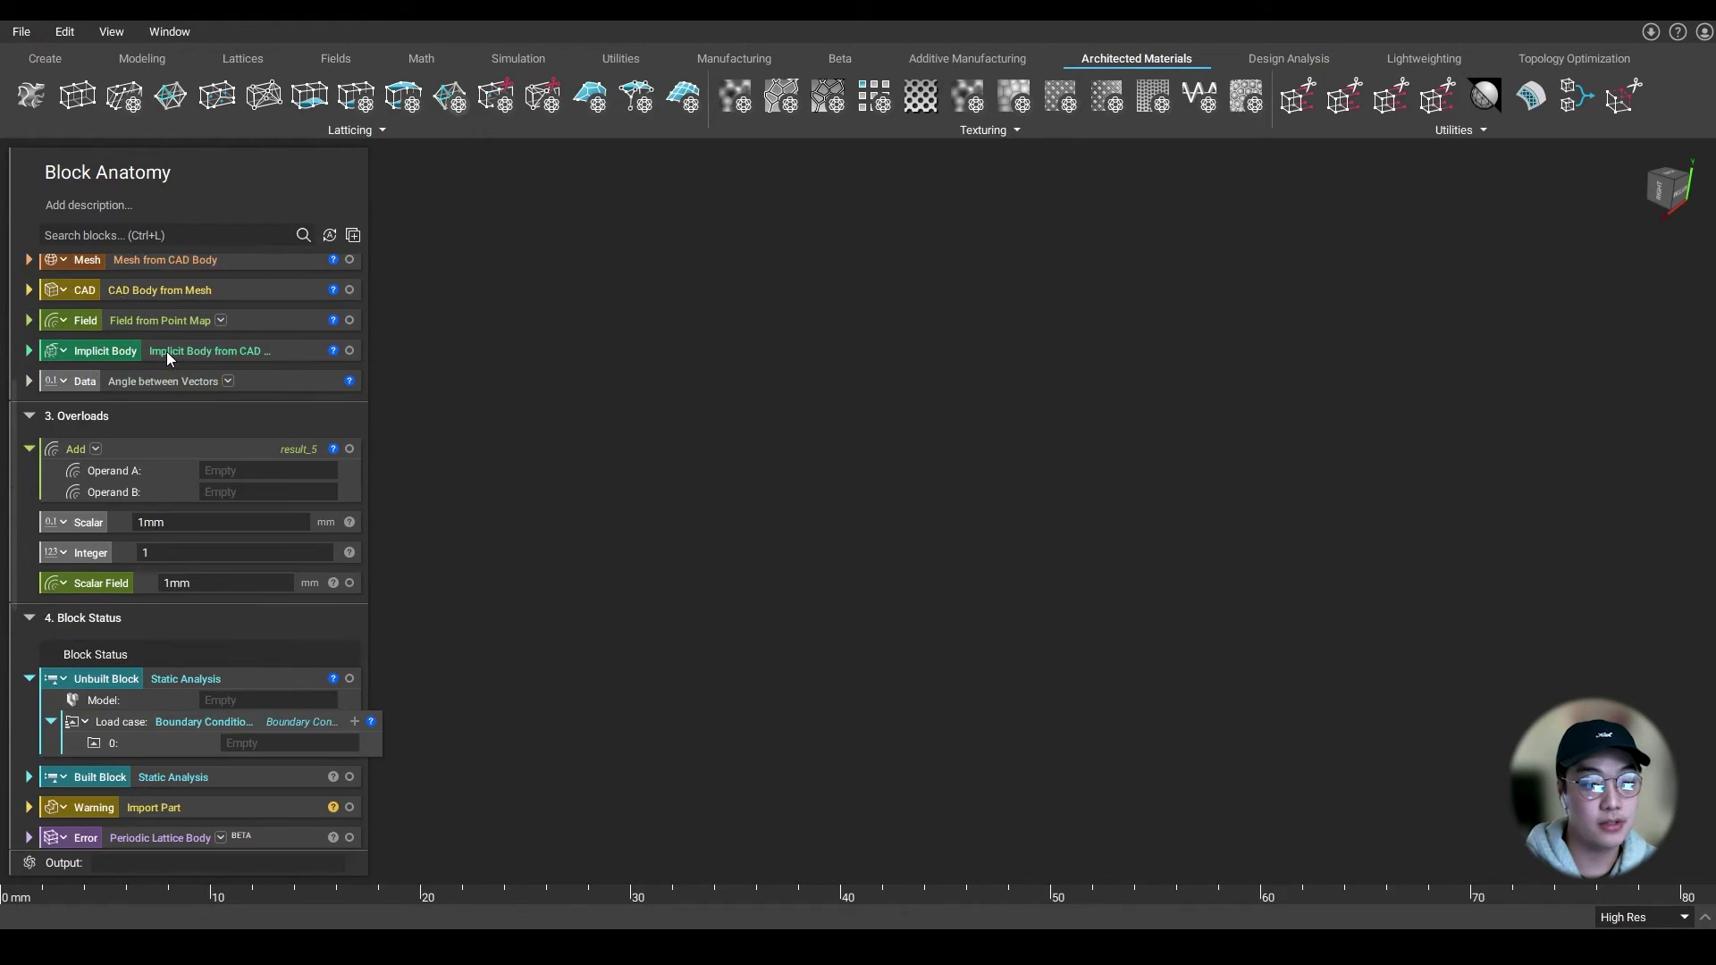
{"action": "scroll", "coordinate": [148, 385], "scroll_direction": "down", "scroll_amount": 1}
{"action": "scroll", "coordinate": [148, 388], "scroll_direction": "down", "scroll_amount": 3}
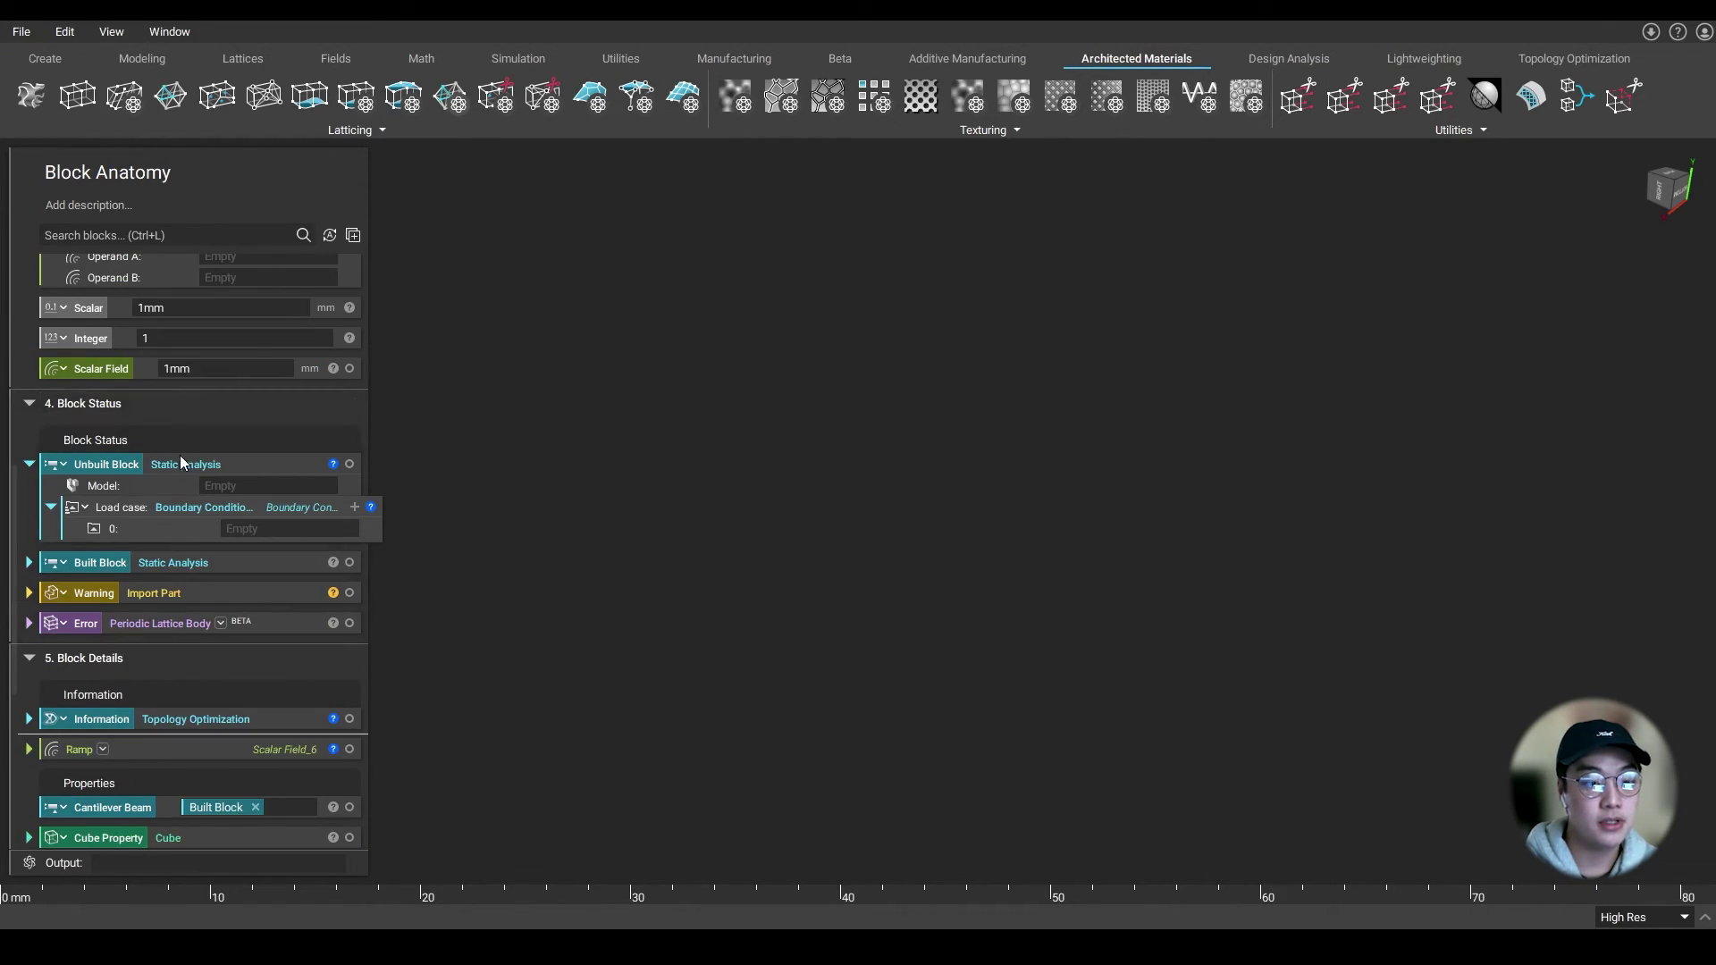
{"action": "scroll", "coordinate": [180, 454], "scroll_direction": "down", "scroll_amount": 6}
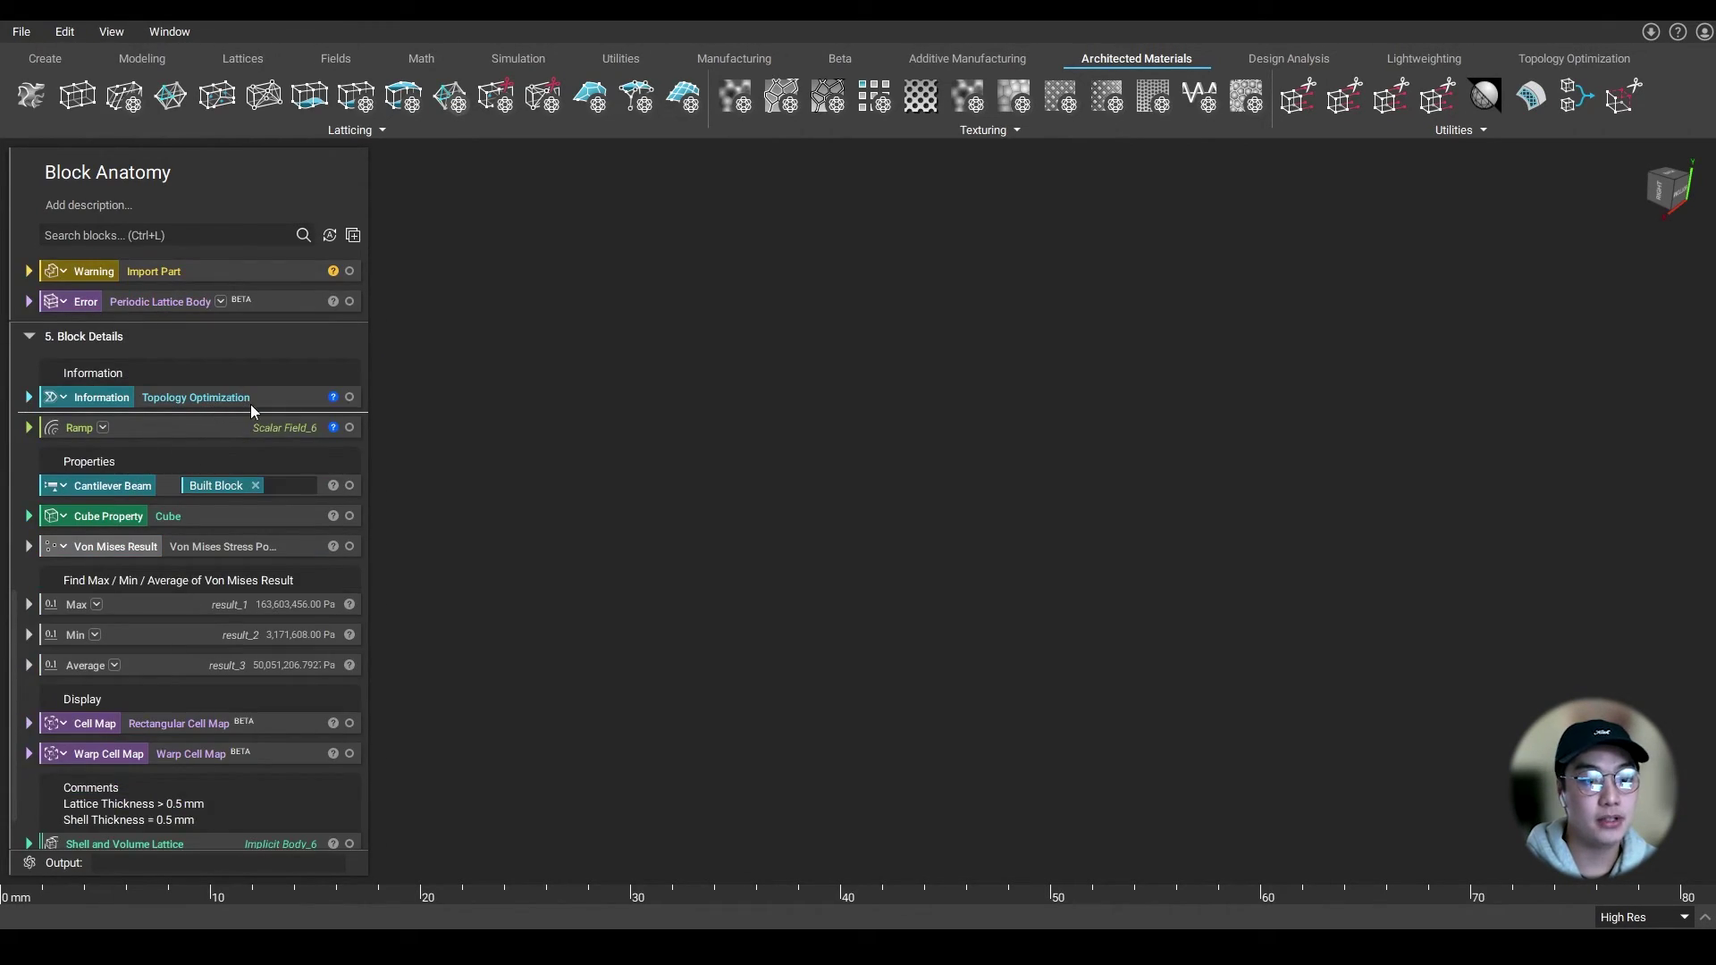
{"action": "left_click", "coordinate": [332, 396]}
{"action": "left_click", "coordinate": [427, 402]}
{"action": "left_click", "coordinate": [531, 403]}
{"action": "left_click", "coordinate": [625, 402]}
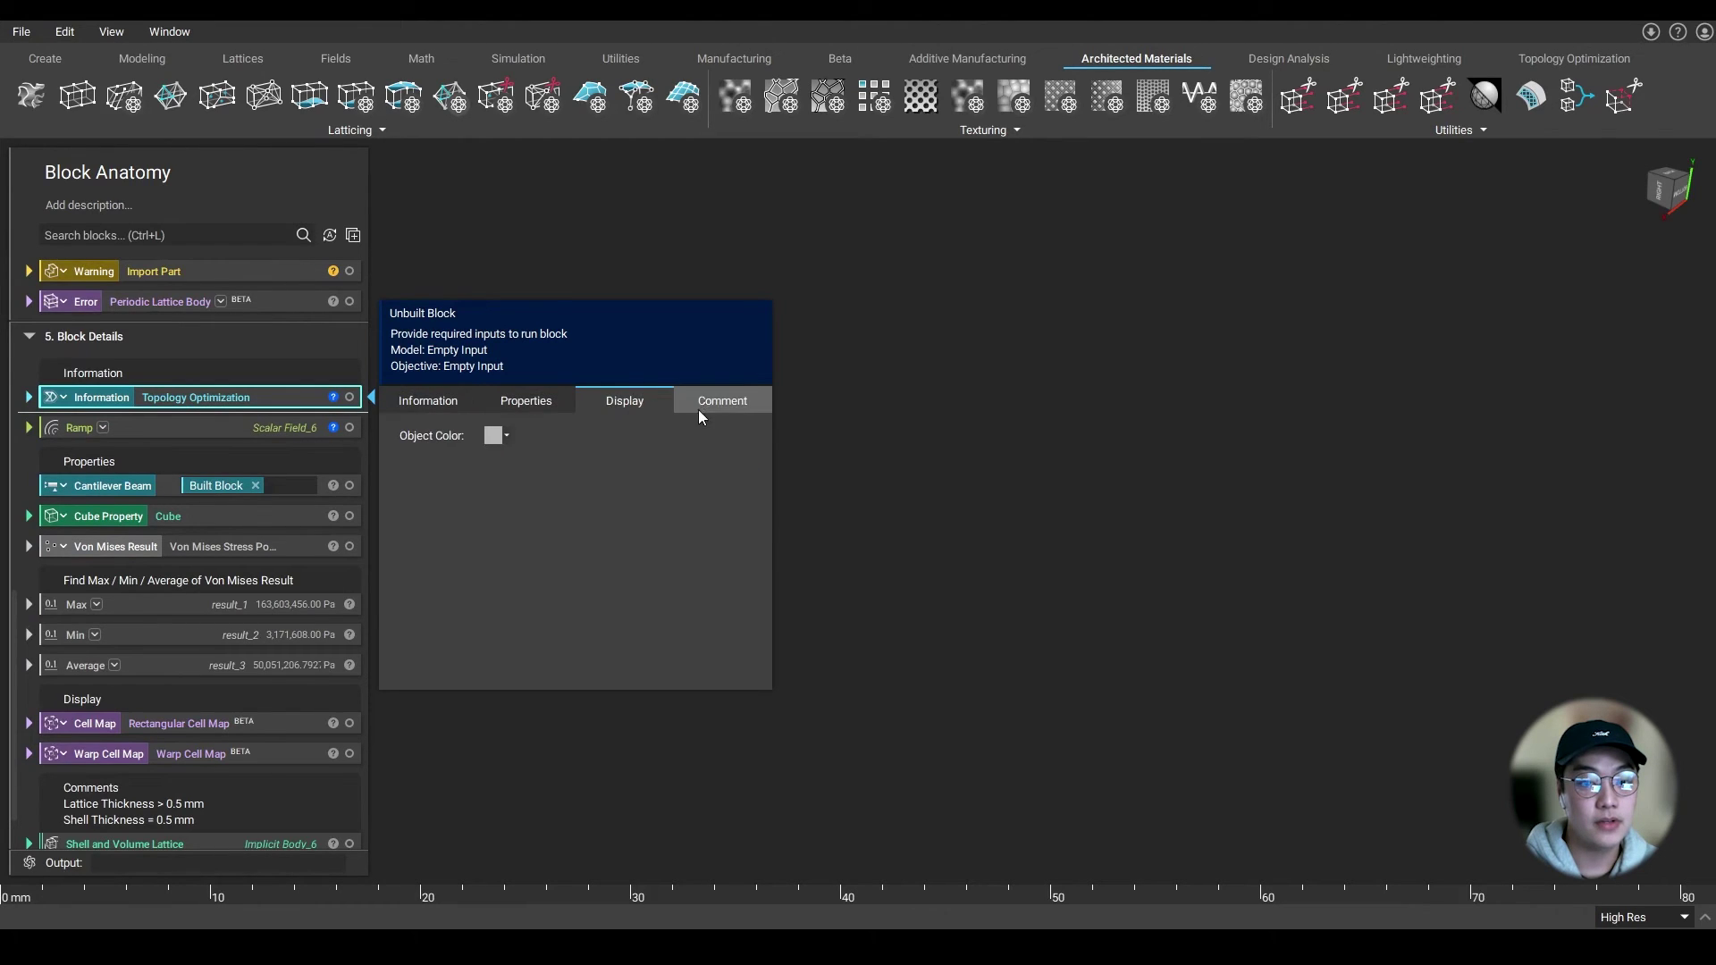
{"action": "left_click", "coordinate": [700, 411]}
{"action": "left_click", "coordinate": [812, 422]}
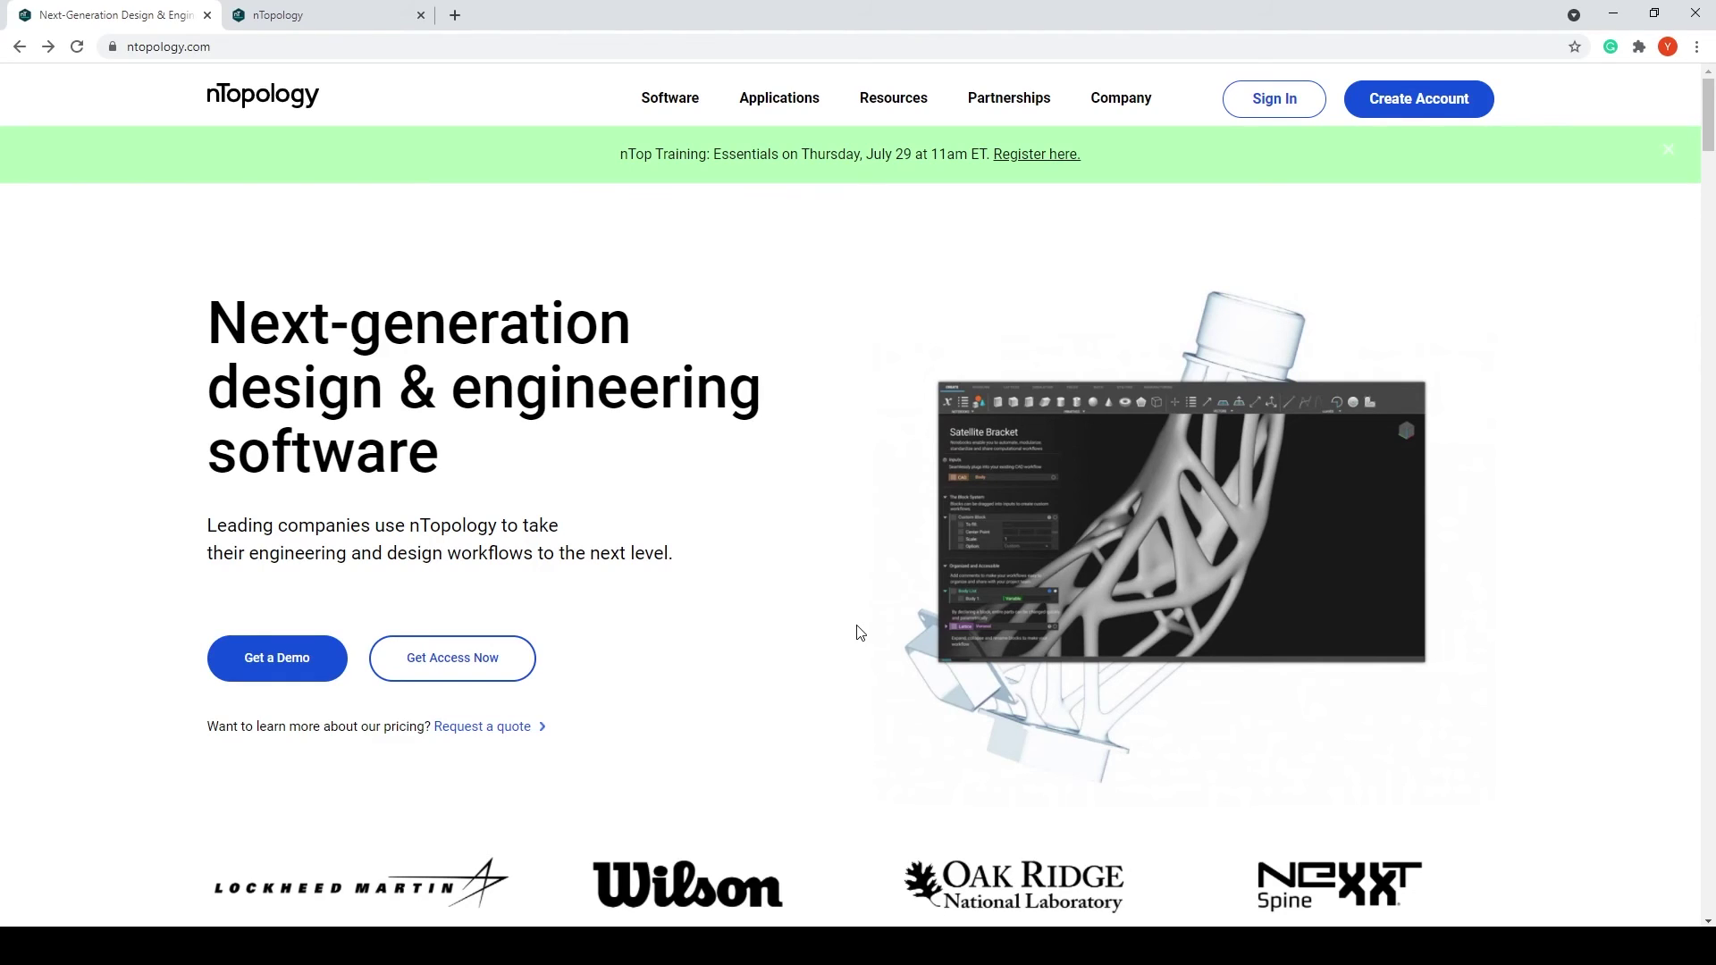
Open the Get a Demo request form on the nTopology site, then switch to the Help Center tab
{"action": "left_click", "coordinate": [197, 52]}
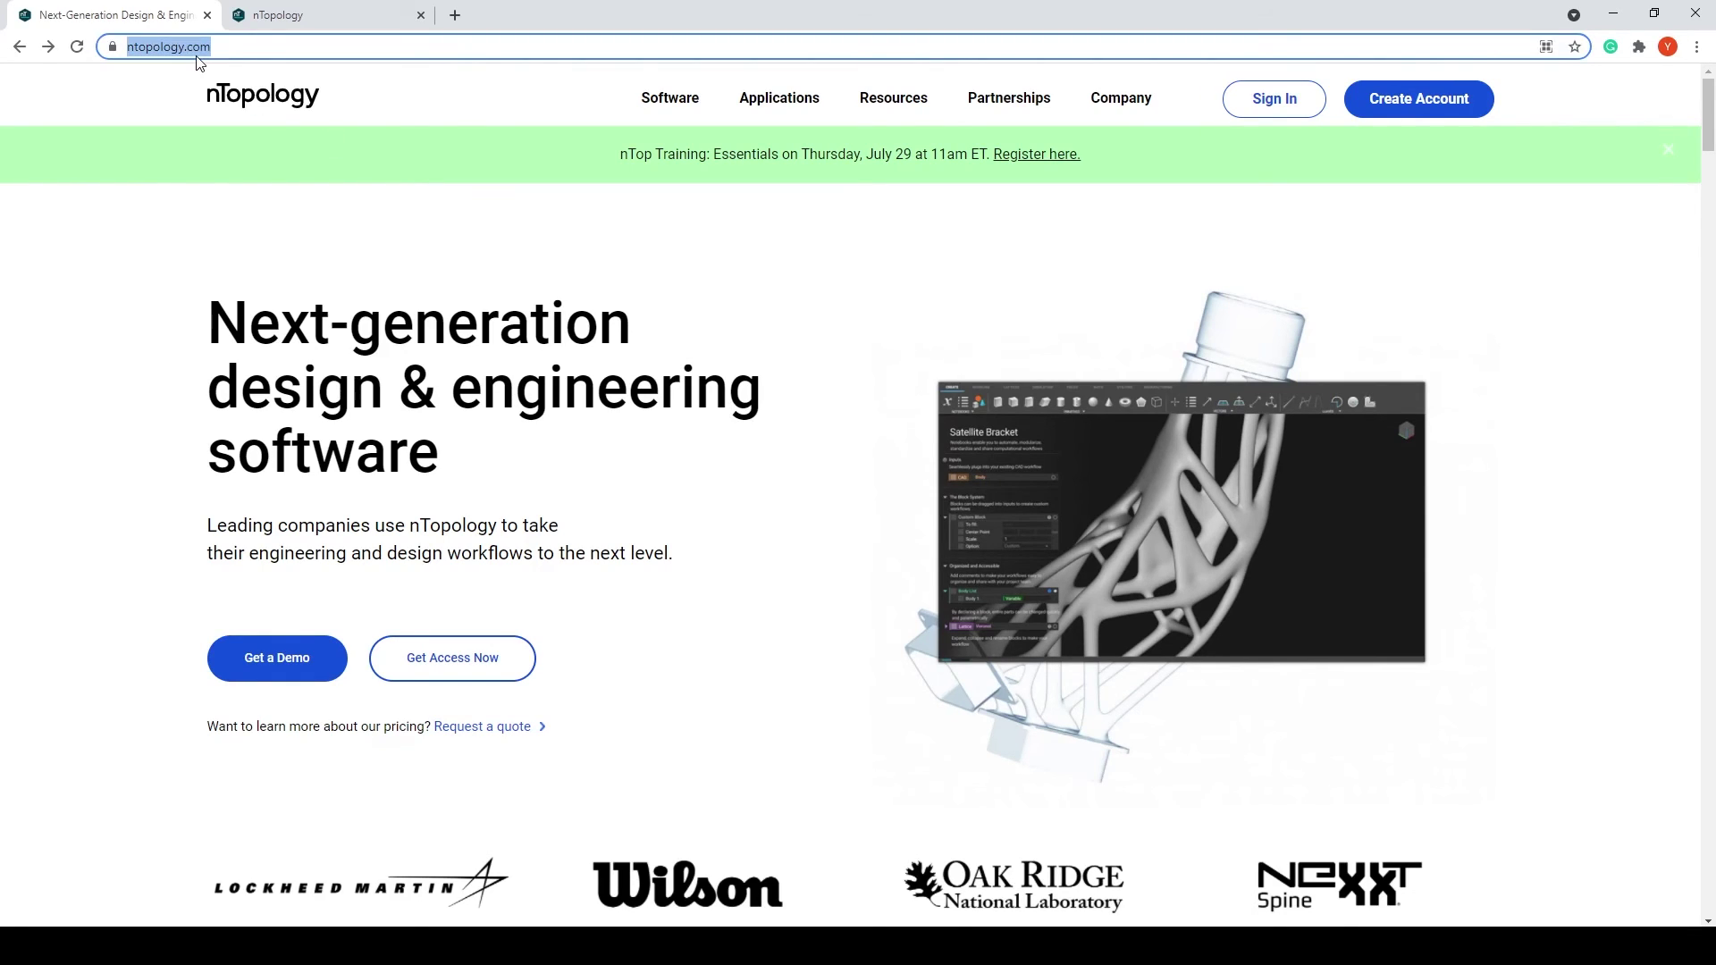
{"action": "left_click", "coordinate": [277, 659]}
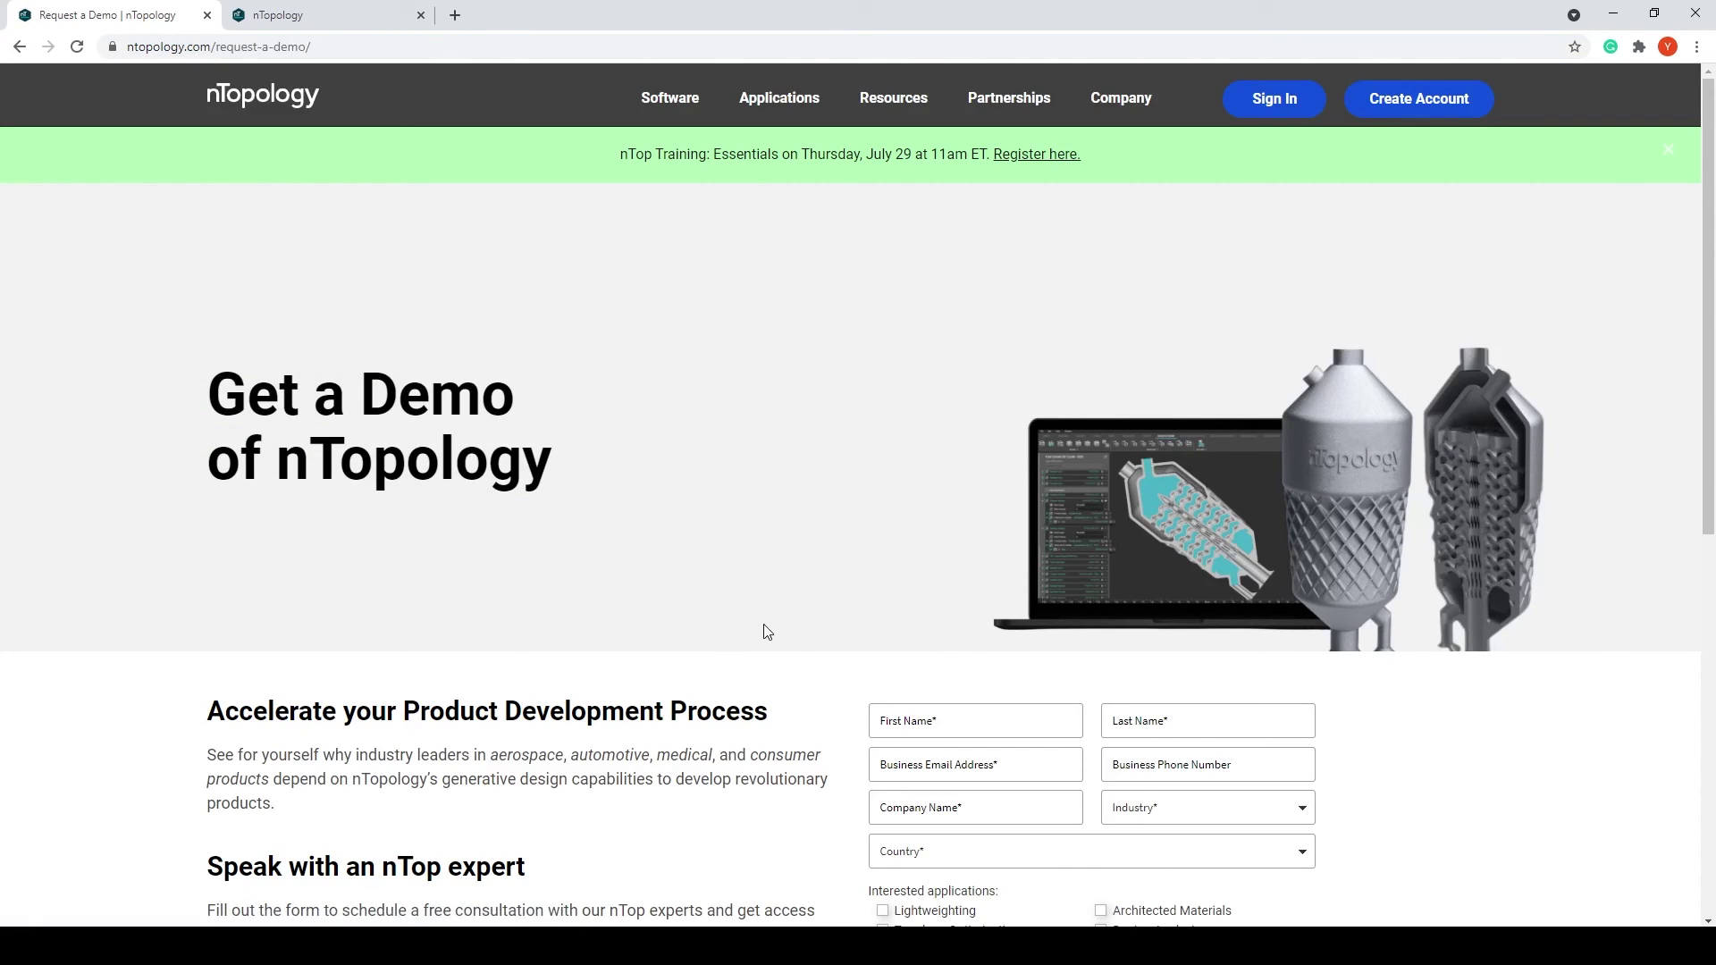
{"action": "scroll", "coordinate": [796, 637], "scroll_direction": "down", "scroll_amount": 4}
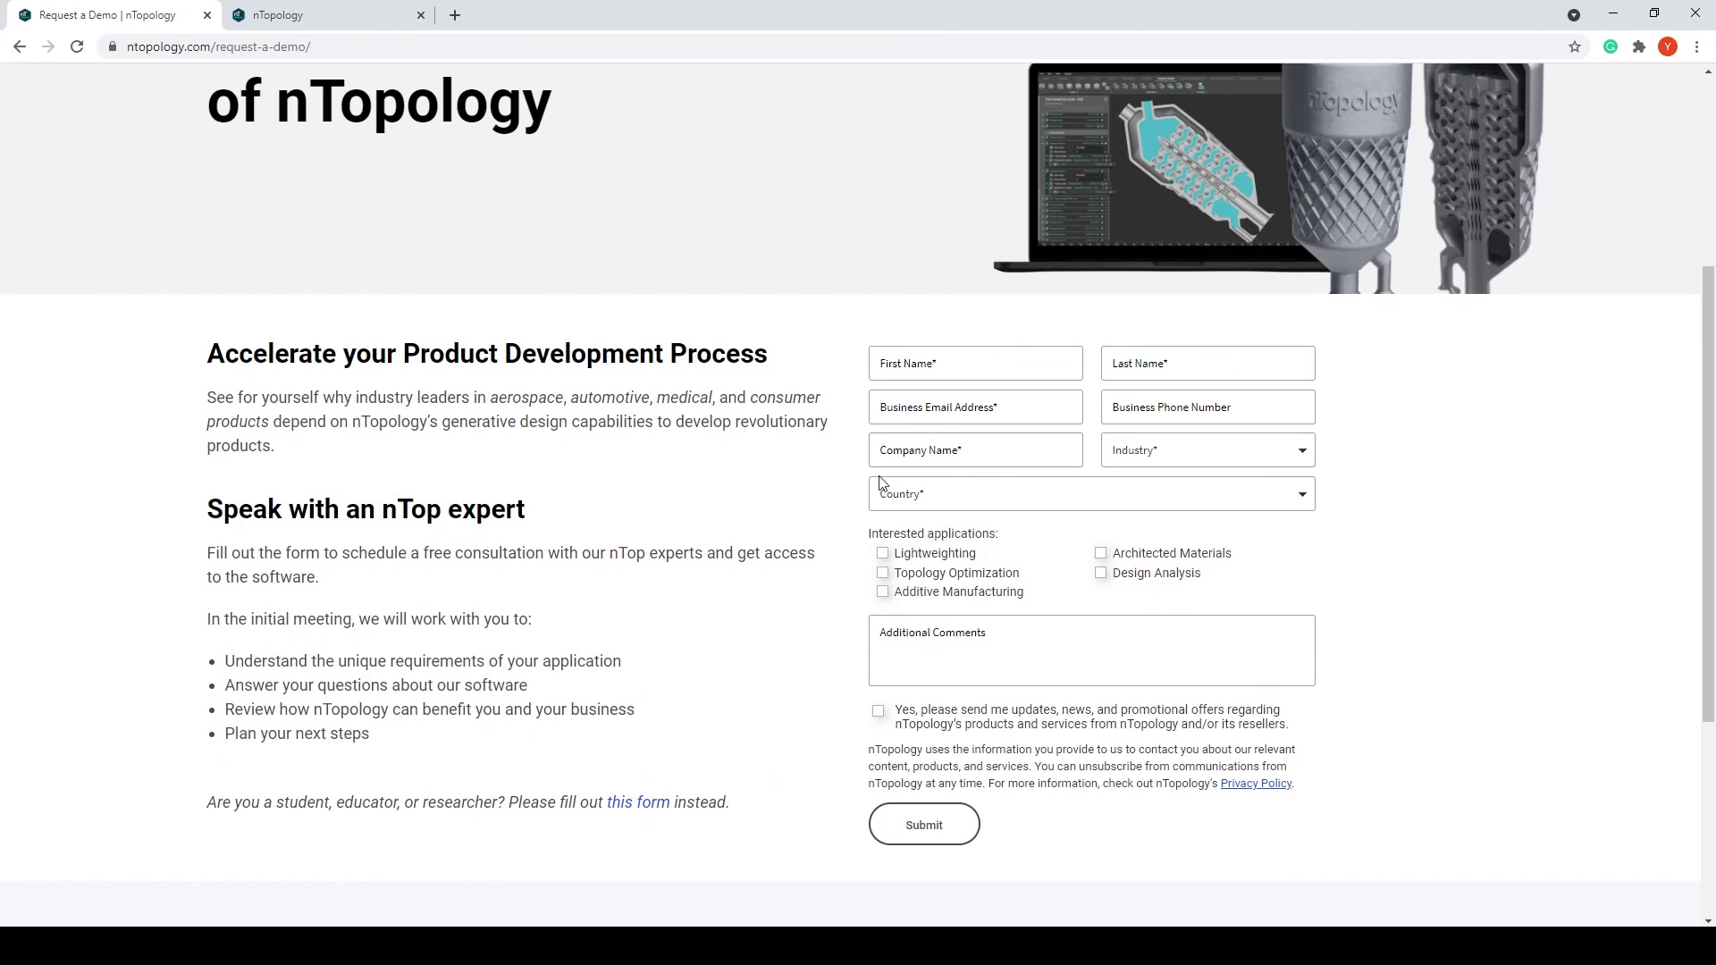
{"action": "key", "text": "ctrl+Tab"}
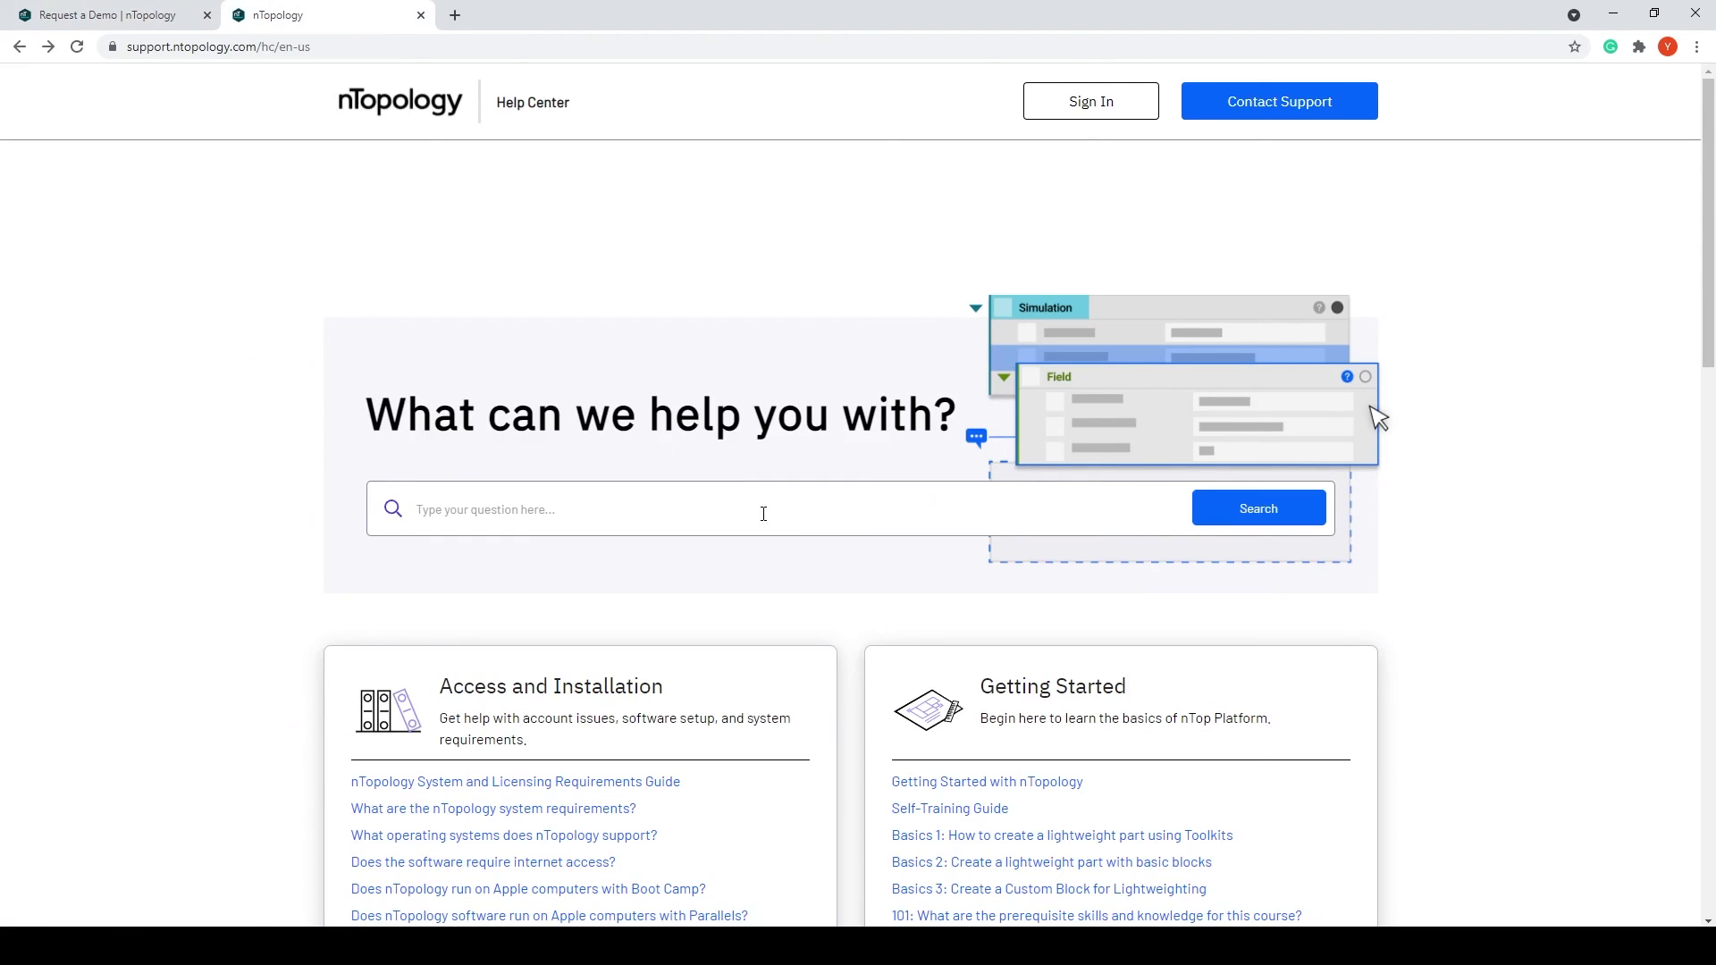
{"action": "left_click", "coordinate": [305, 50]}
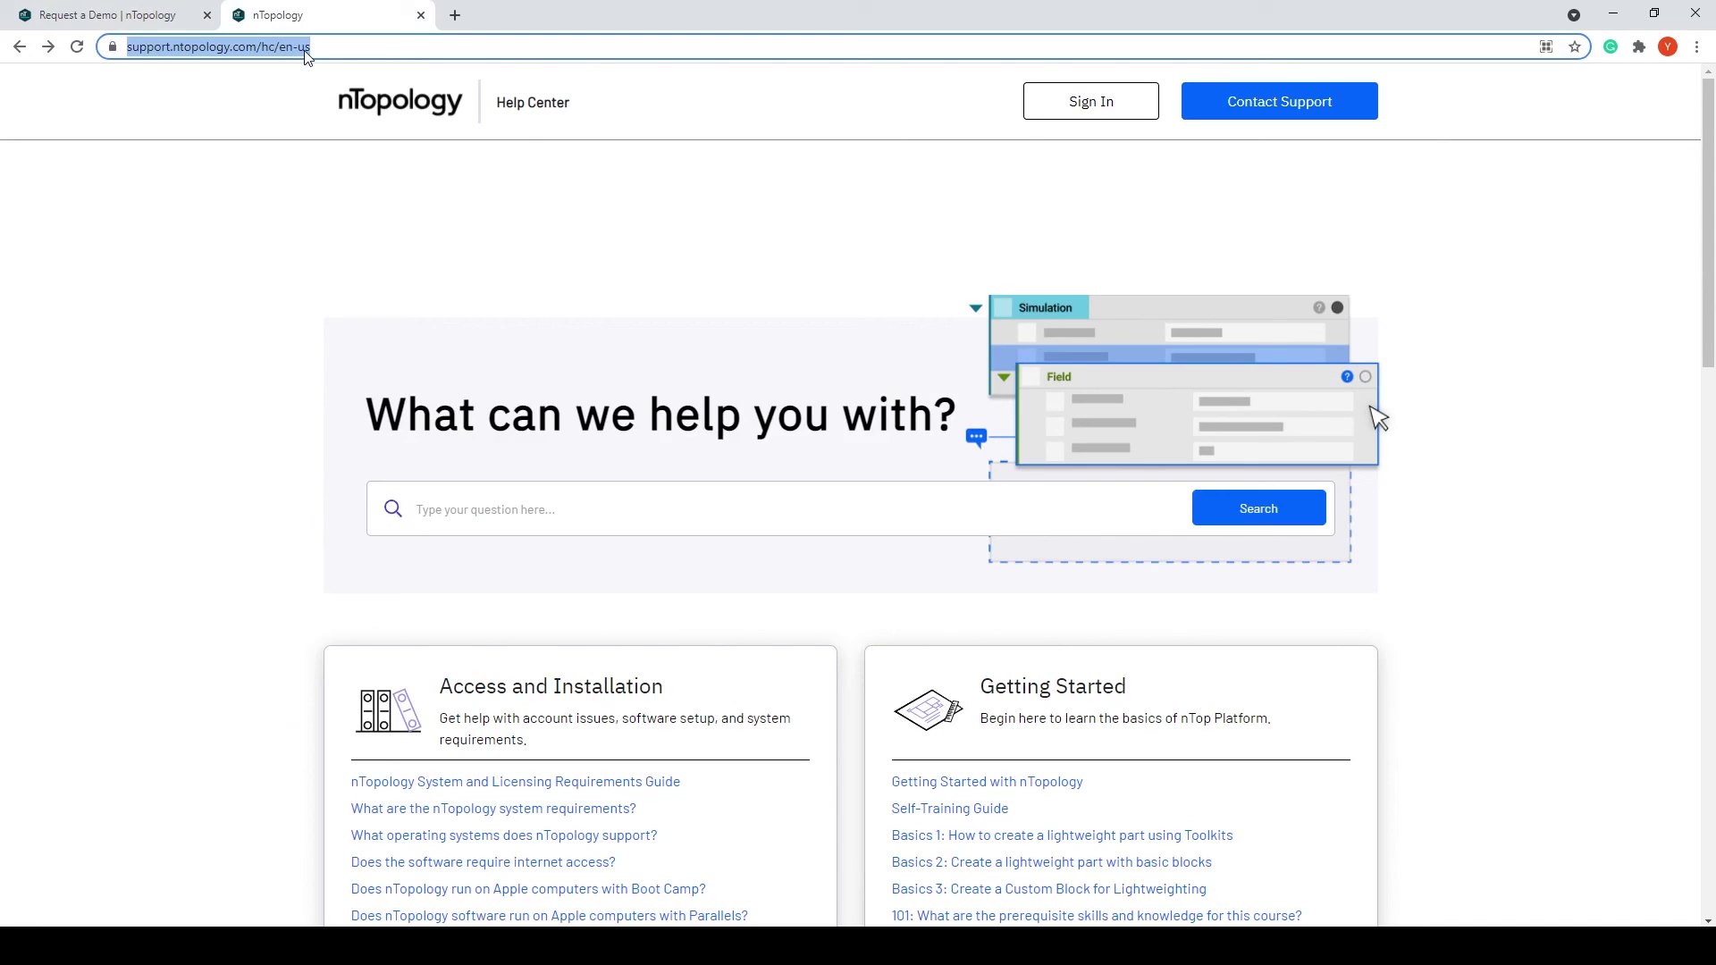